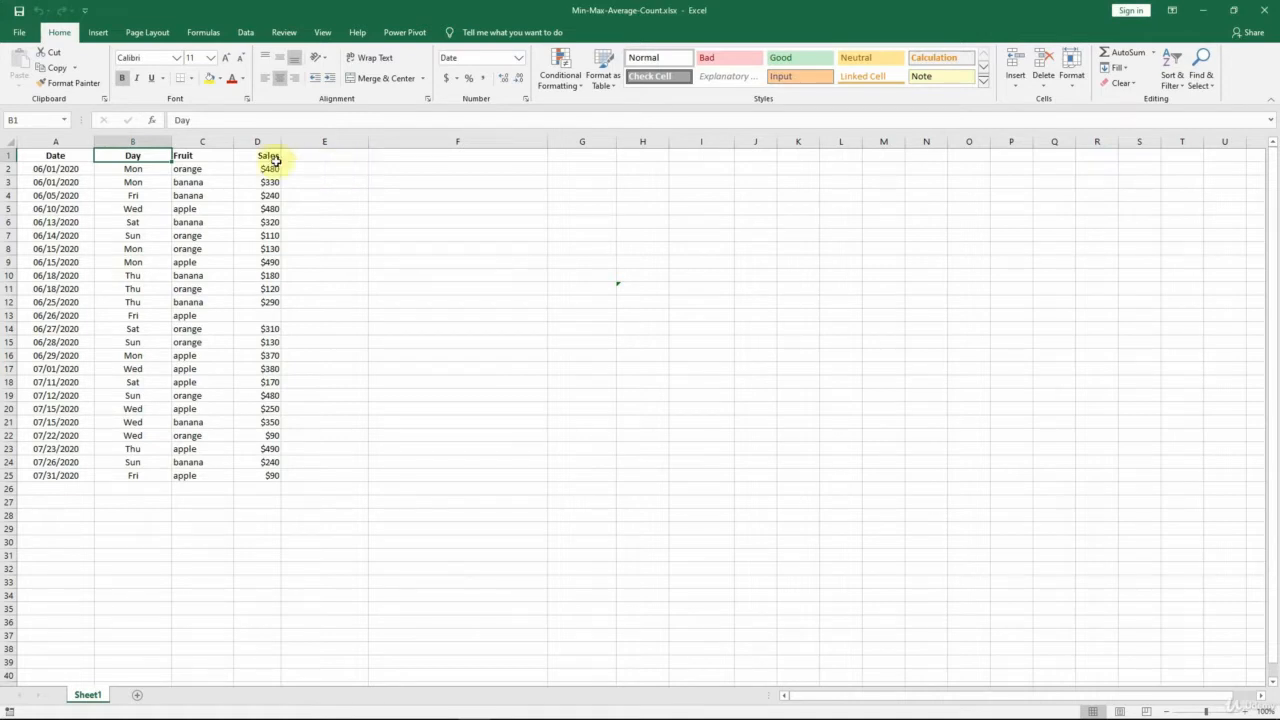
# Examine the TEXT formula in cell B2 that derives the weekday, including its "ddd" format argument.
pyautogui.click(134, 141)
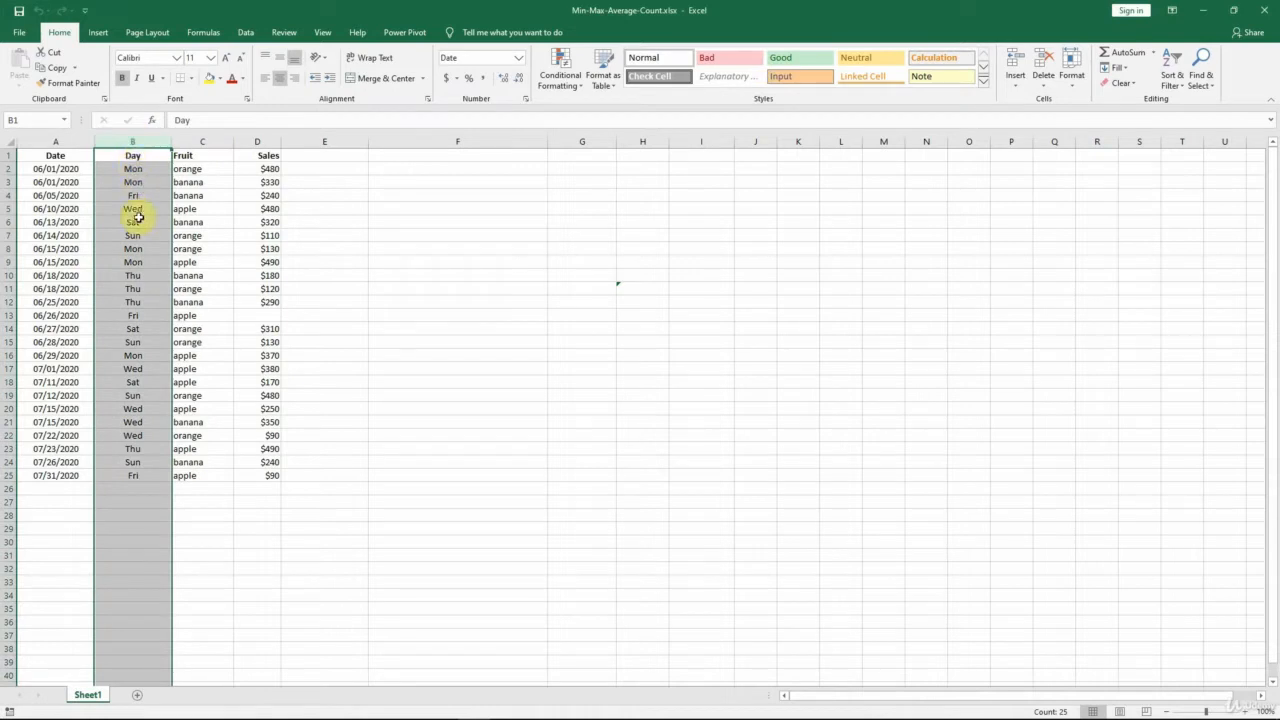
pyautogui.click(148, 166)
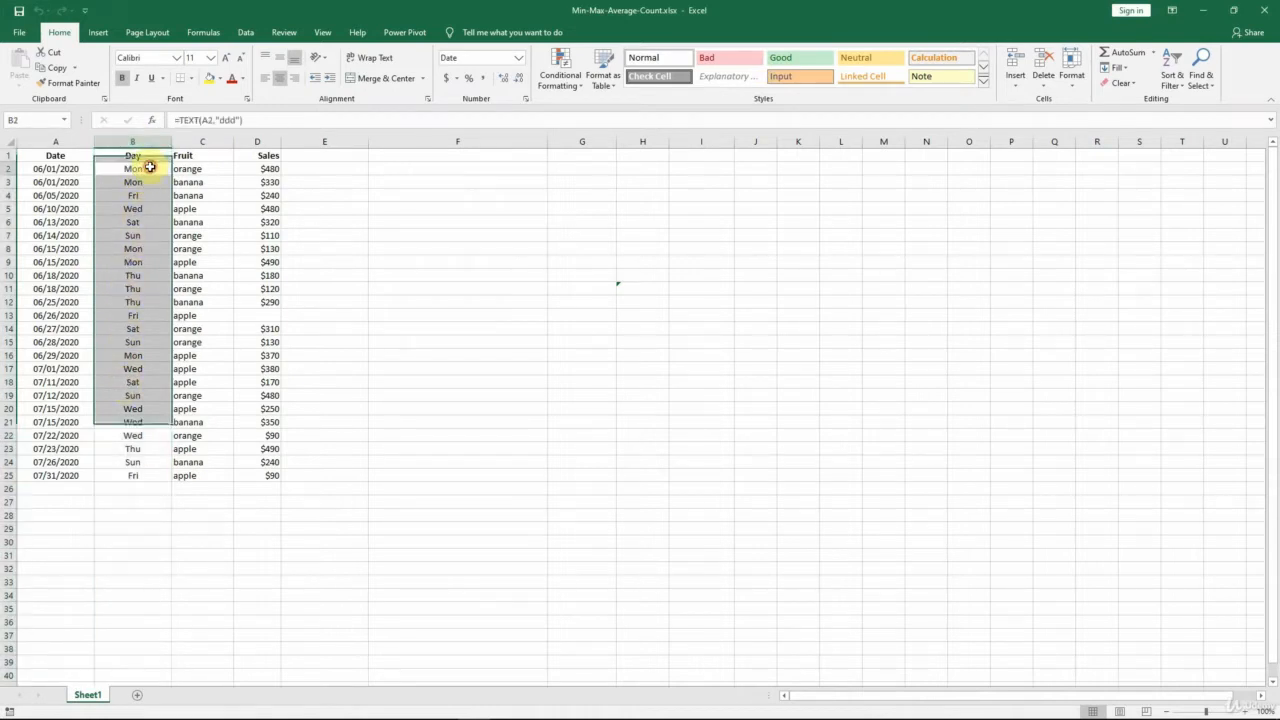
pyautogui.click(211, 119)
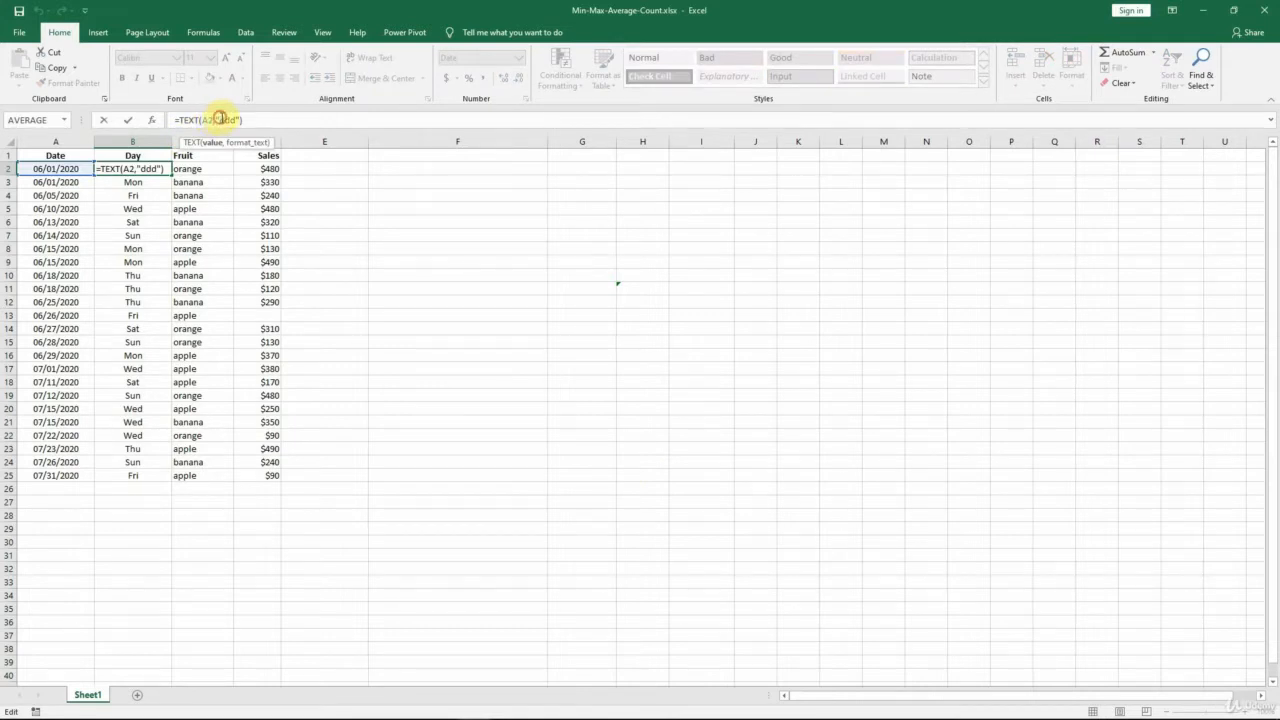
pyautogui.doubleClick(229, 119)
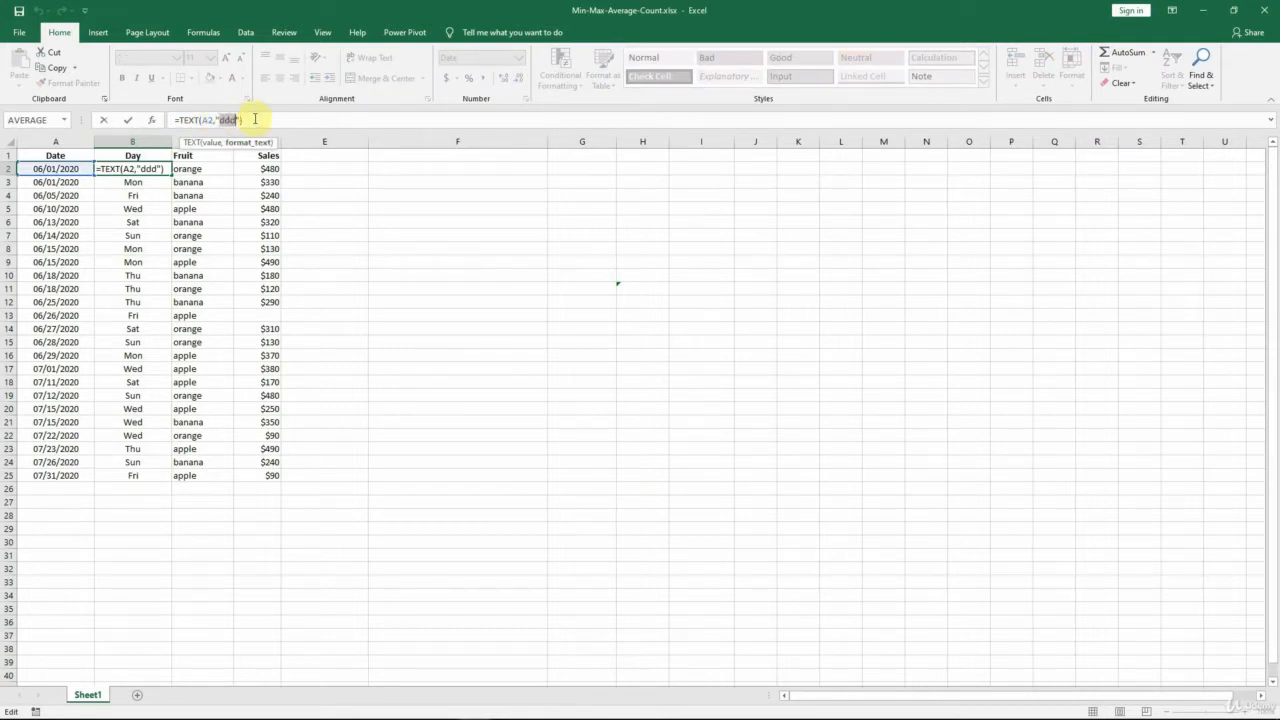
pyautogui.press('Escape')
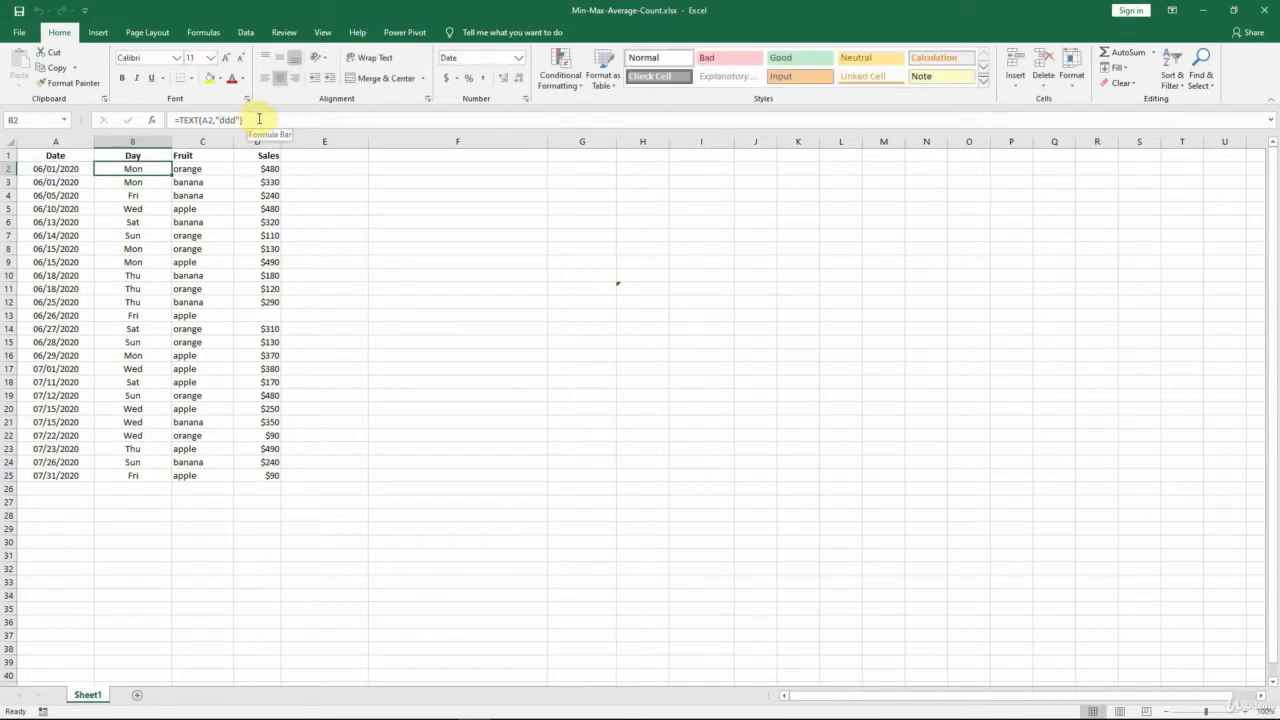
# Set the font colour of the hidden Question header in cell F1 to Automatic.
pyautogui.click(446, 156)
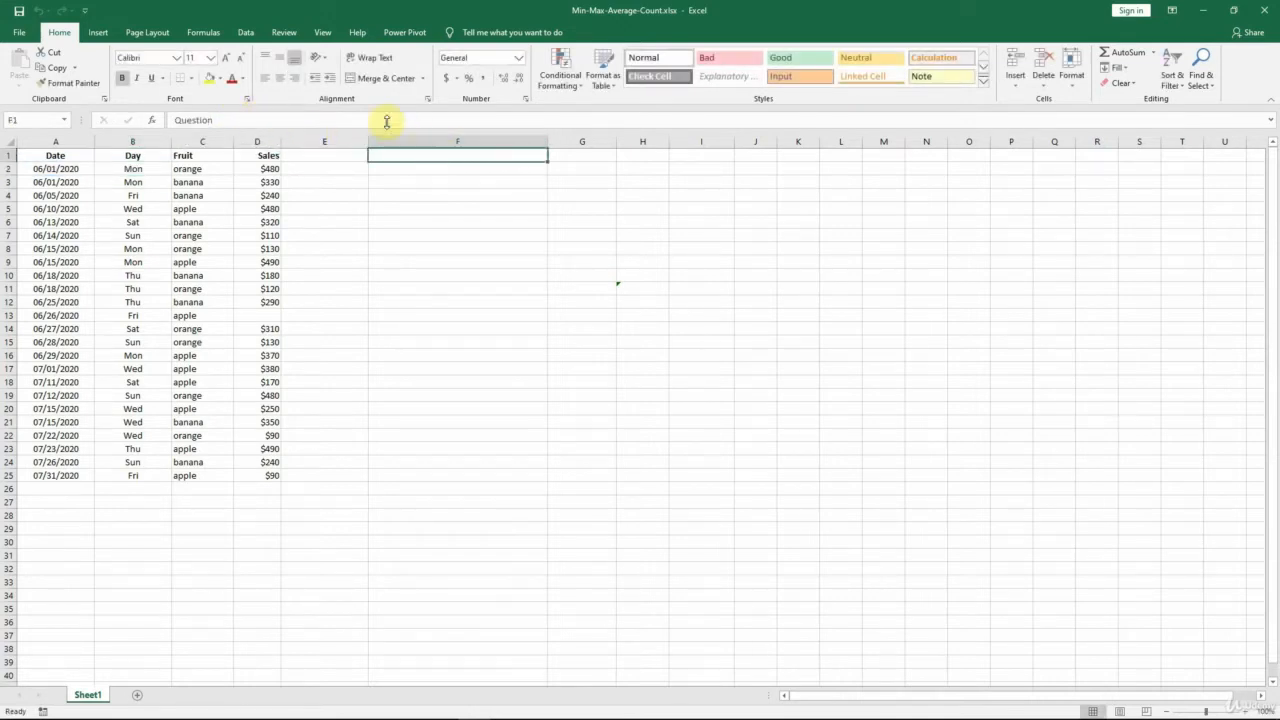
pyautogui.click(242, 79)
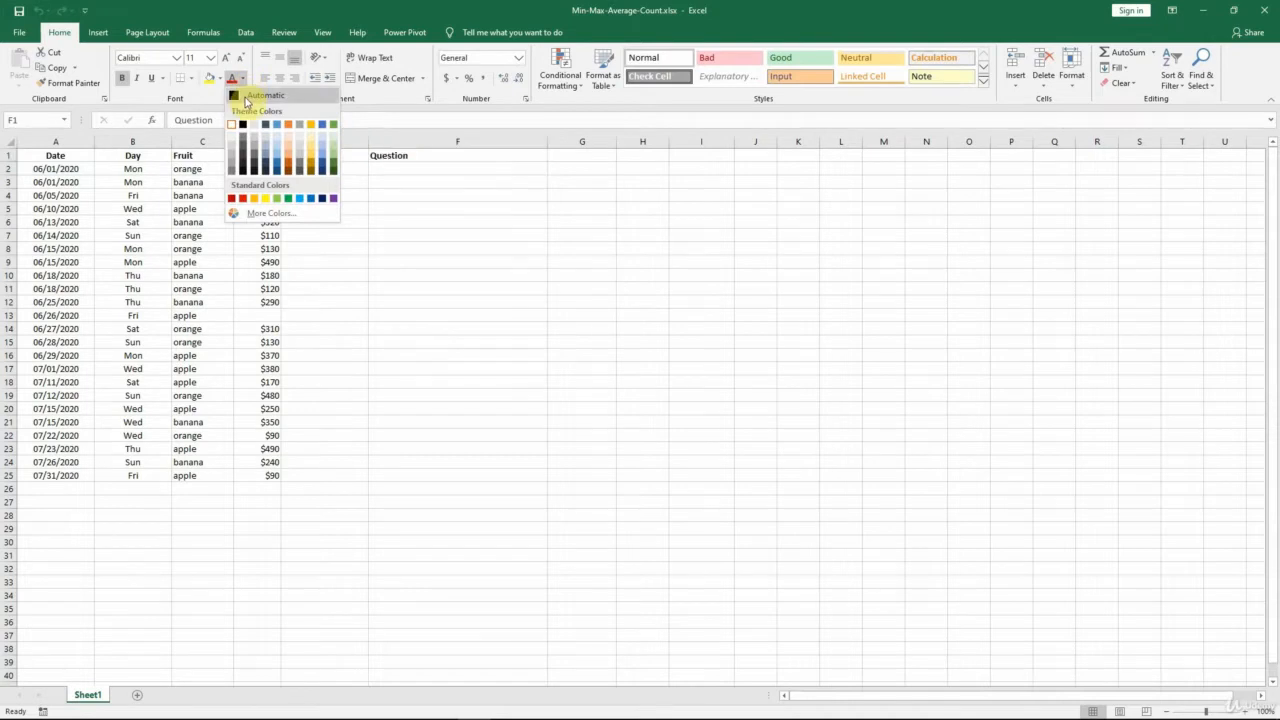
pyautogui.click(246, 100)
# Apply the Automatic font colour to the min sale row, cells F2, G2 and H2, and inspect the MIN formula's range in H2.
pyautogui.press('Down')
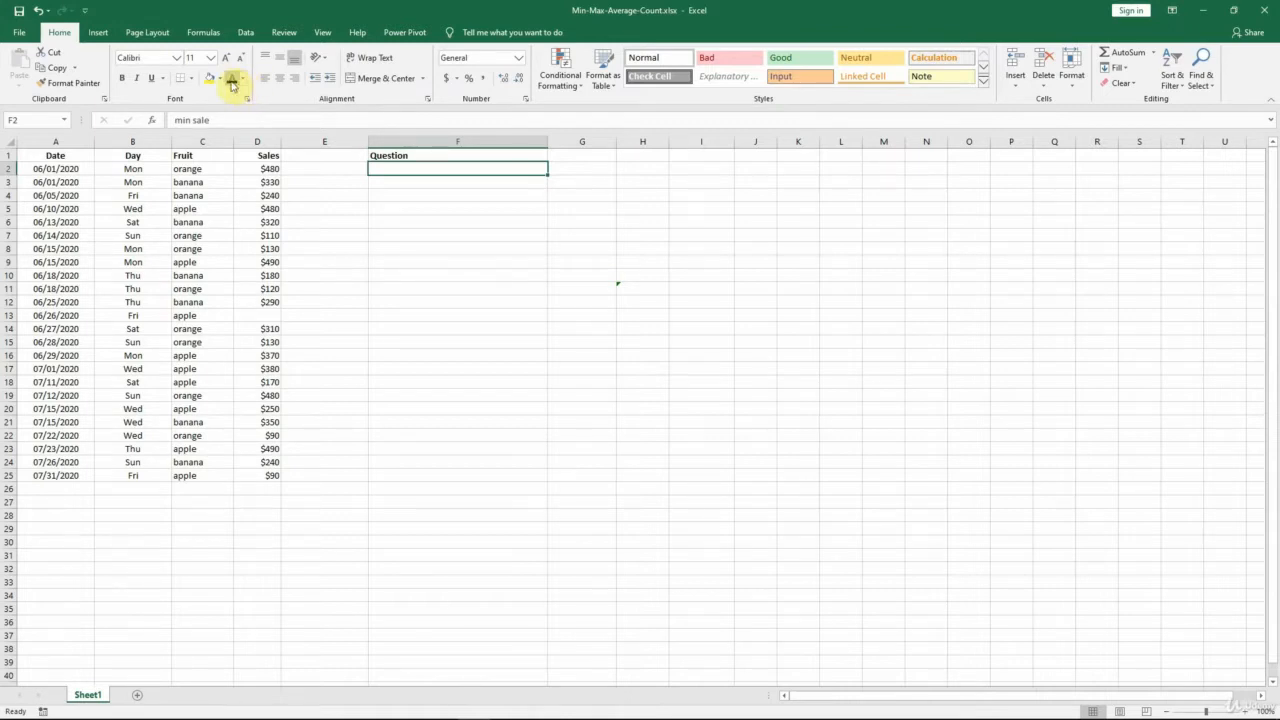
pyautogui.click(231, 78)
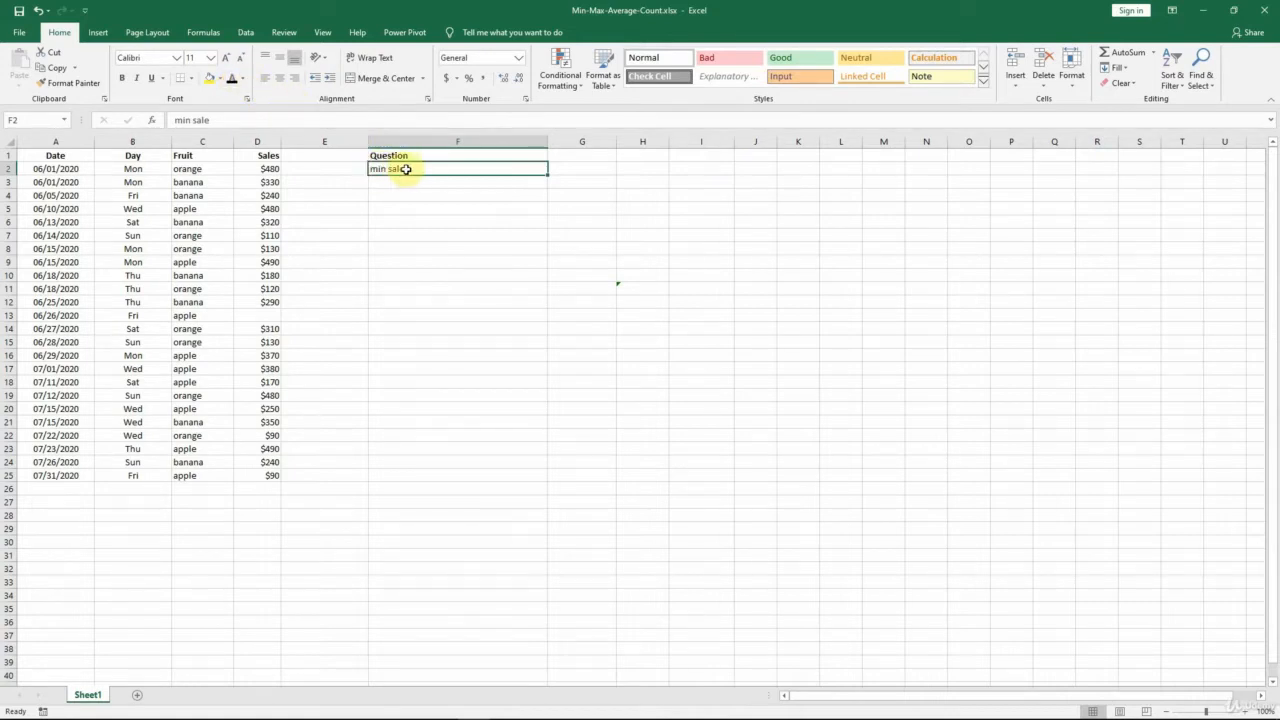
pyautogui.press('Right')
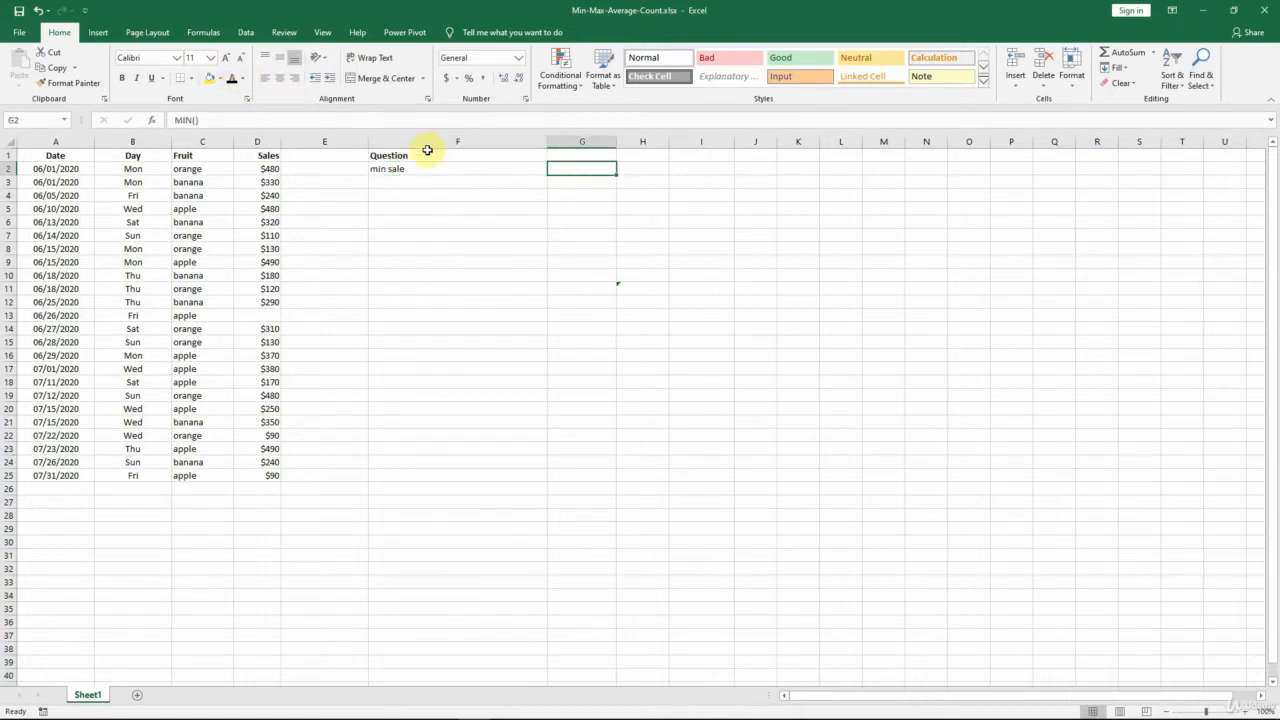
pyautogui.click(231, 78)
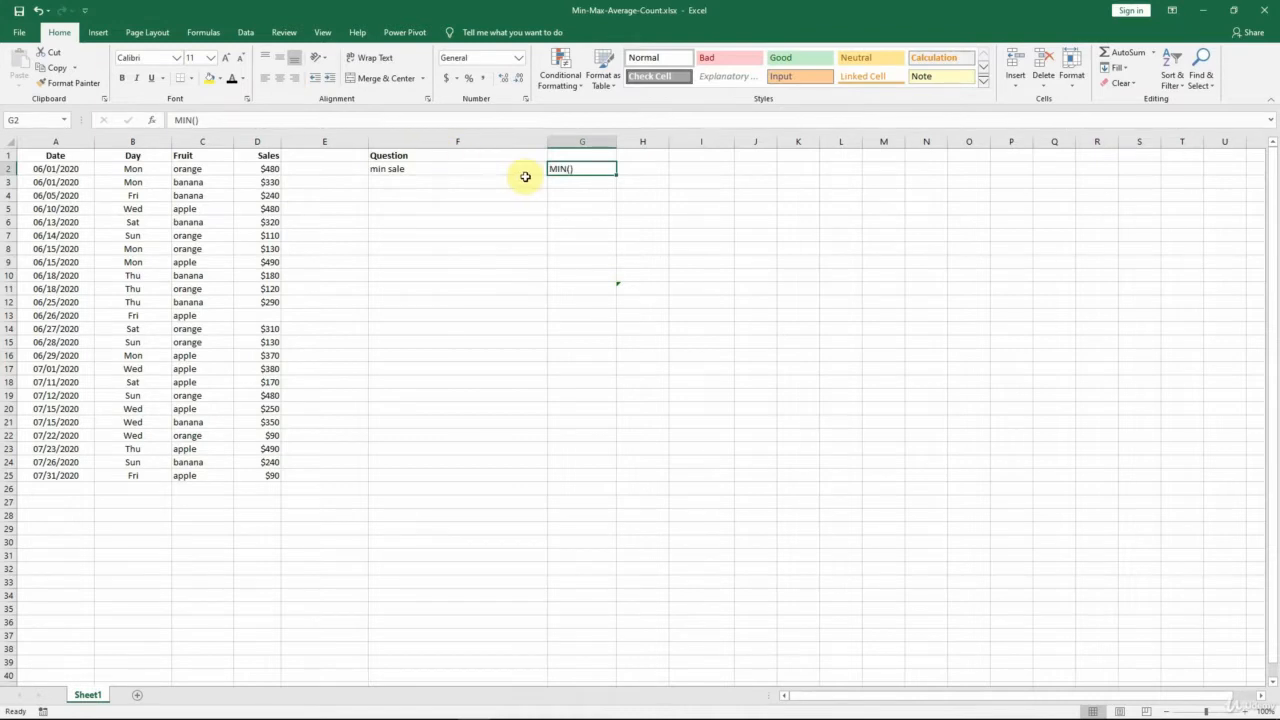
pyautogui.press('Right')
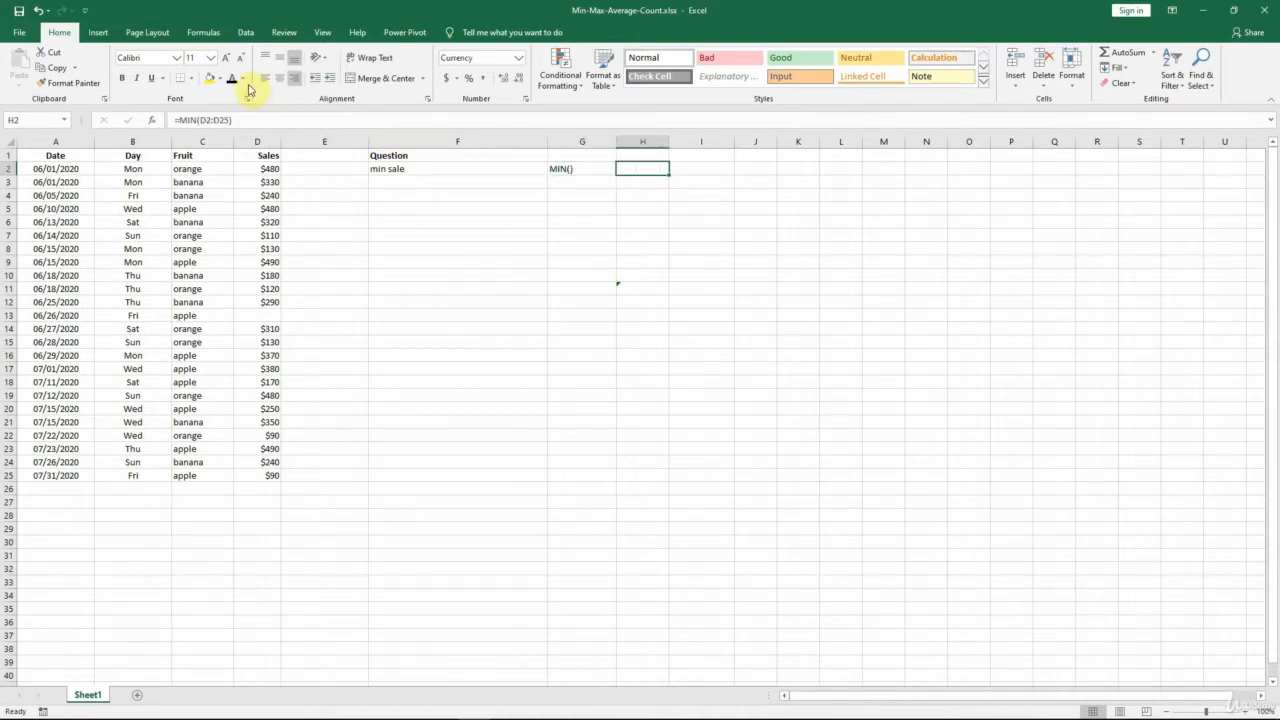
pyautogui.click(231, 78)
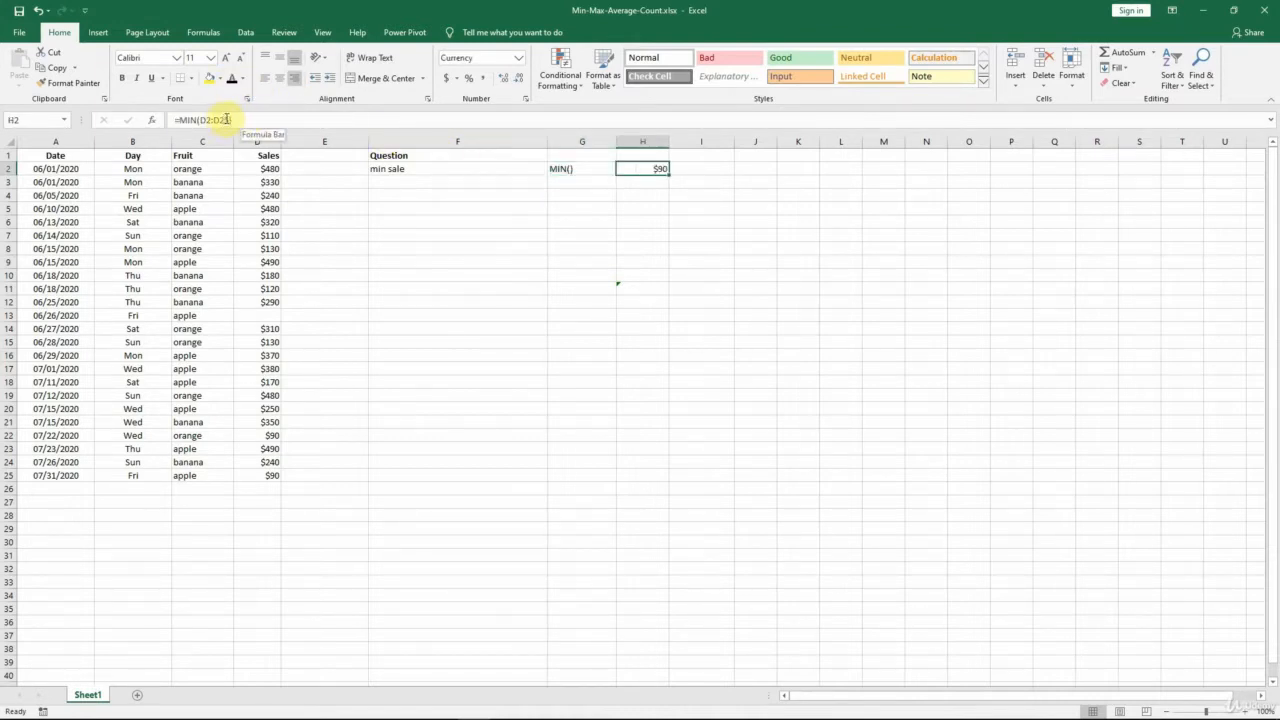
pyautogui.click(227, 119)
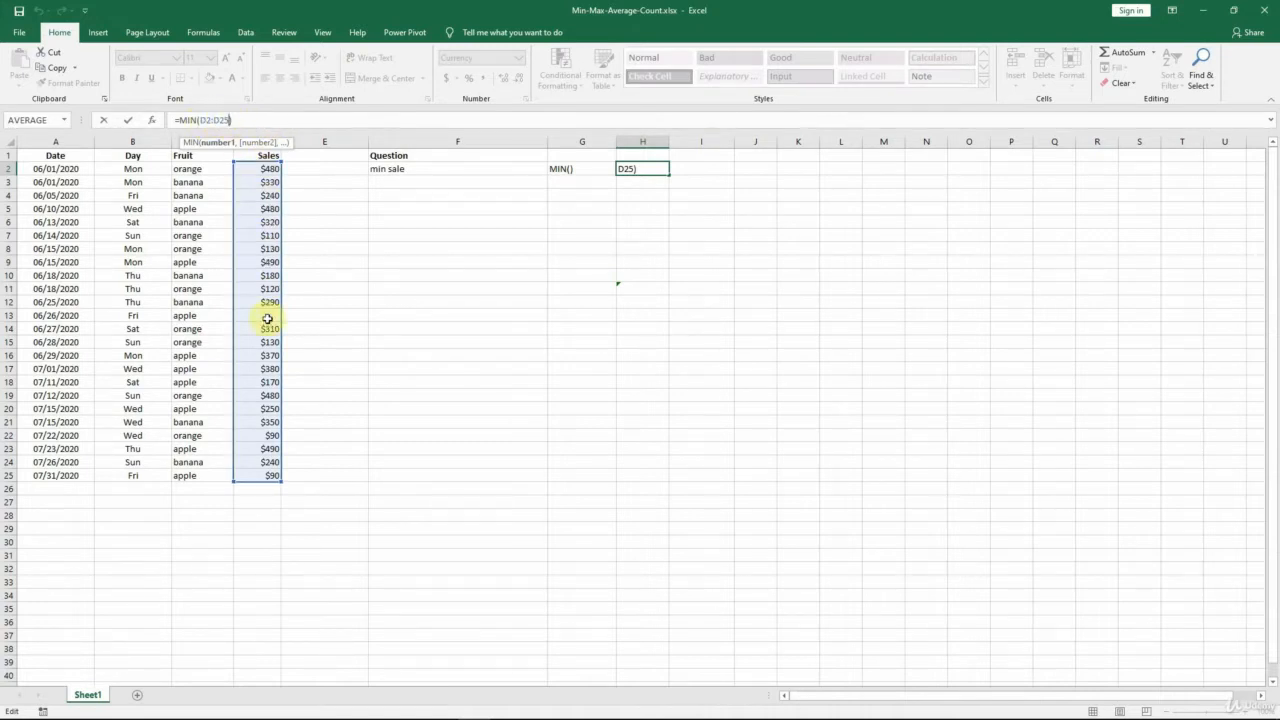
pyautogui.hotkey('ctrl', 'Return')
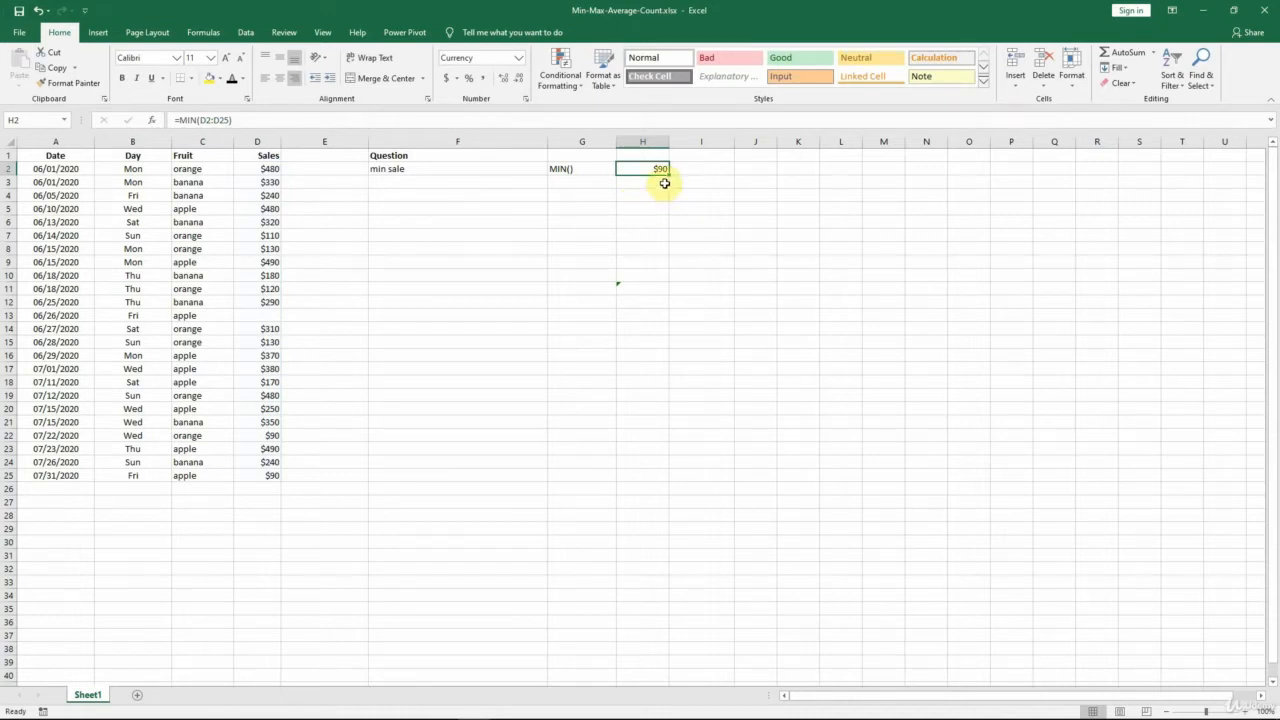
# Apply the Automatic font colour to the max sale row, cells F3, G3 and H3, and inspect the MAX formula's range in H3.
pyautogui.click(528, 181)
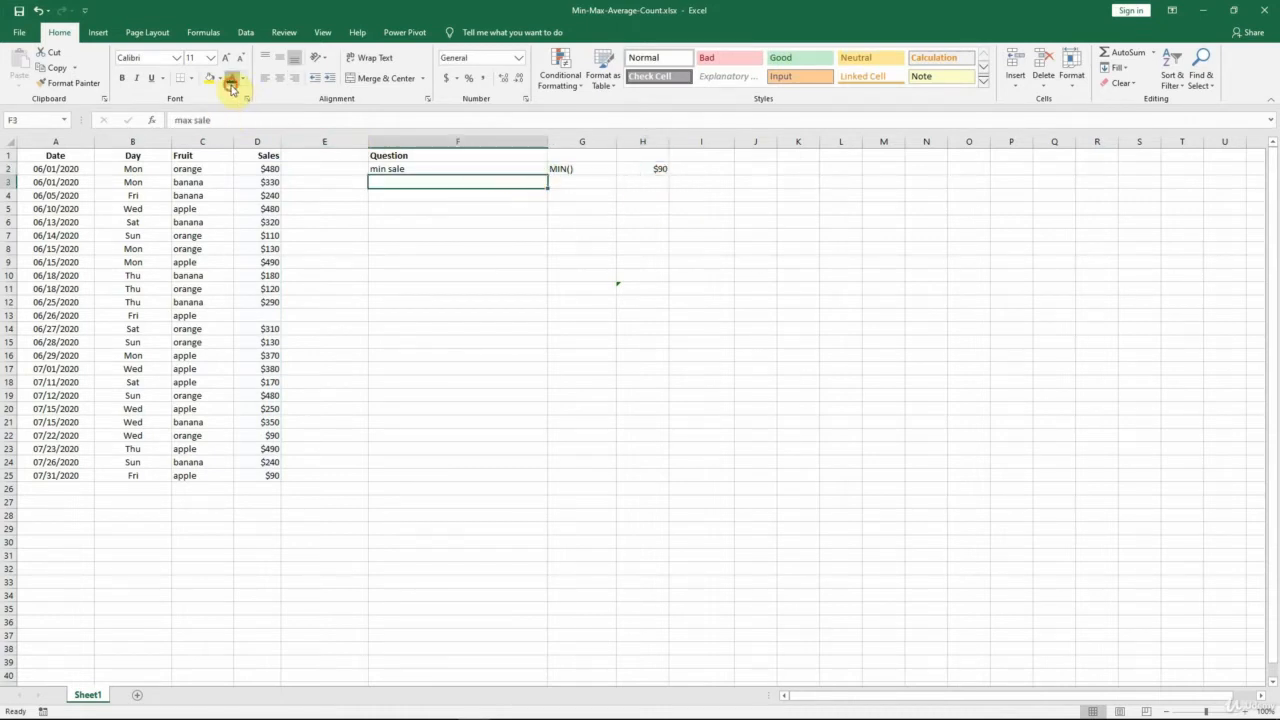
pyautogui.click(230, 86)
pyautogui.press('Right')
pyautogui.click(230, 86)
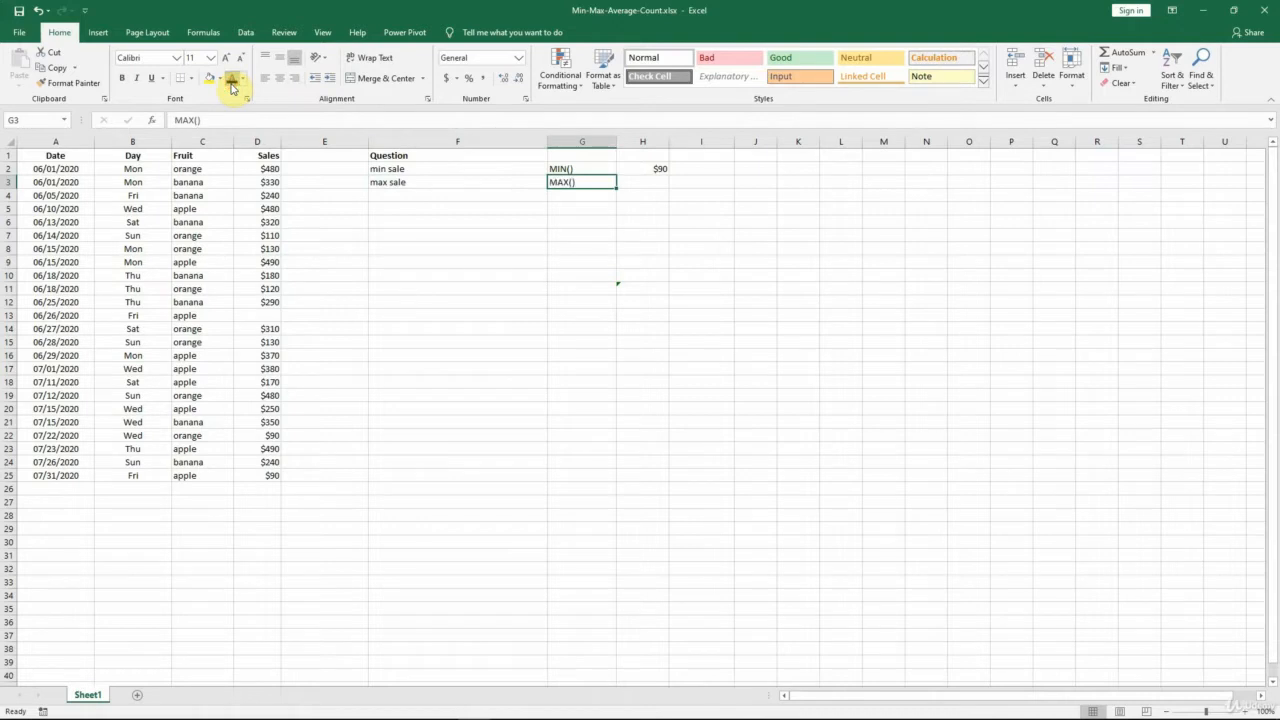
pyautogui.press('Right')
pyautogui.click(230, 86)
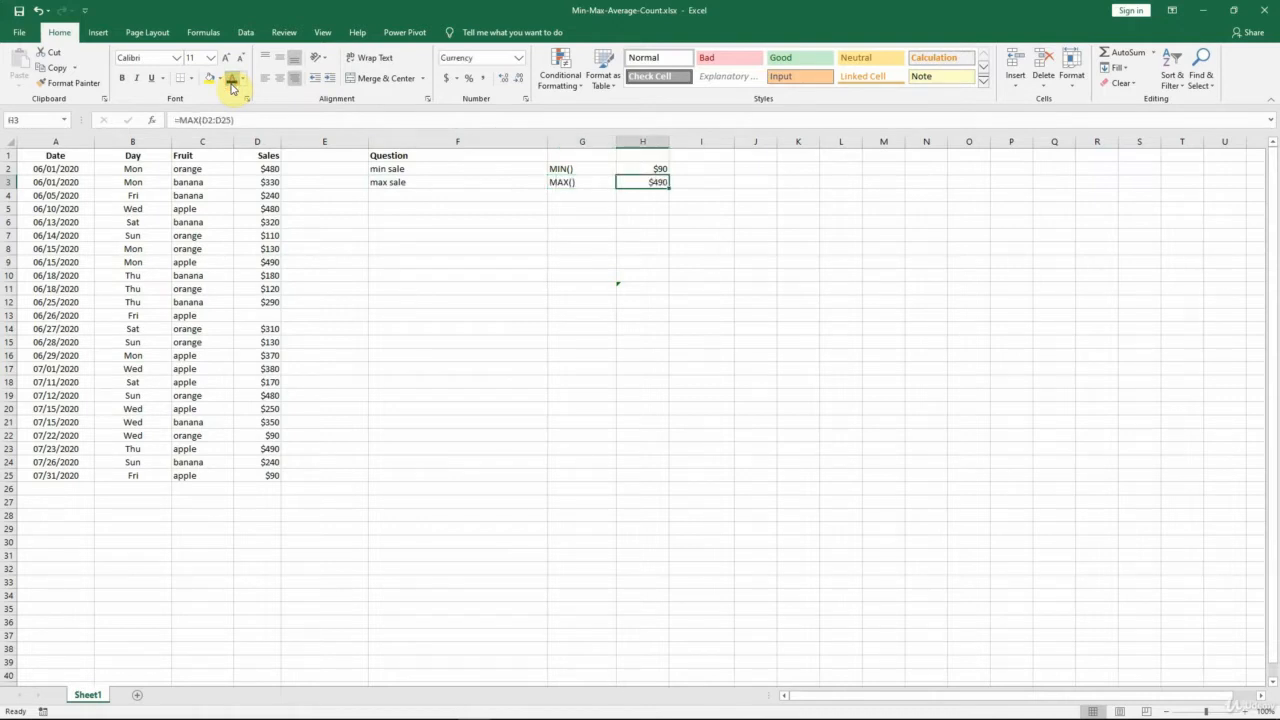
pyautogui.click(232, 120)
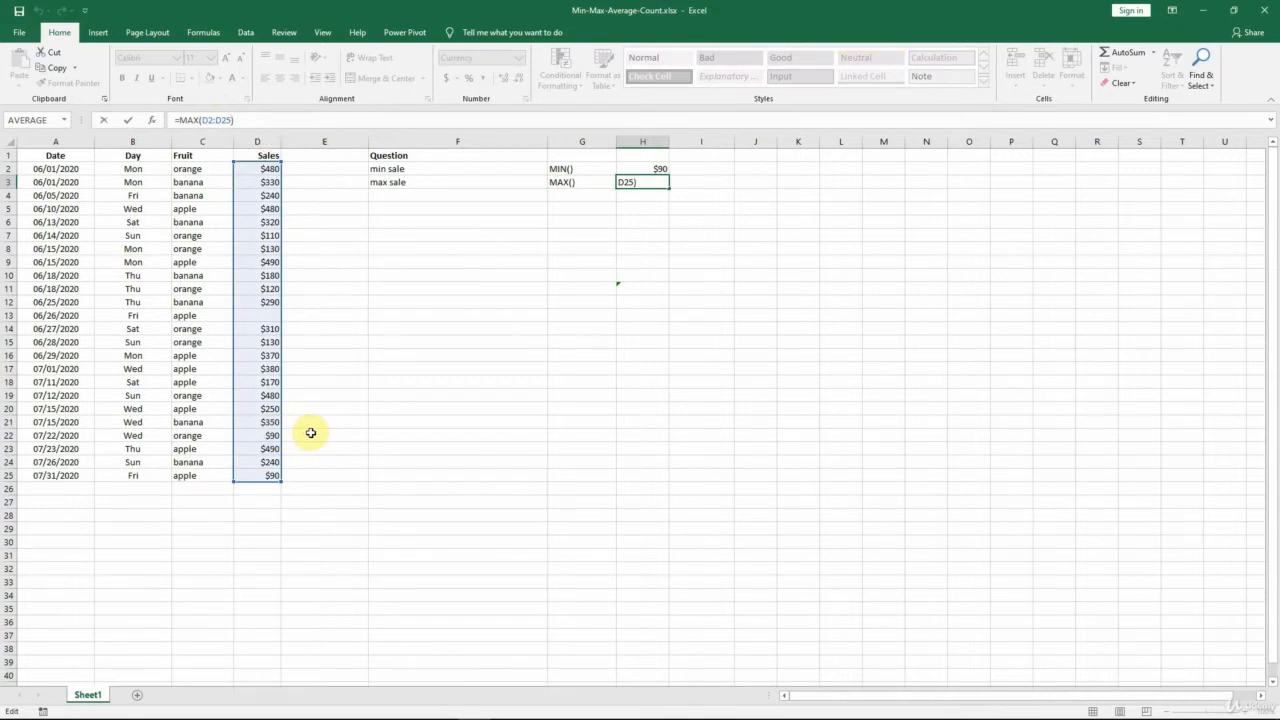
pyautogui.hotkey('ctrl', 'Return')
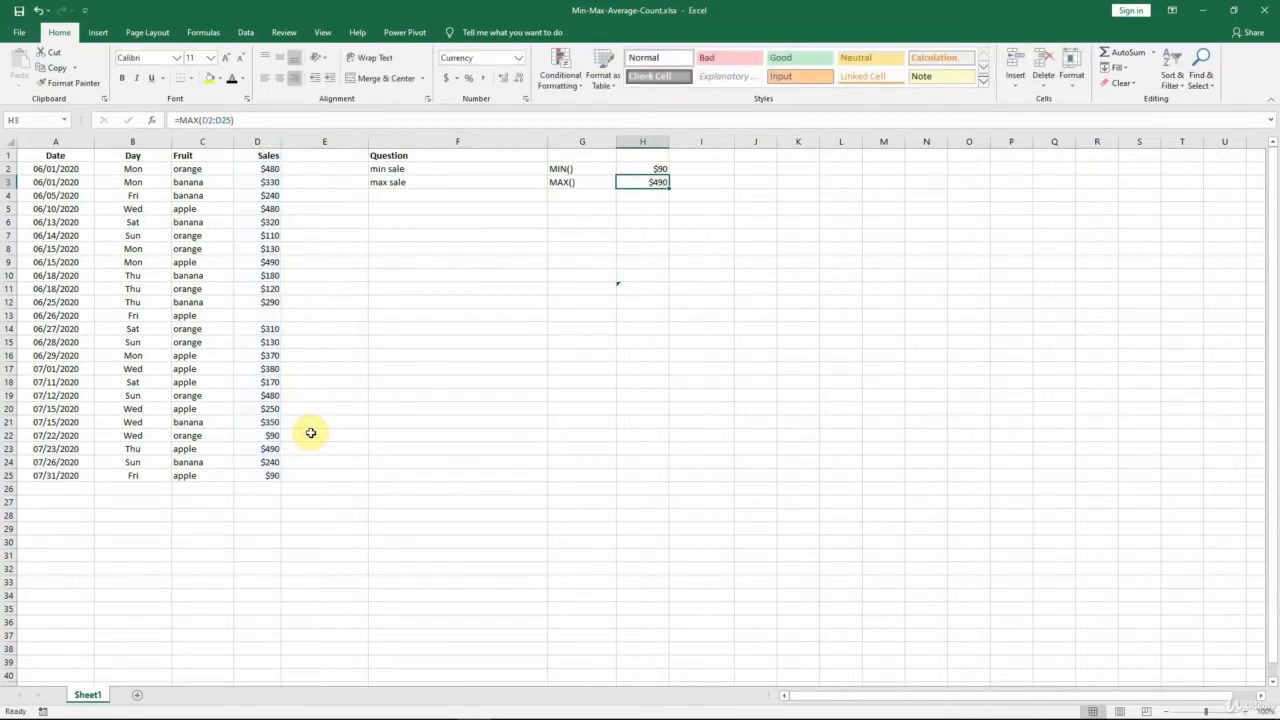
# Apply the Automatic font colour to the average sale row, cells F4 to H4, and inspect the AVERAGE formula's range in H4.
pyautogui.click(417, 197)
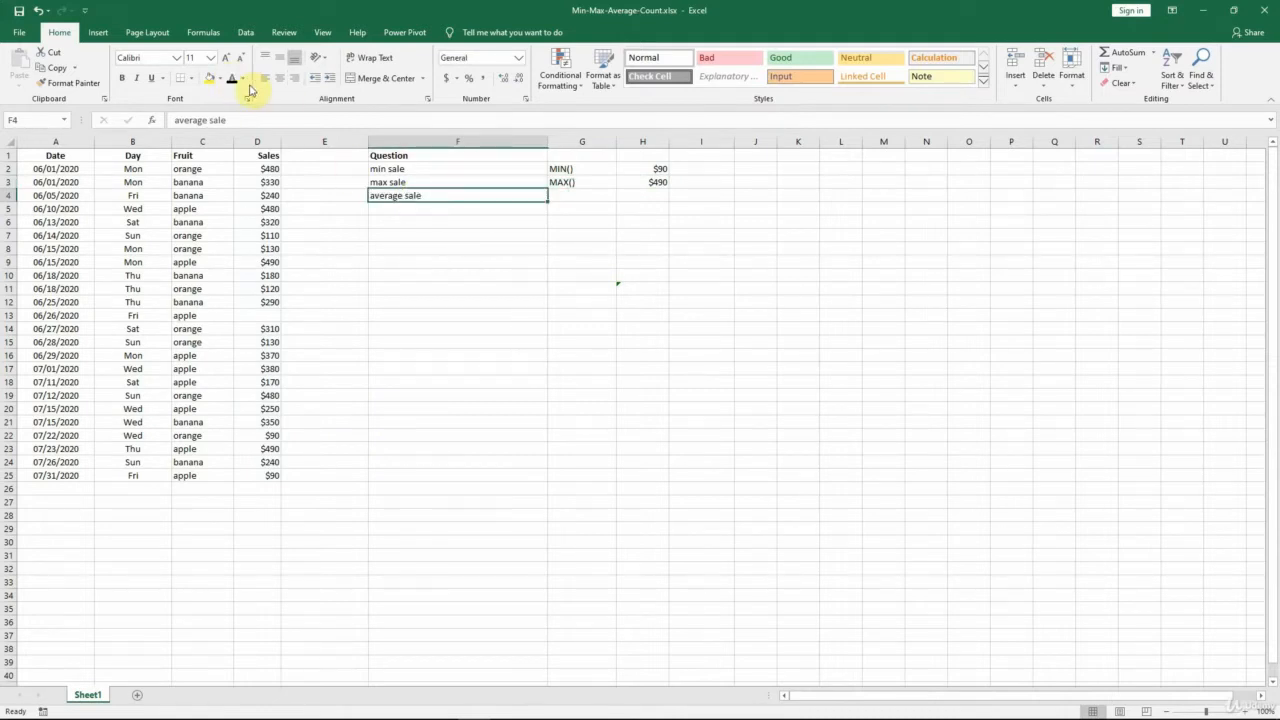
pyautogui.press('Right')
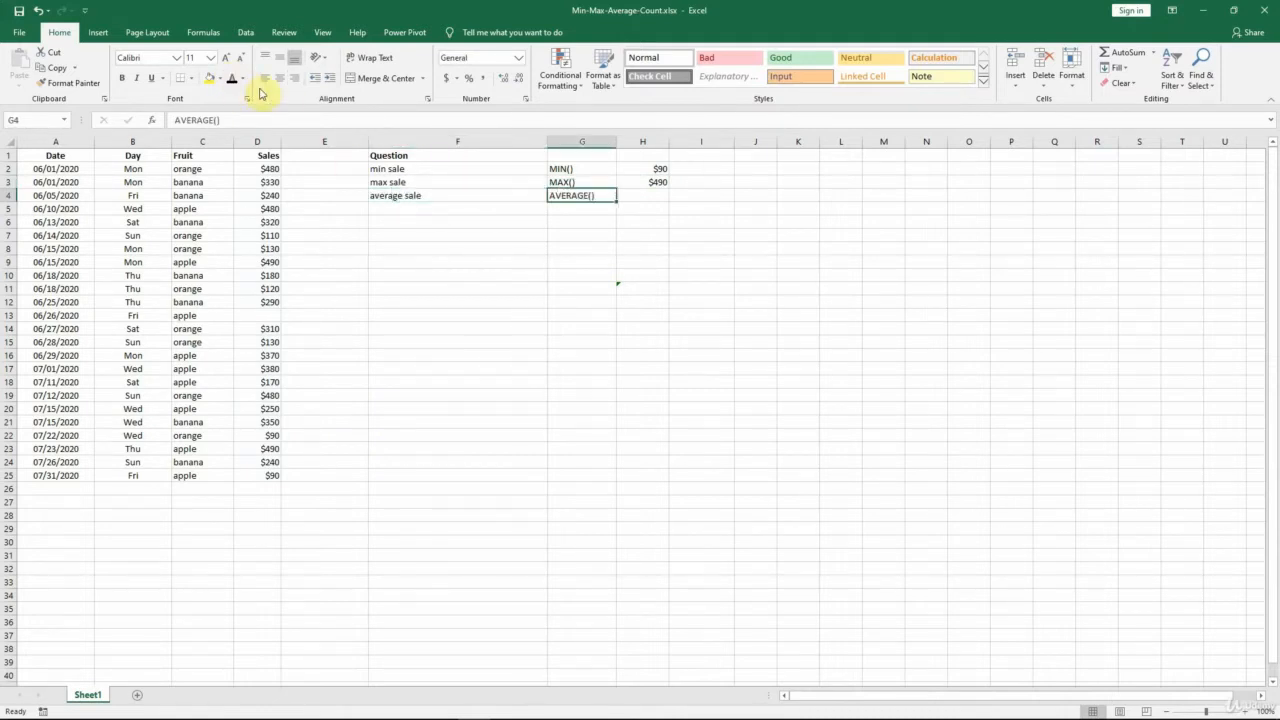
pyautogui.press('Right')
pyautogui.click(234, 84)
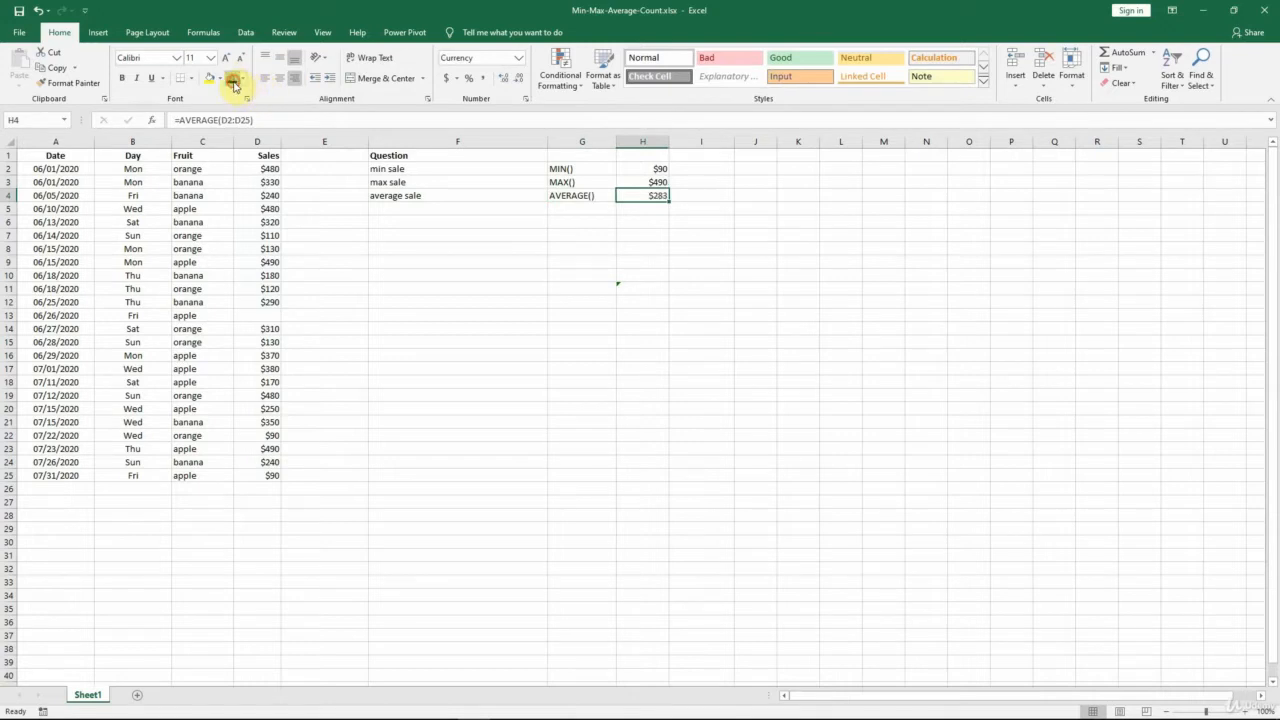
pyautogui.click(250, 120)
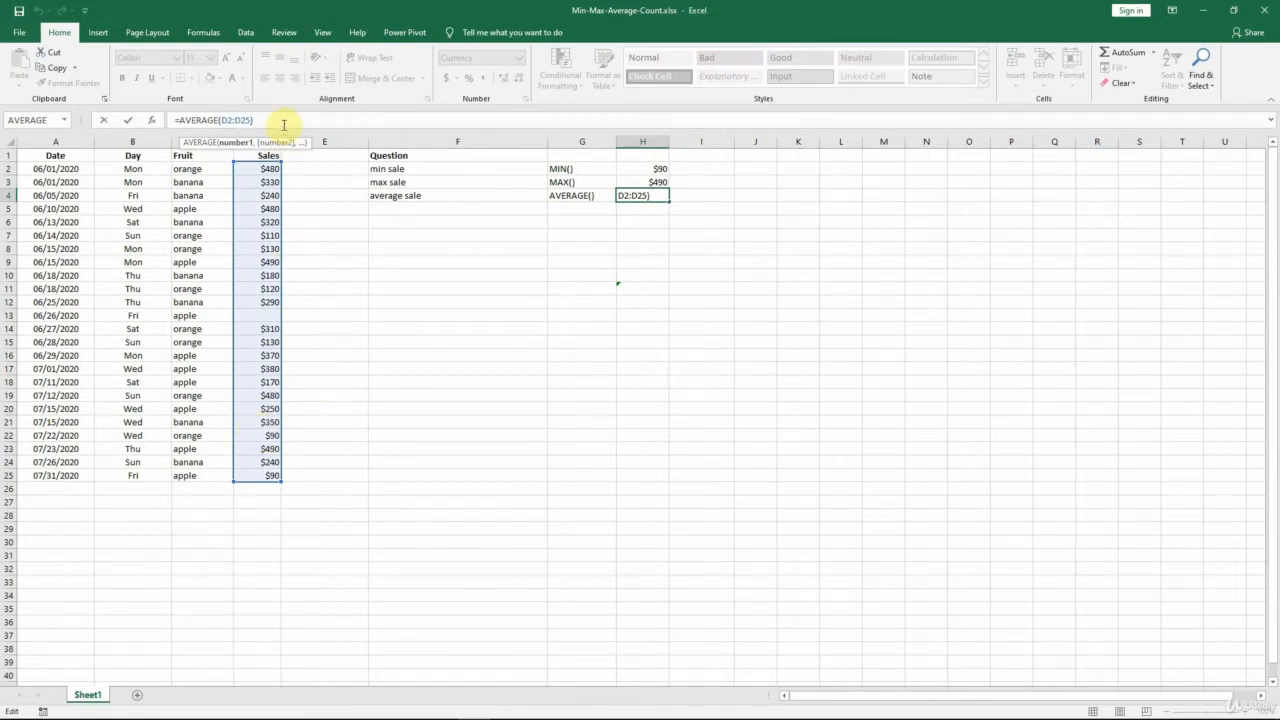
pyautogui.press('Escape')
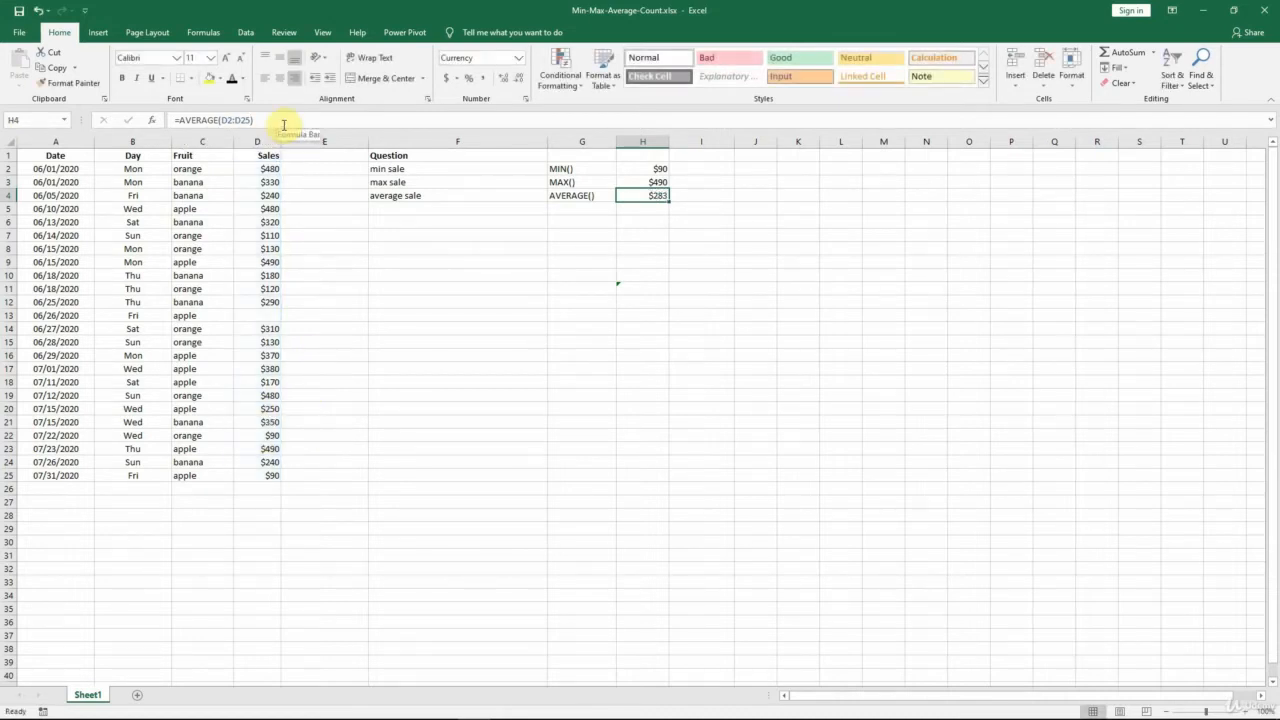
# Apply the Automatic font colour to the num of sales row, cells F5 to H5, and inspect the COUNT formula's range in H5.
pyautogui.click(401, 209)
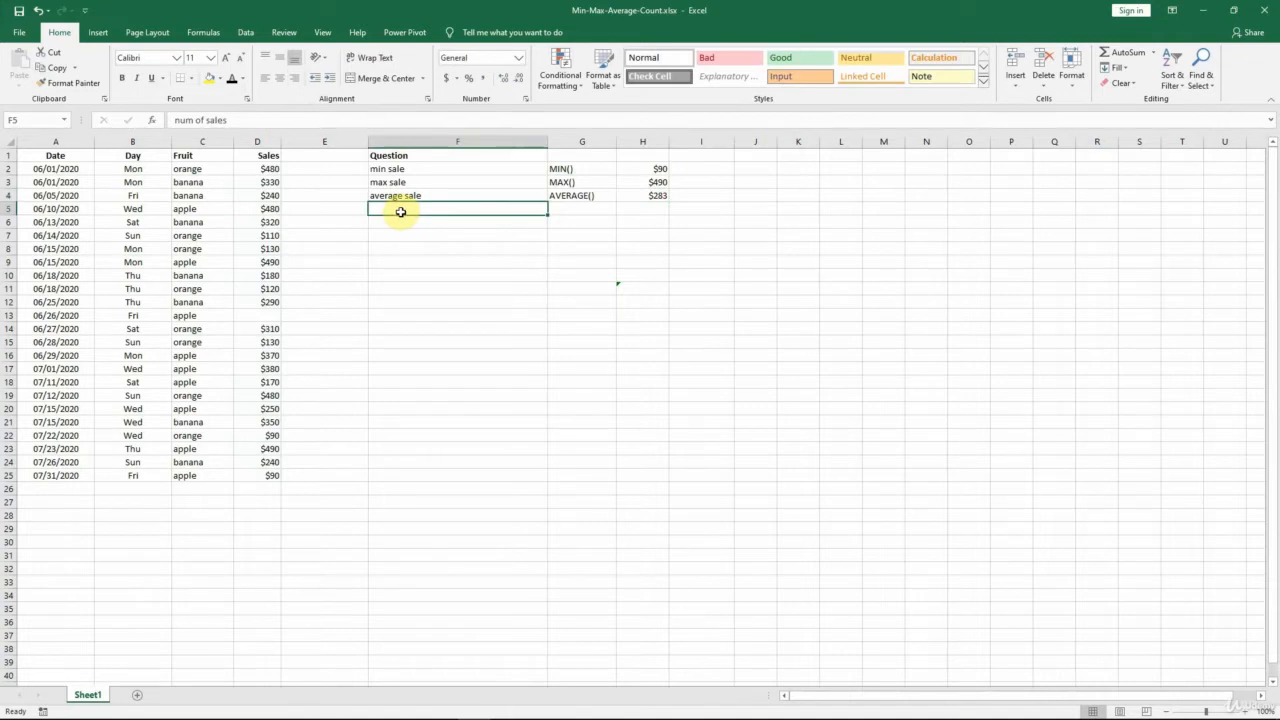
pyautogui.click(232, 80)
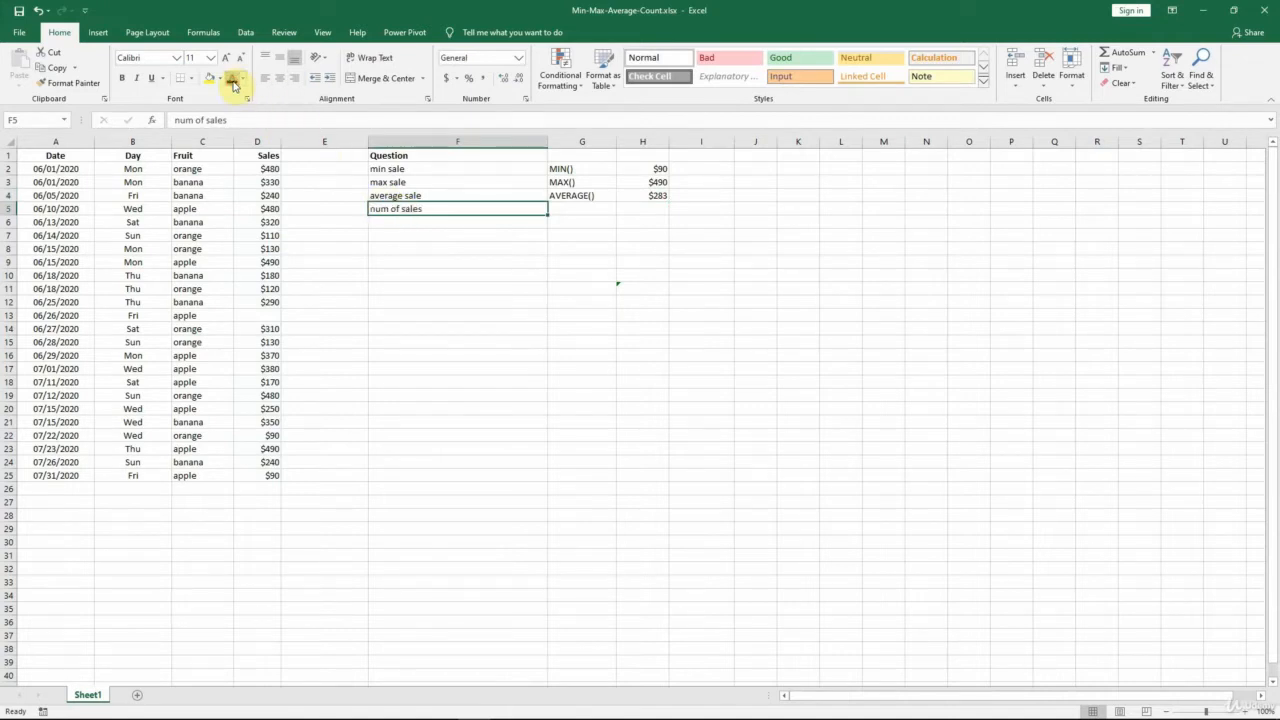
pyautogui.press('Right')
pyautogui.click(233, 83)
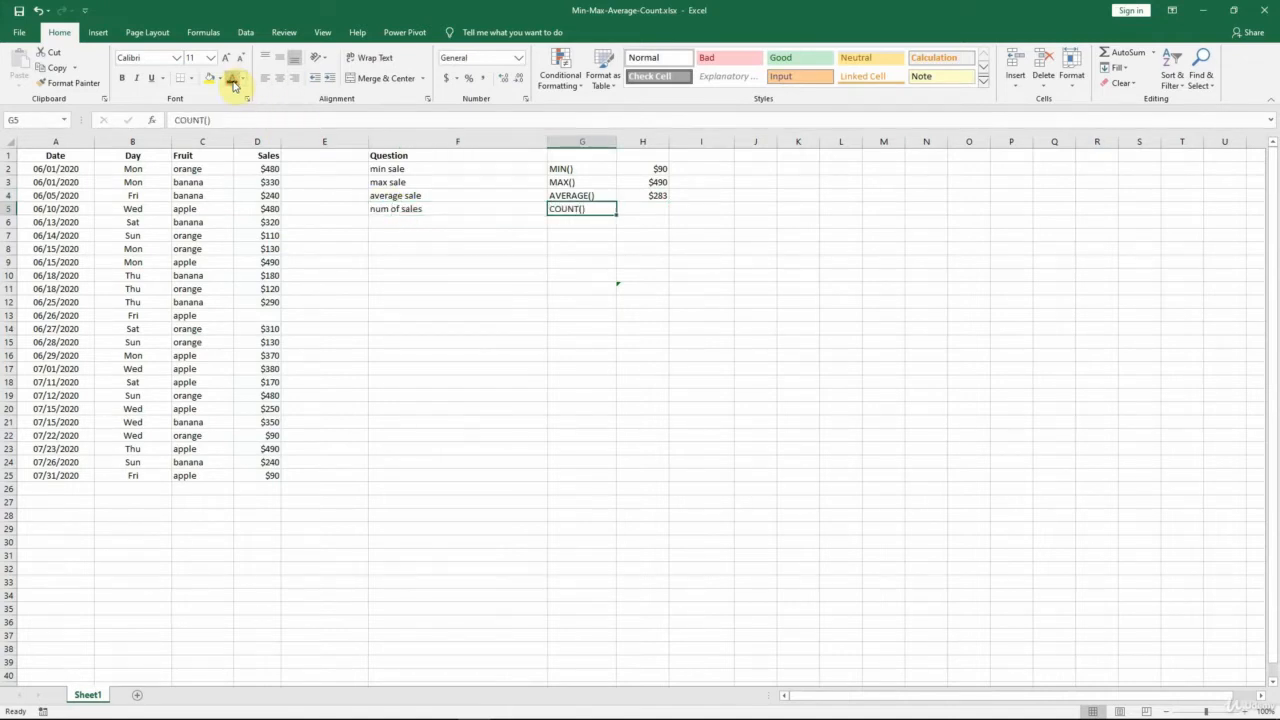
pyautogui.press('Right')
pyautogui.click(233, 83)
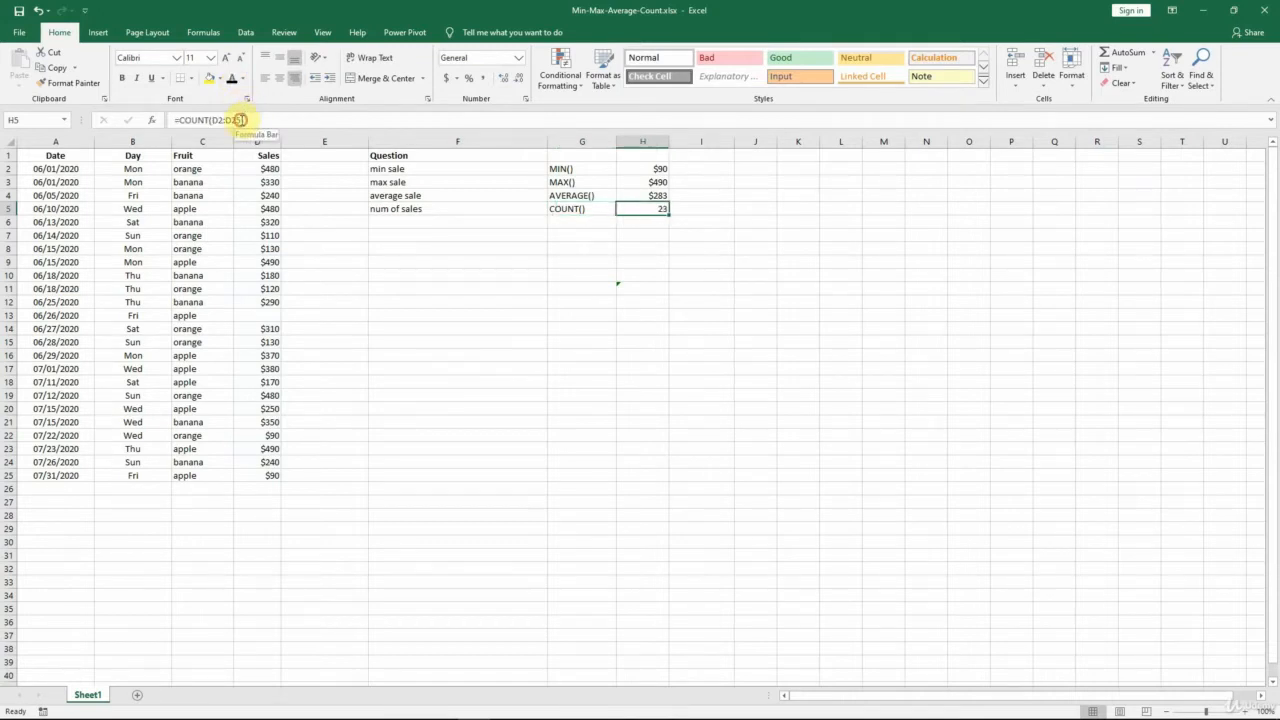
pyautogui.click(242, 120)
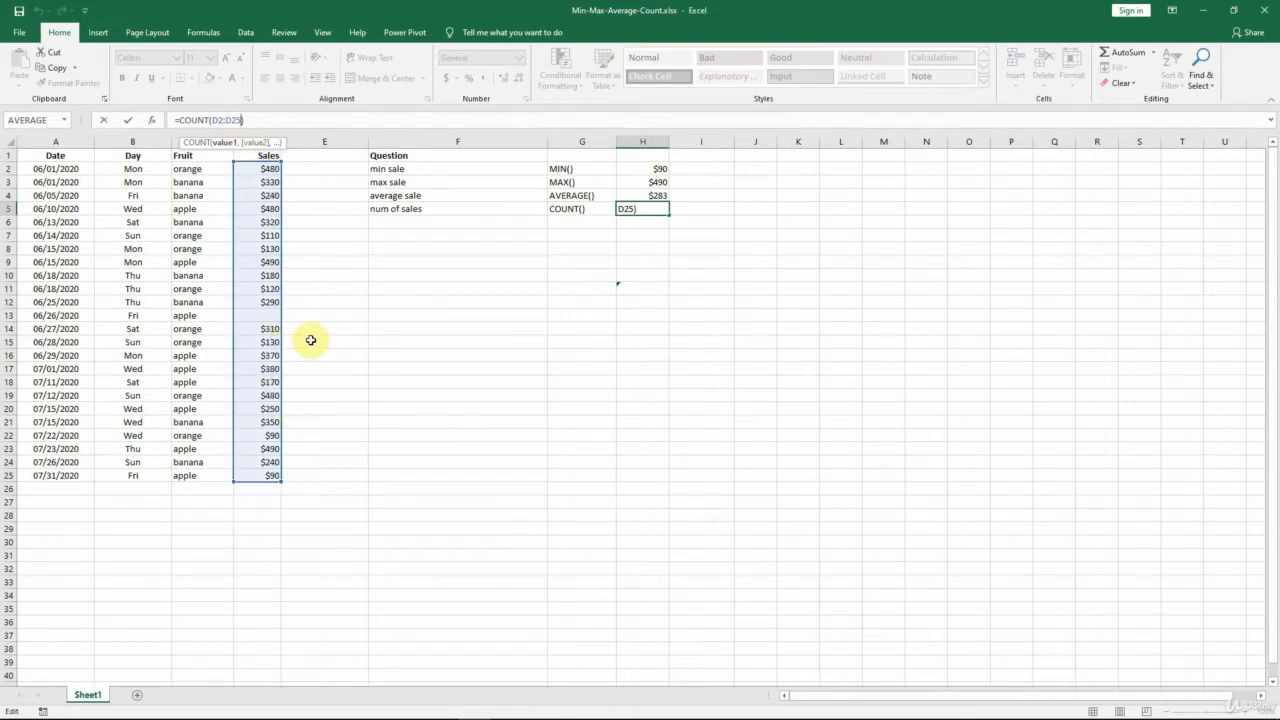
pyautogui.hotkey('ctrl', 'Return')
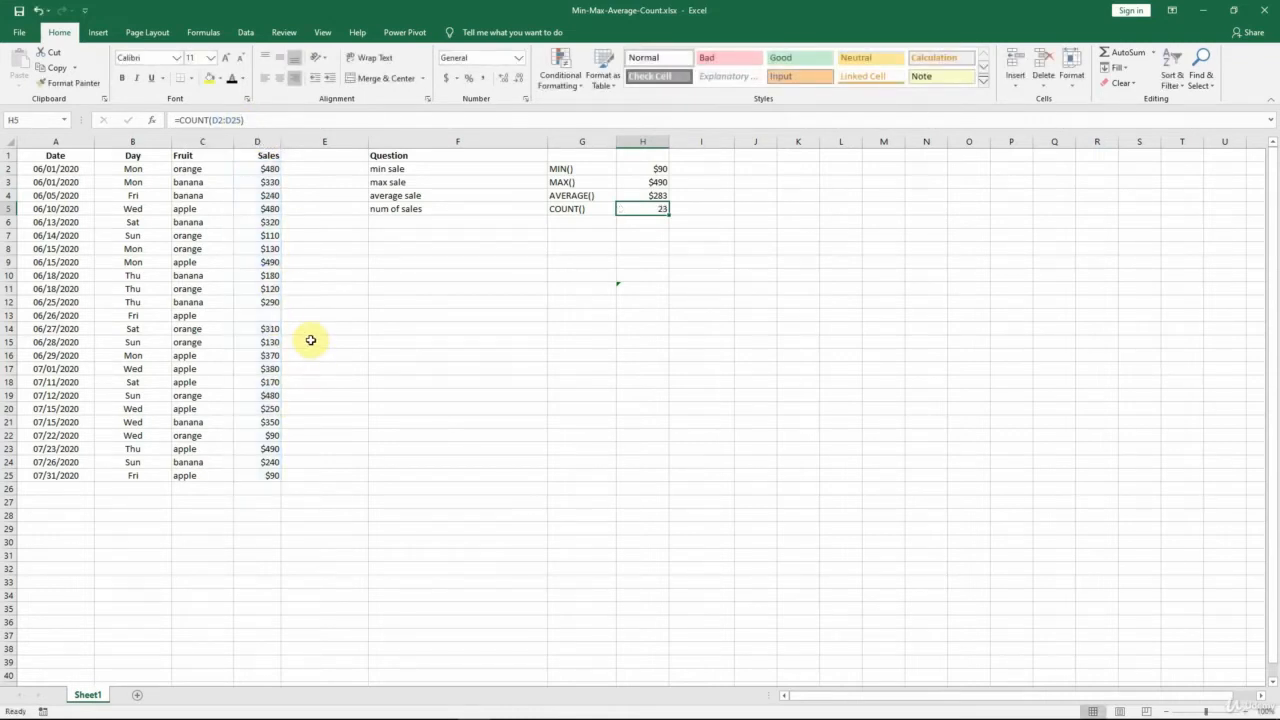
# Apply the Automatic font colour to the empty sale value row, cells G6, F6 and H6.
pyautogui.click(566, 222)
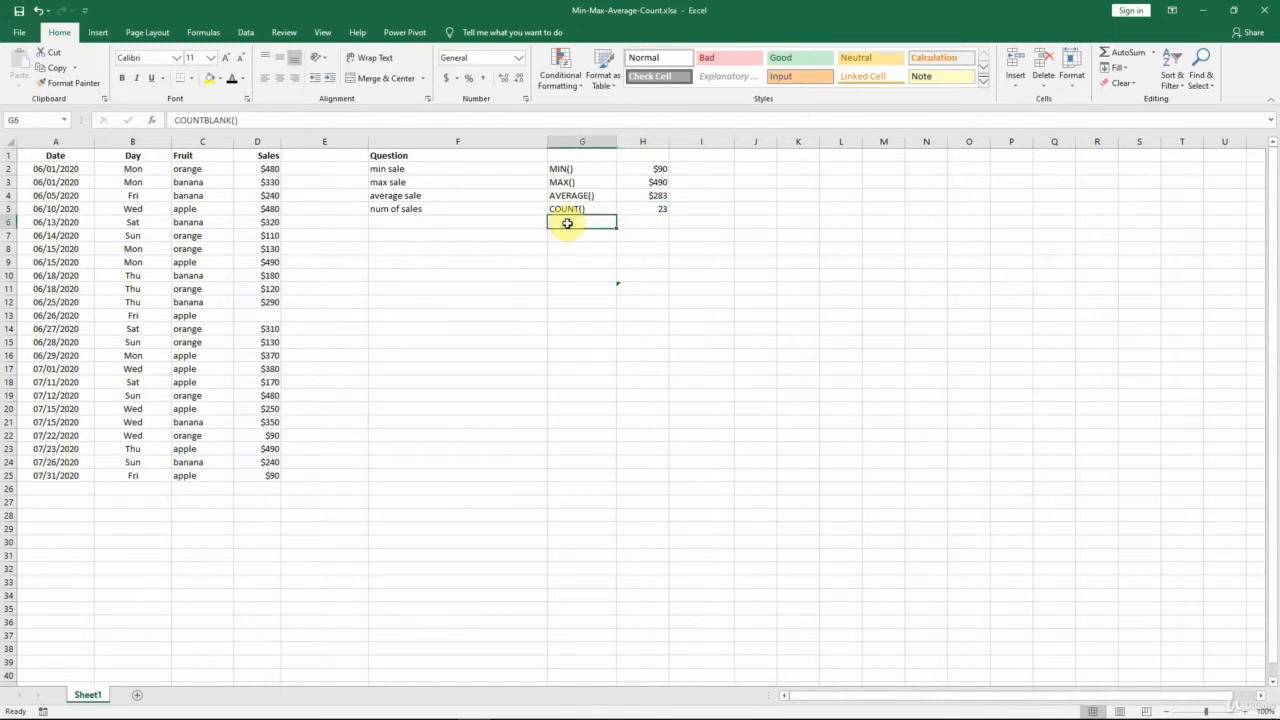
pyautogui.click(233, 82)
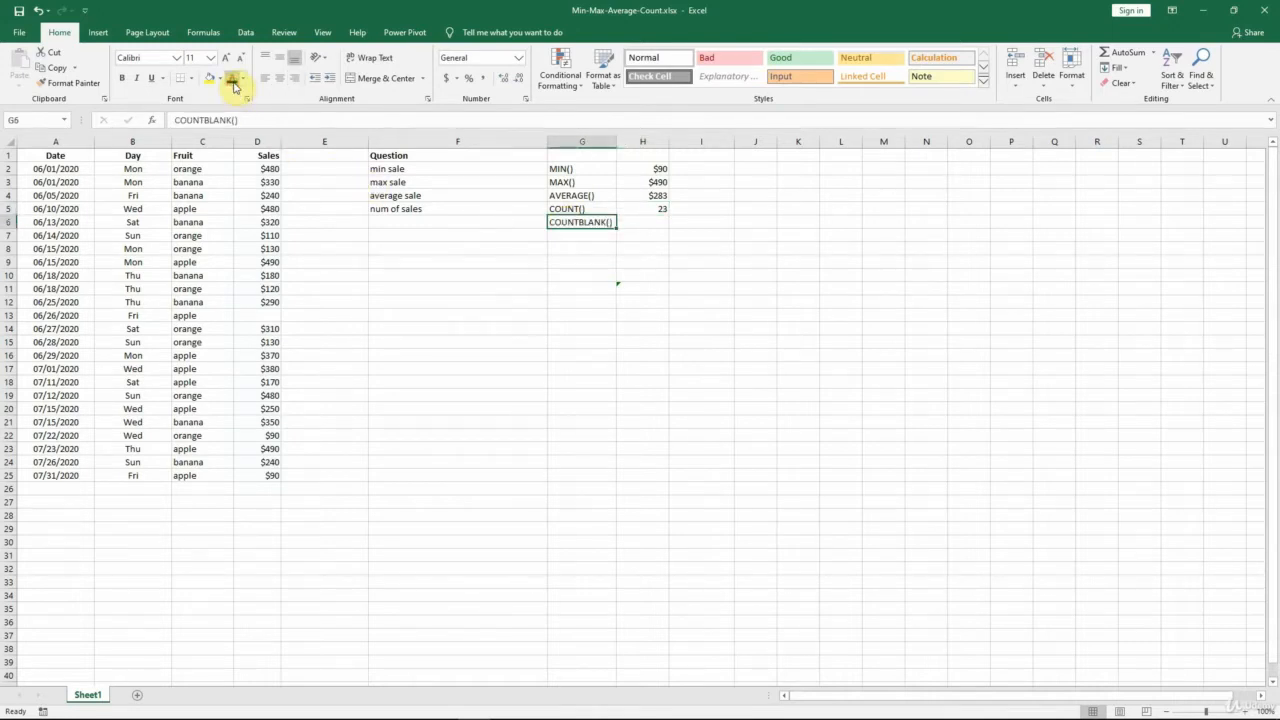
pyautogui.click(418, 220)
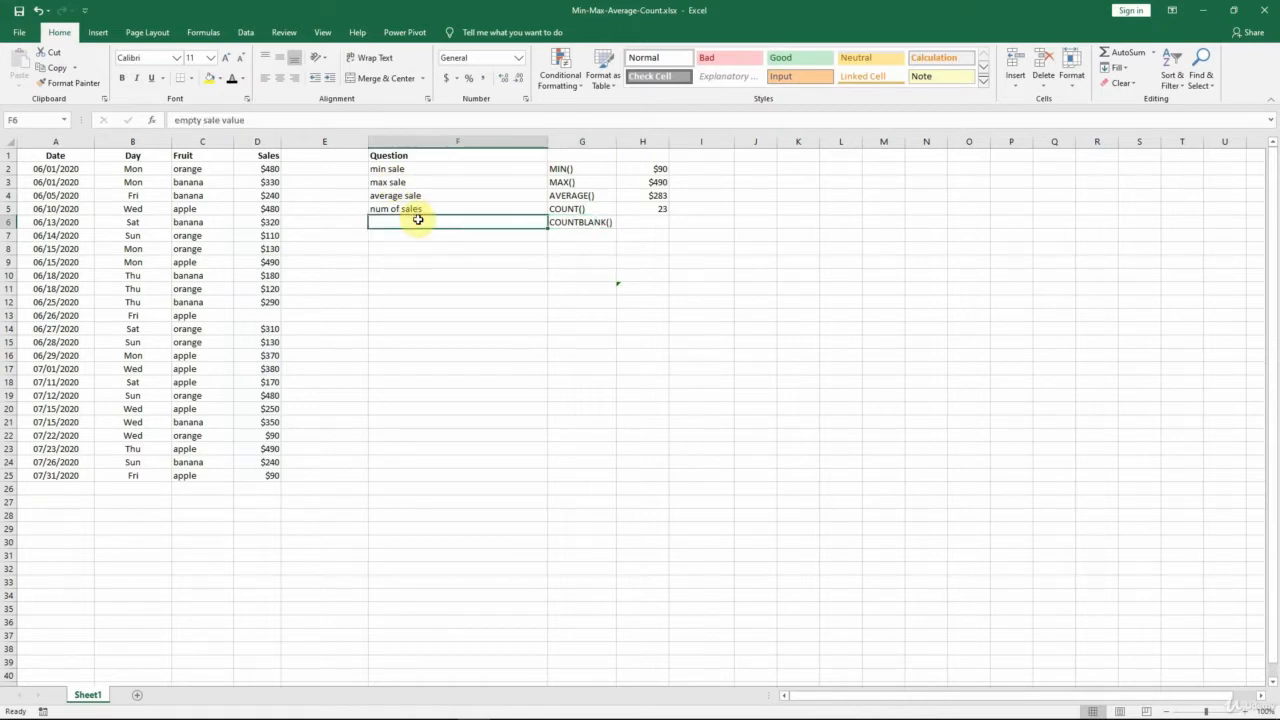
pyautogui.click(232, 80)
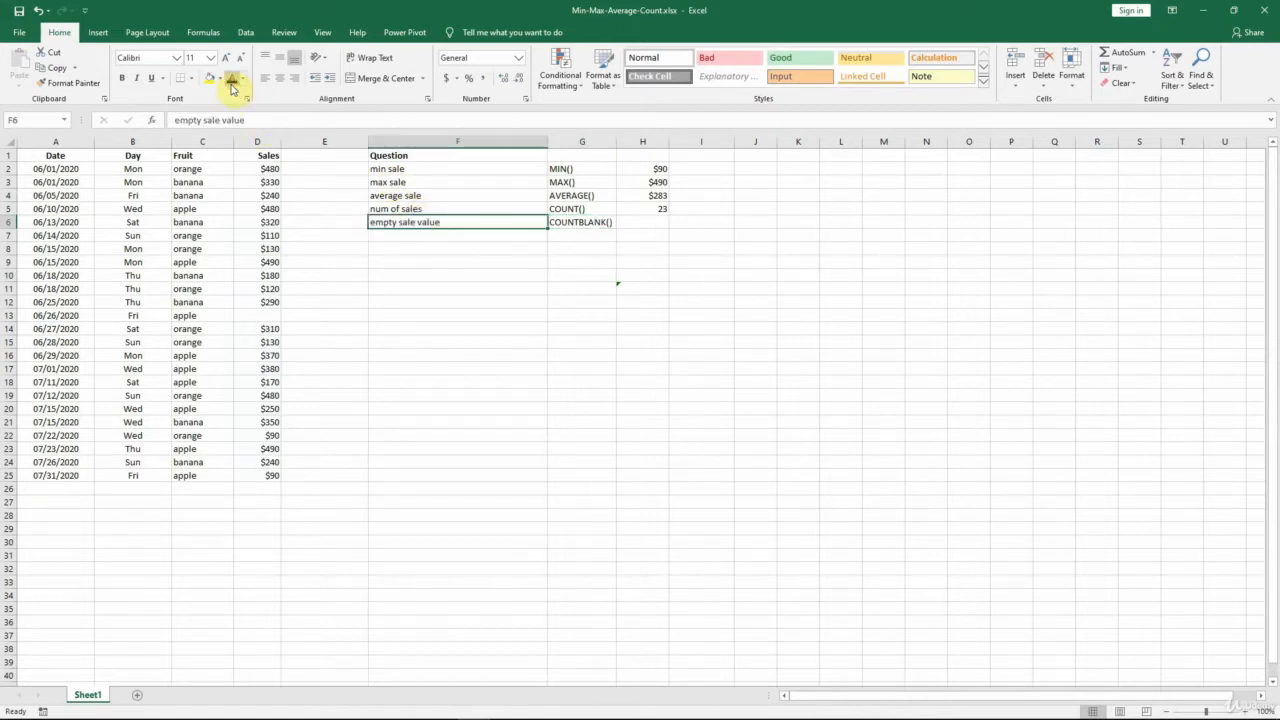
pyautogui.click(652, 222)
pyautogui.click(236, 80)
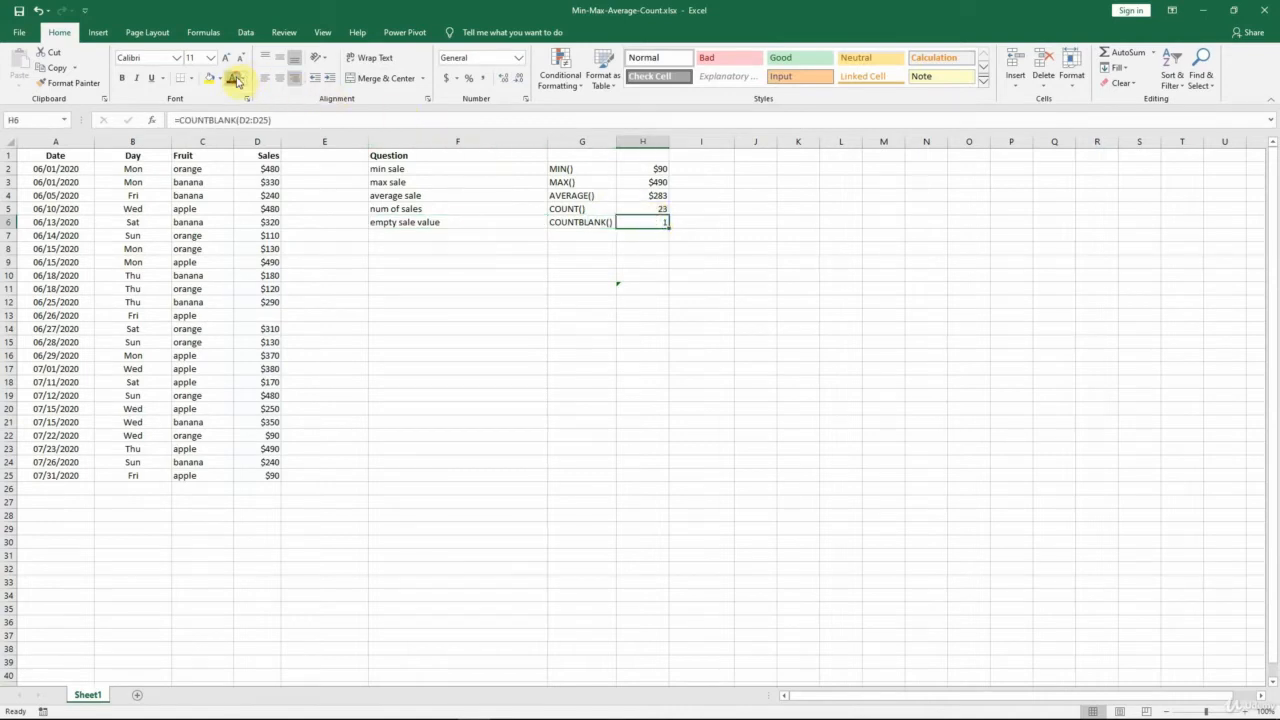
# Inspect the COUNTBLANK formula's range in H6 and check the blank sales cell D13 it counts.
pyautogui.click(268, 120)
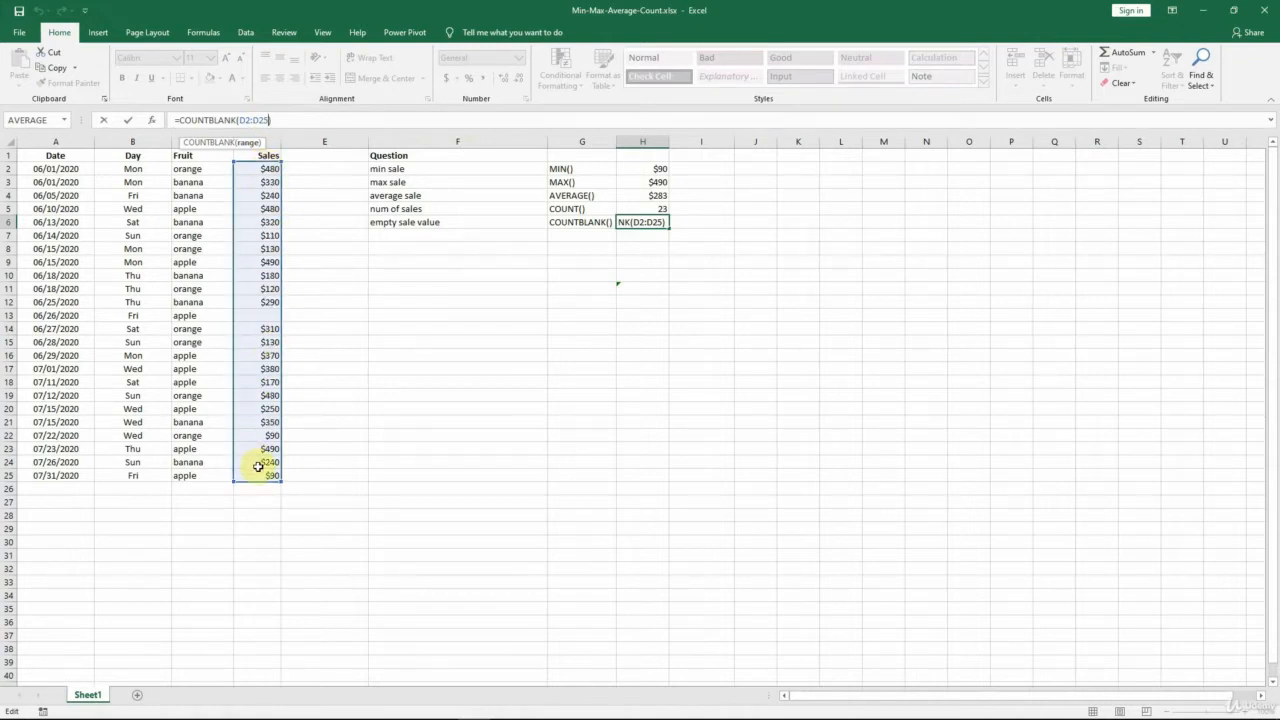
pyautogui.press('Return')
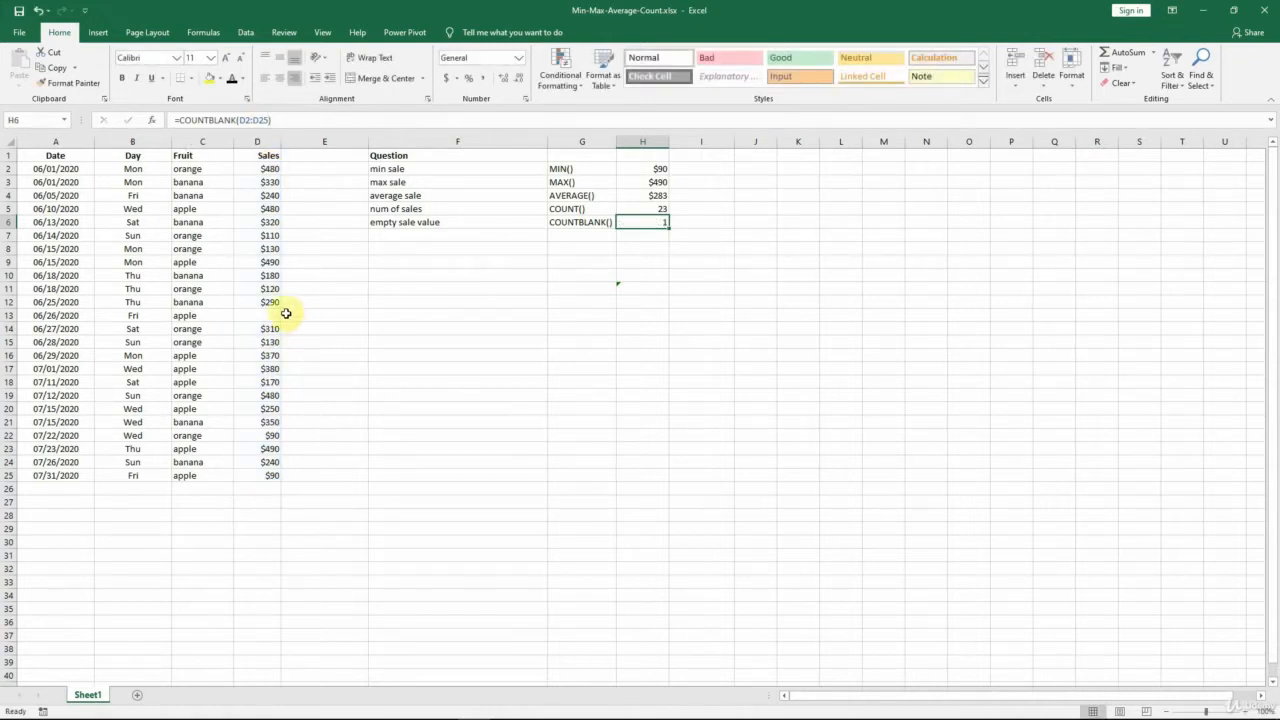
pyautogui.click(276, 315)
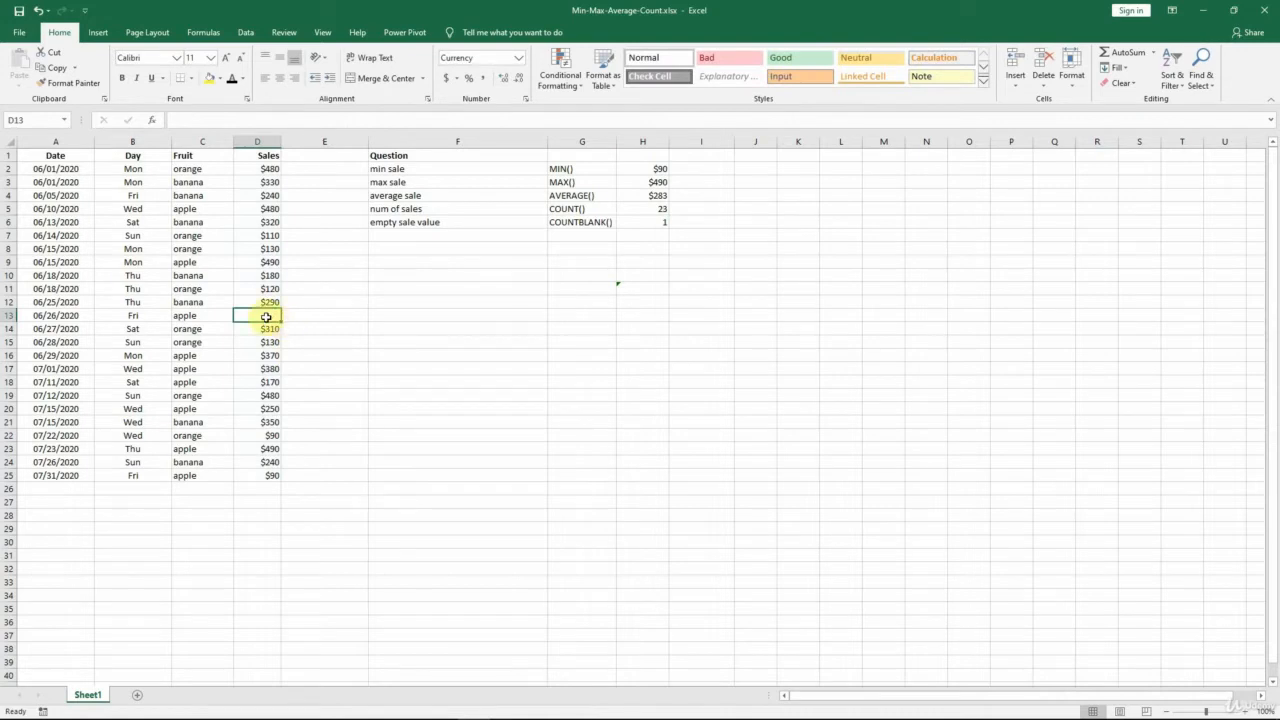
pyautogui.click(645, 222)
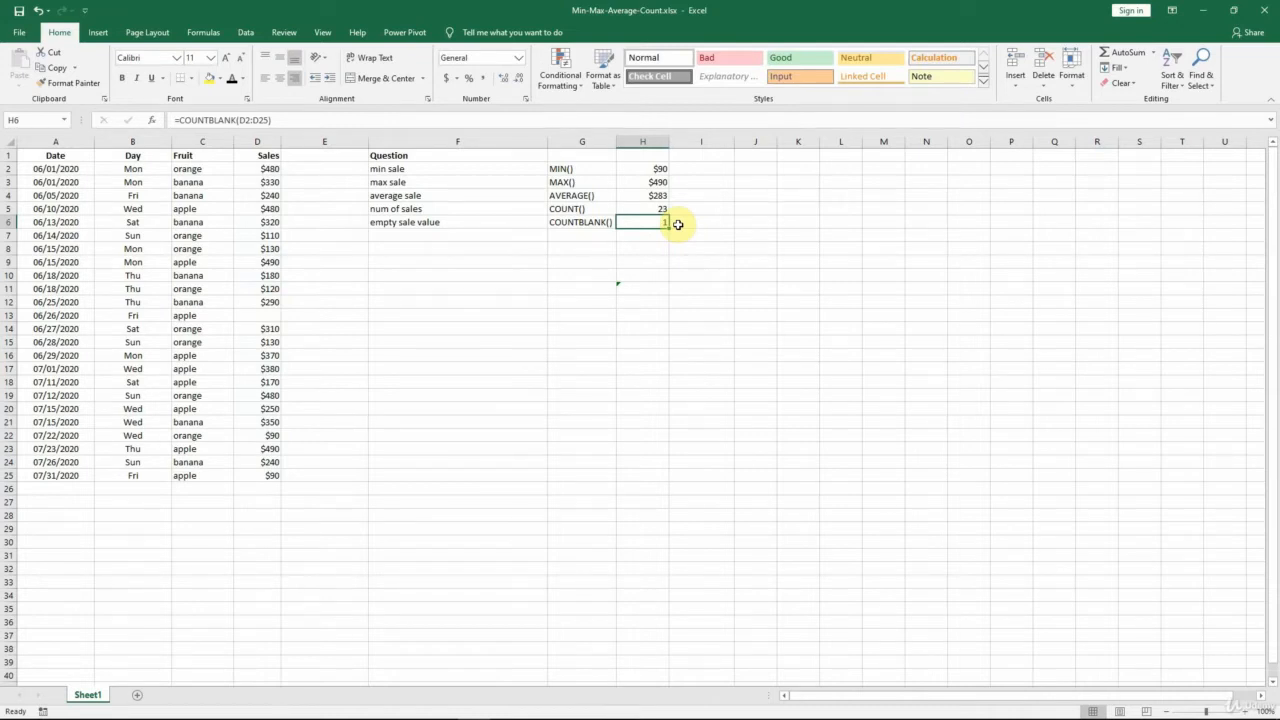
# Apply the Automatic font colour to the min banana sale row, cells F8, G8 and H8.
pyautogui.click(531, 249)
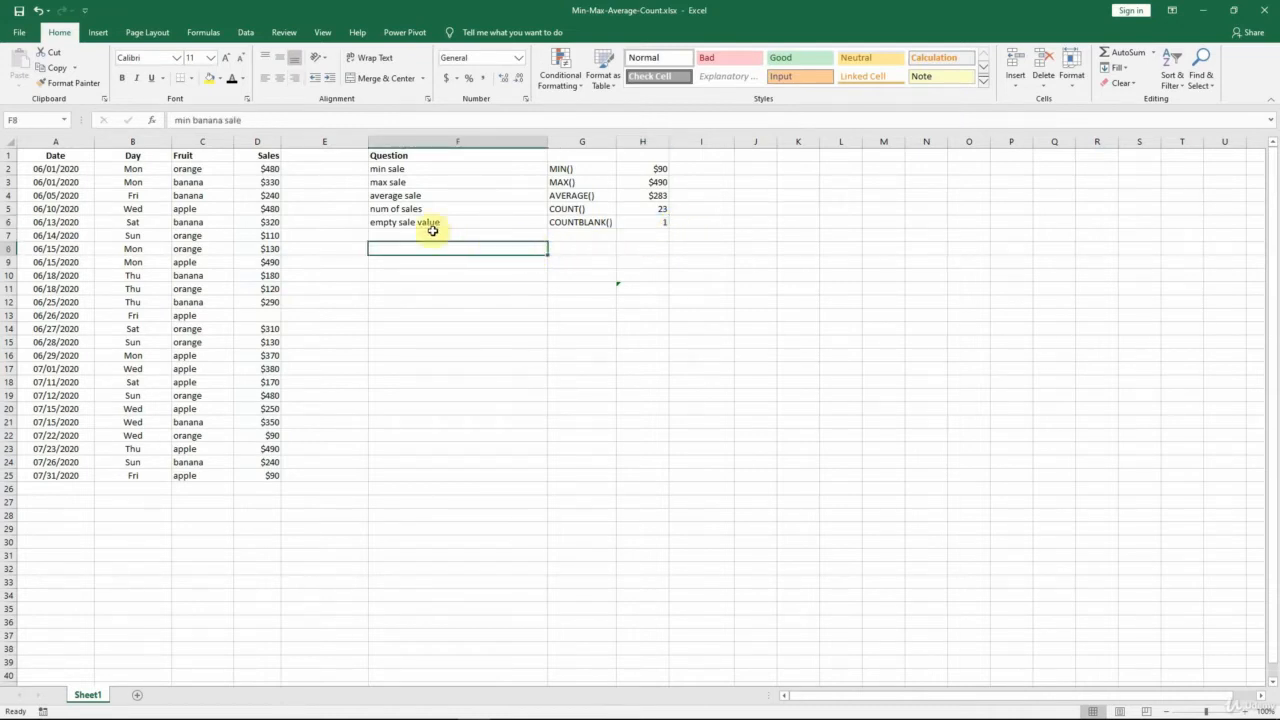
pyautogui.click(231, 78)
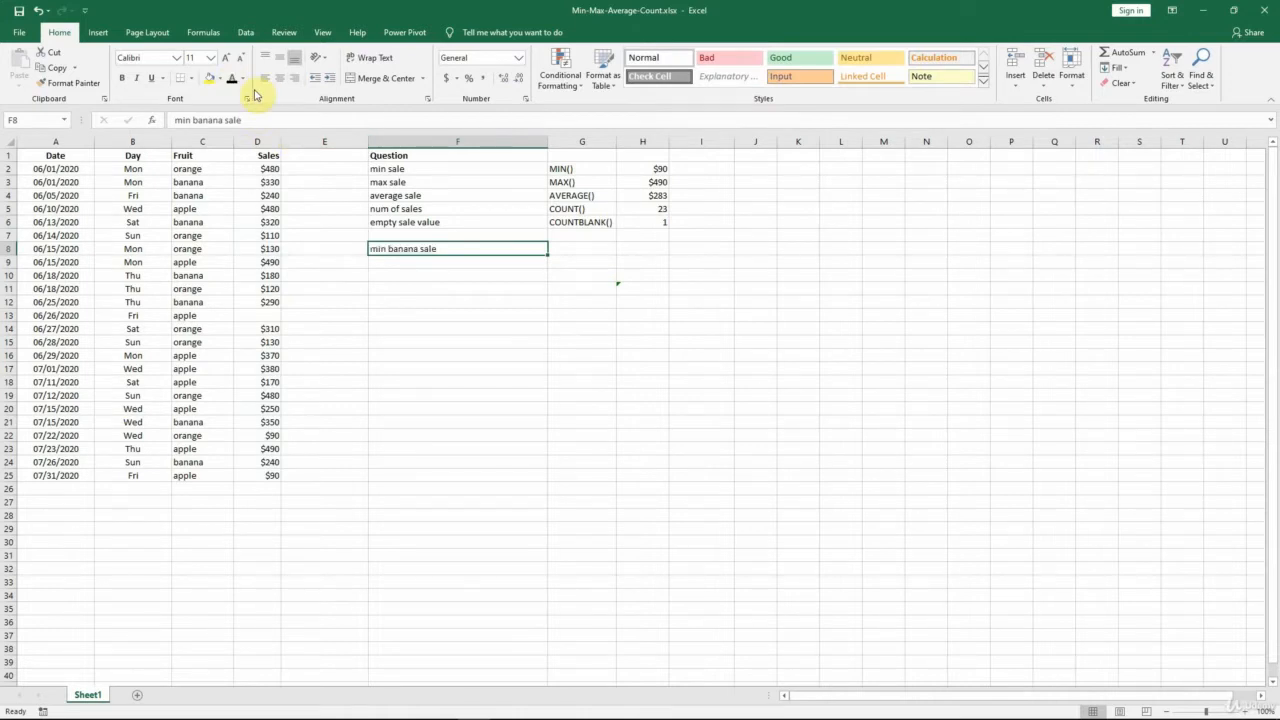
pyautogui.press('Right')
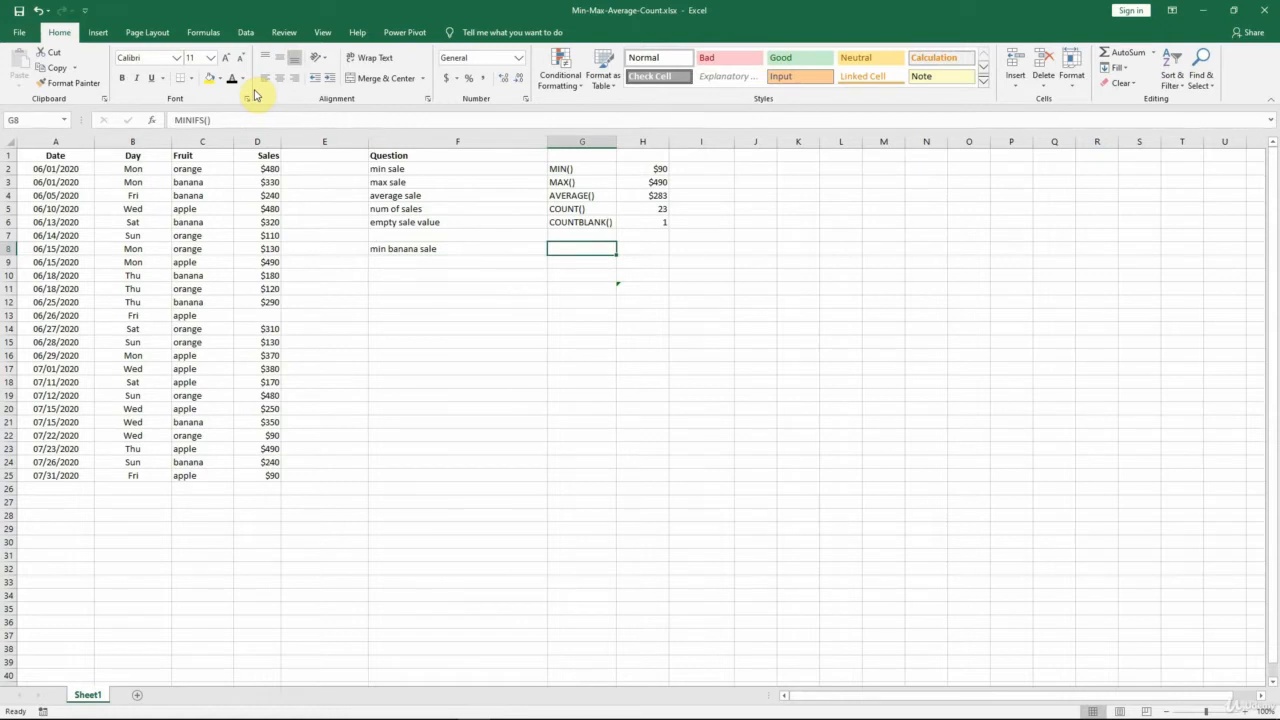
pyautogui.click(234, 78)
pyautogui.press('Right')
pyautogui.click(236, 86)
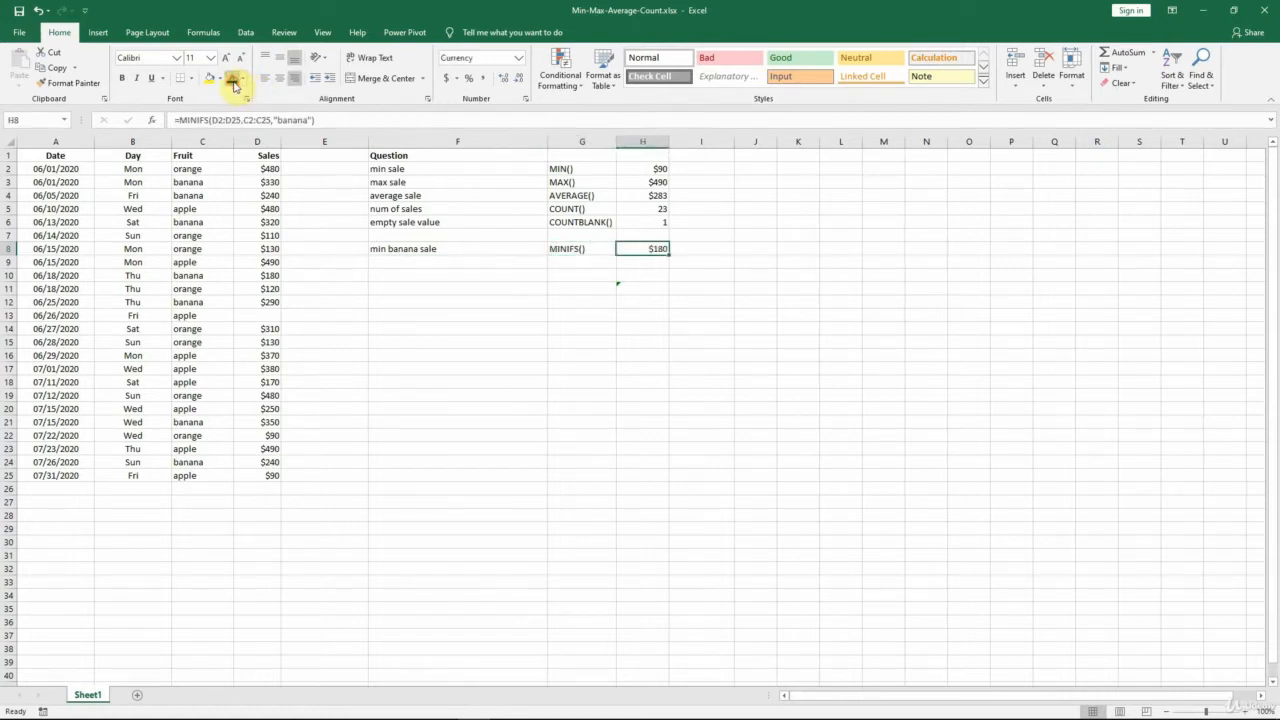
# Examine the MINIFS formula in H8 argument by argument: minimum range, criteria range and the "banana" criterion.
pyautogui.click(240, 120)
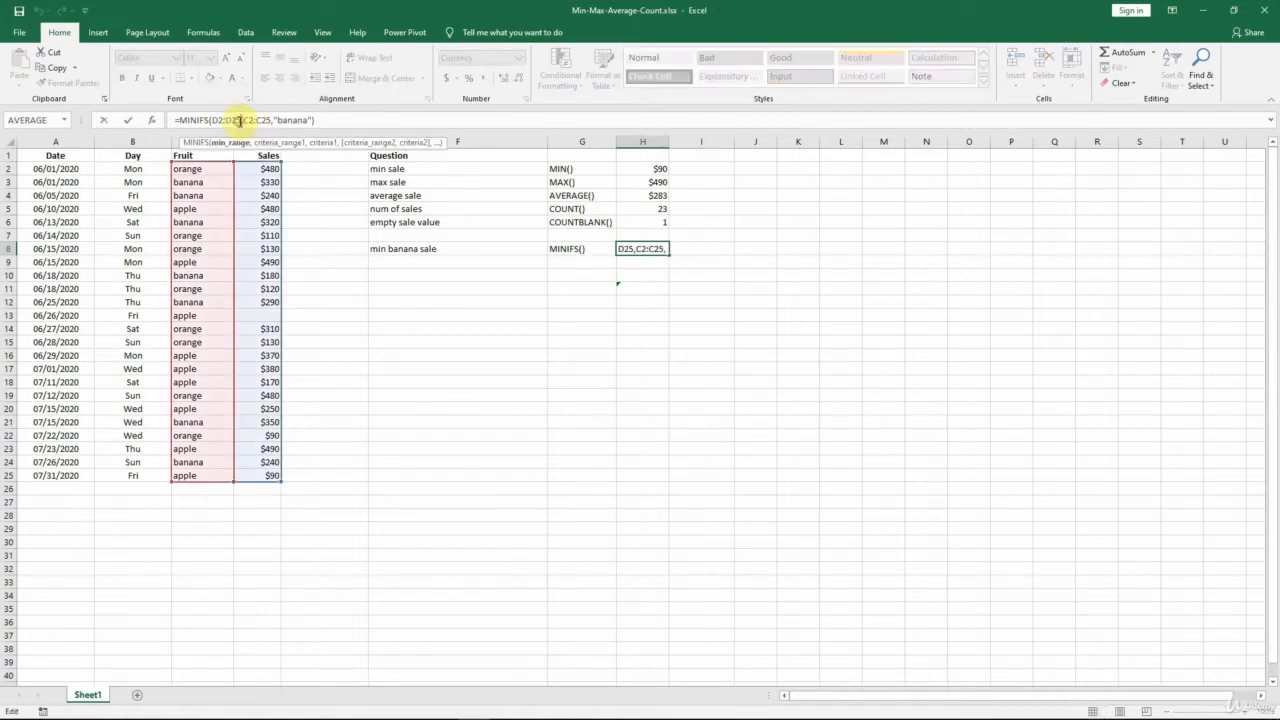
pyautogui.moveTo(211, 120); pyautogui.dragTo(240, 120)
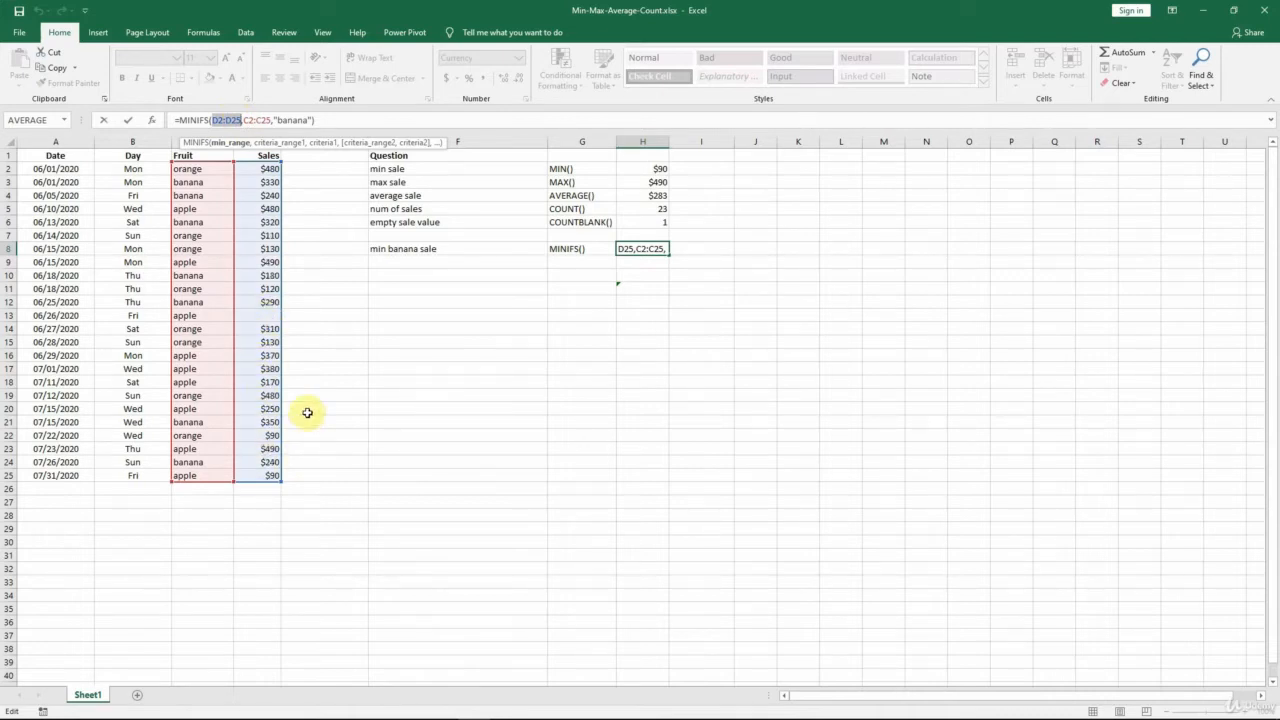
pyautogui.moveTo(243, 120); pyautogui.dragTo(270, 119)
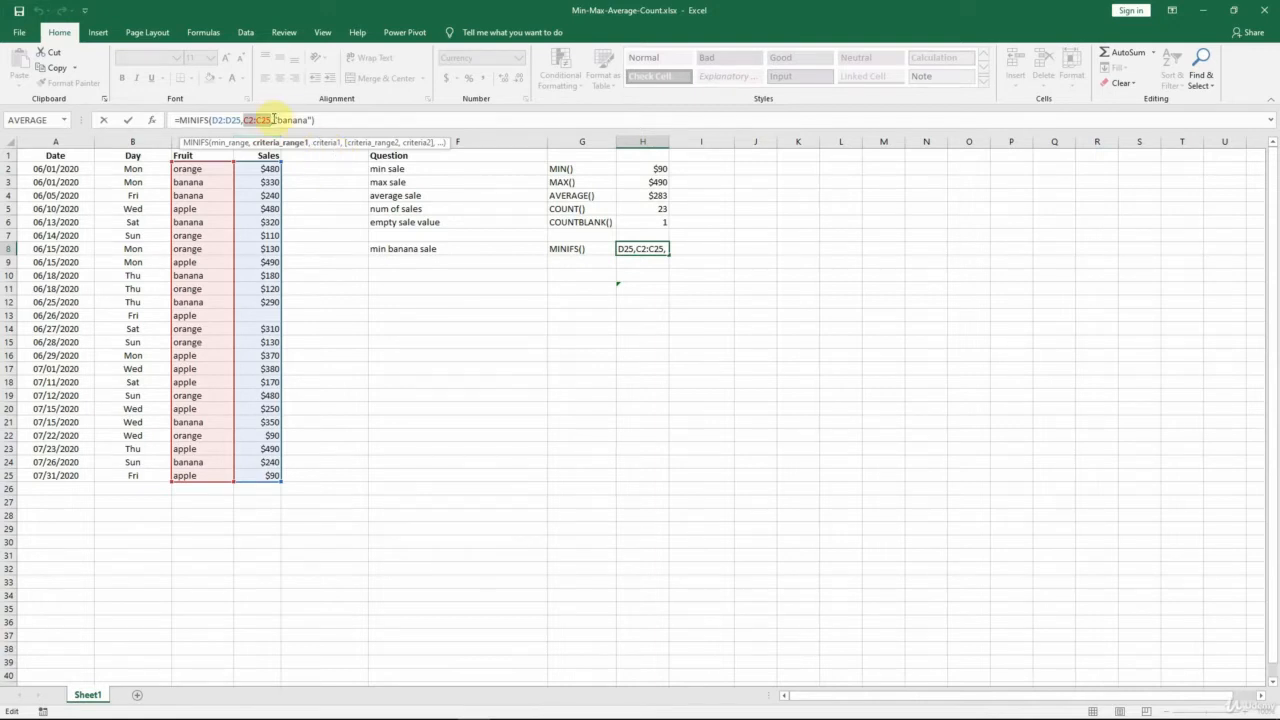
pyautogui.moveTo(273, 120); pyautogui.dragTo(311, 119)
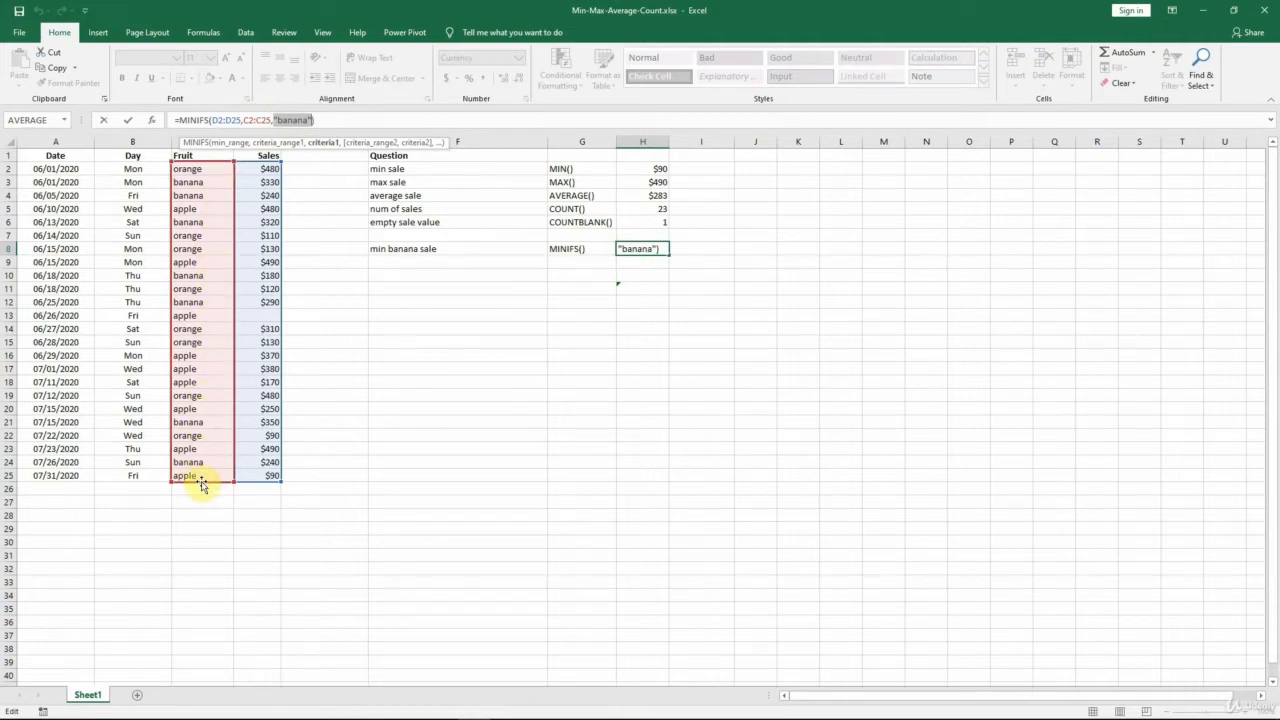
pyautogui.hotkey('ctrl', 'Return')
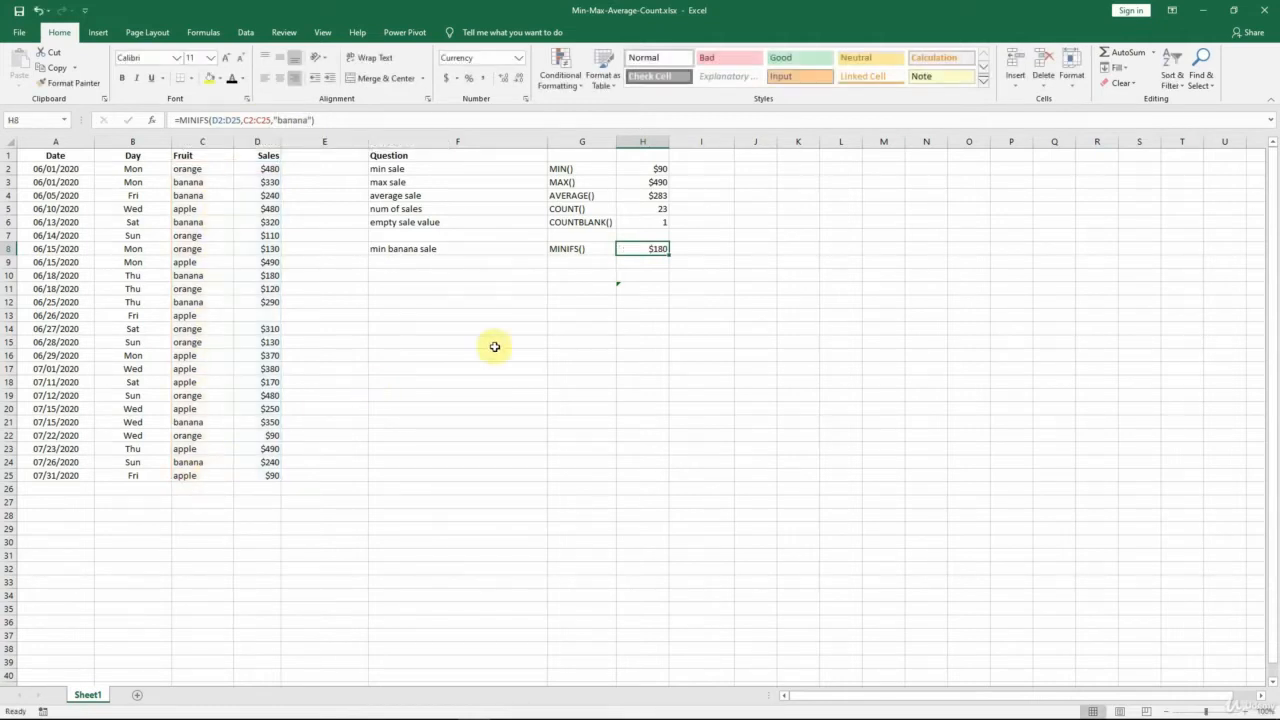
# Apply the Automatic font colour to I8, examine its nested MIN and IF arguments, and re-enter it as an array formula.
pyautogui.click(683, 254)
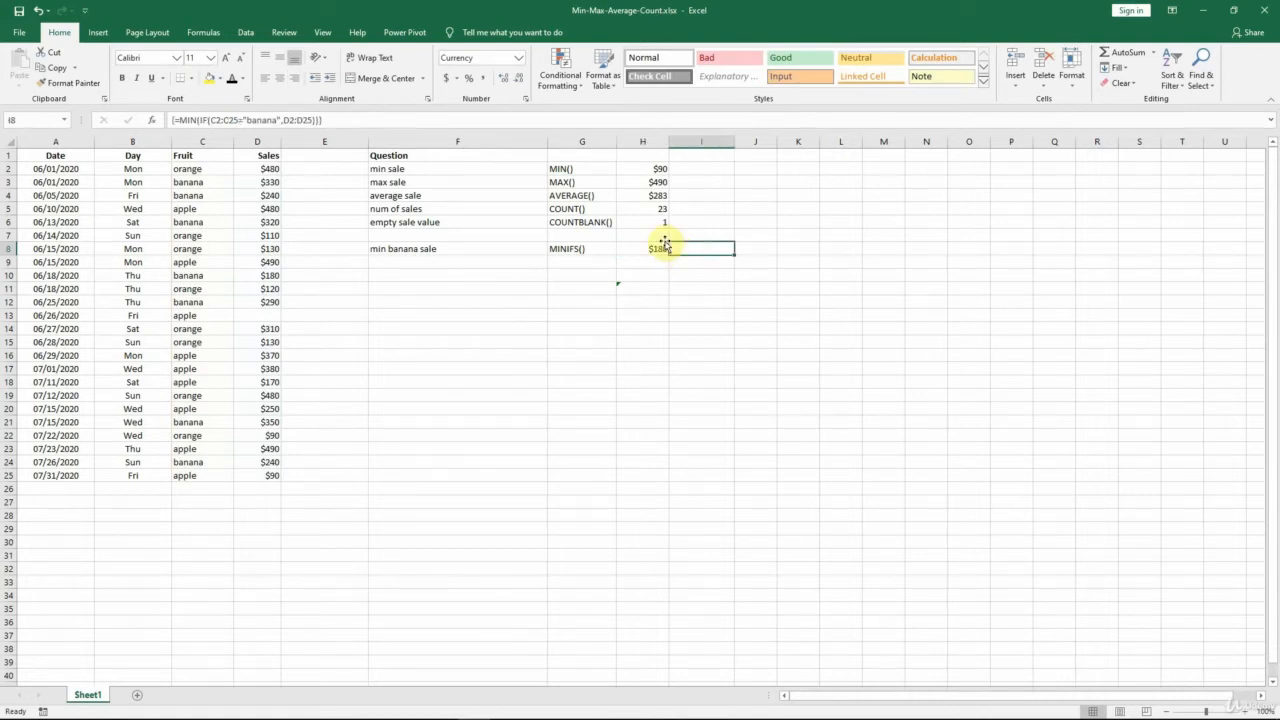
pyautogui.click(232, 79)
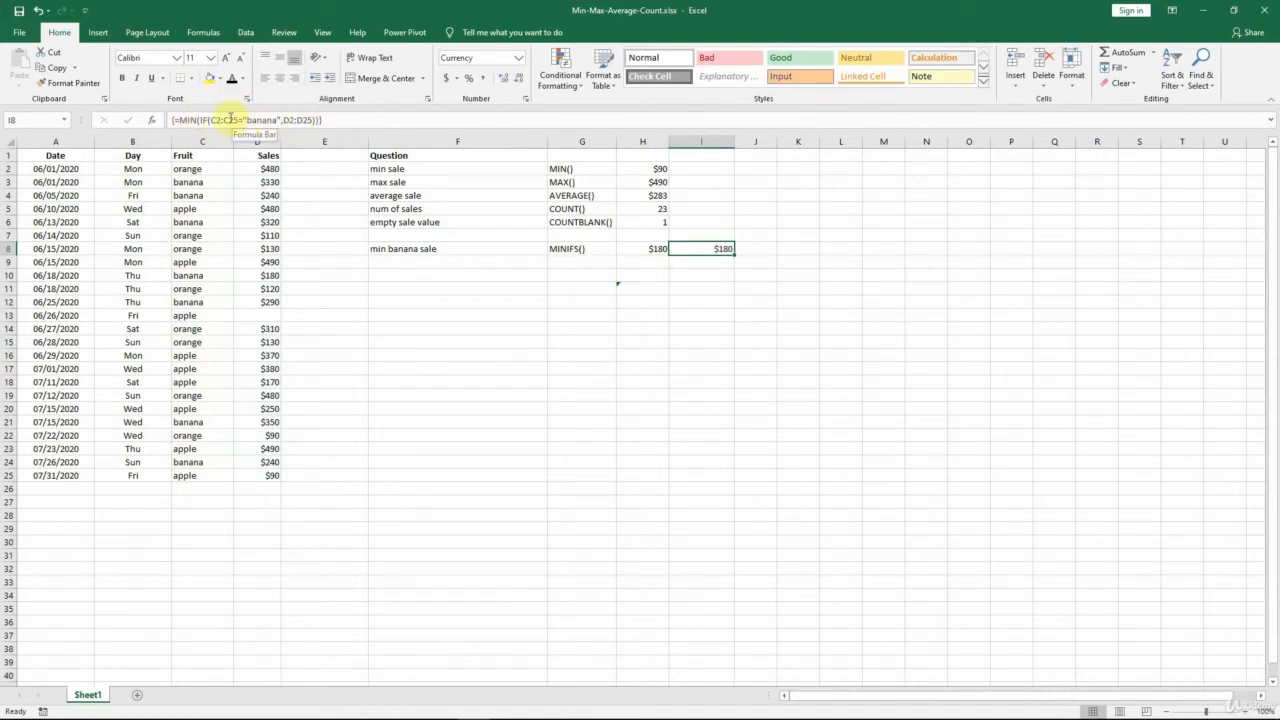
pyautogui.click(195, 120)
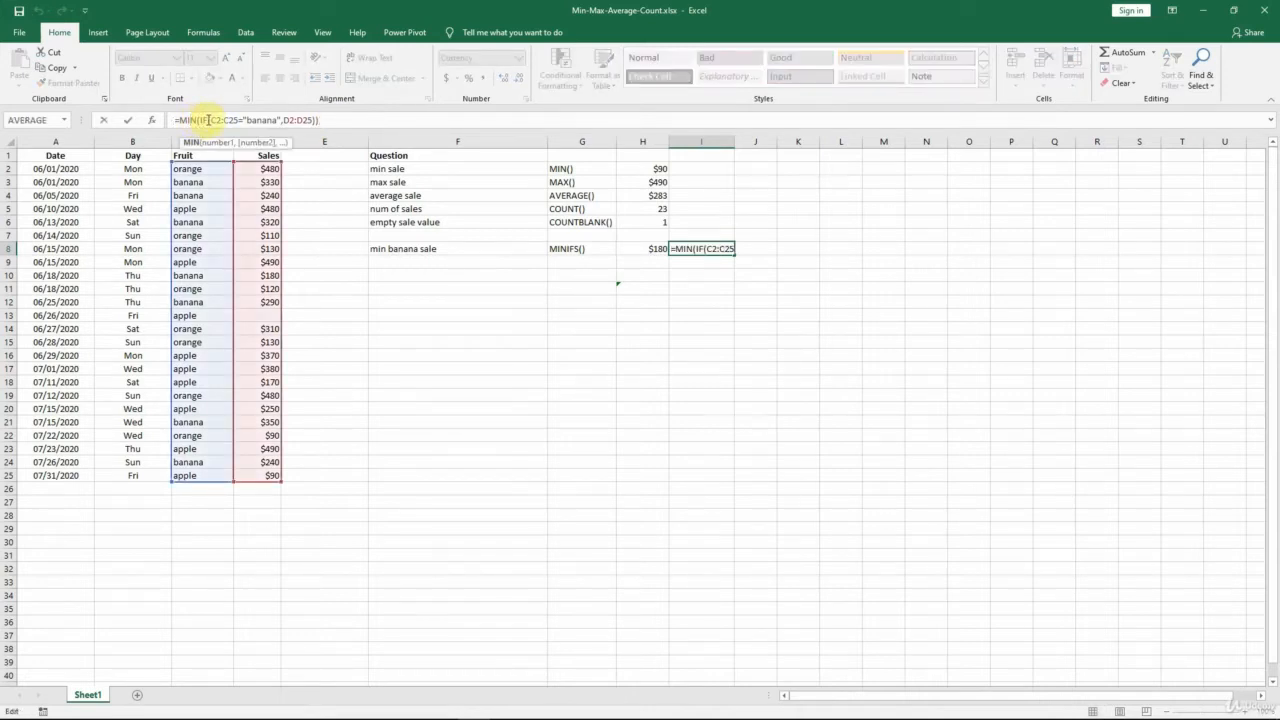
pyautogui.click(208, 120)
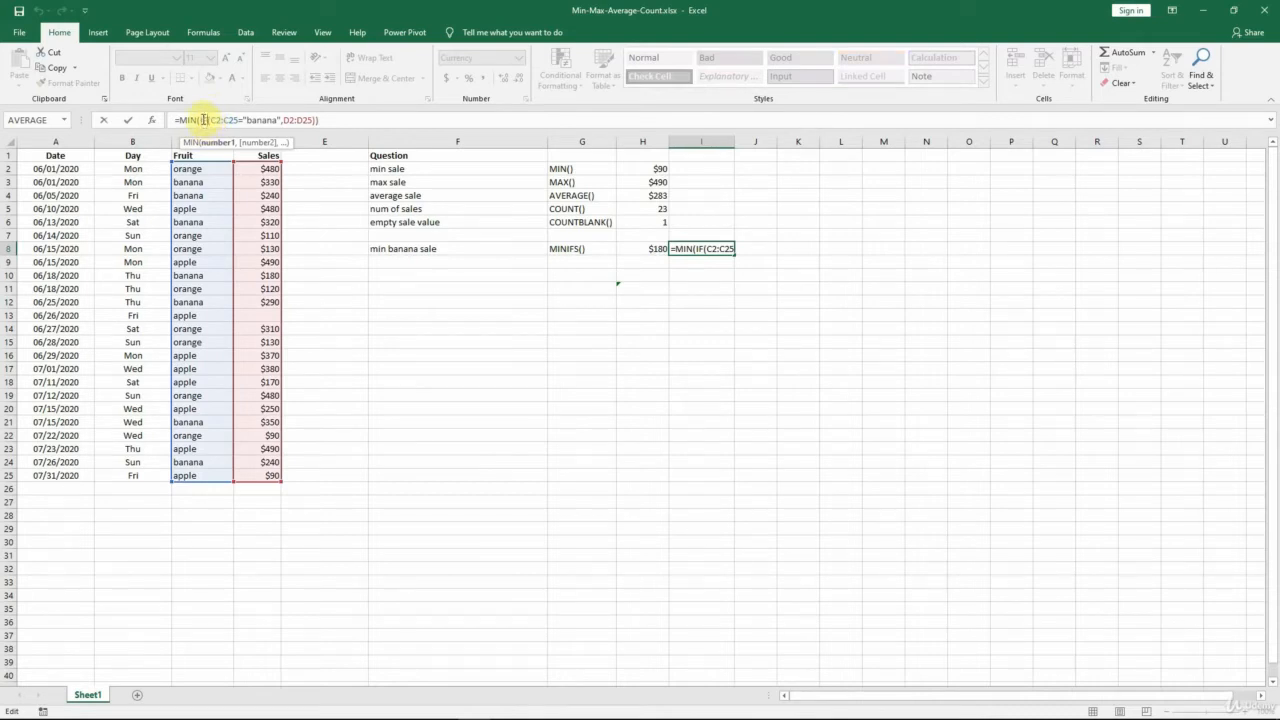
pyautogui.moveTo(199, 120); pyautogui.dragTo(325, 130)
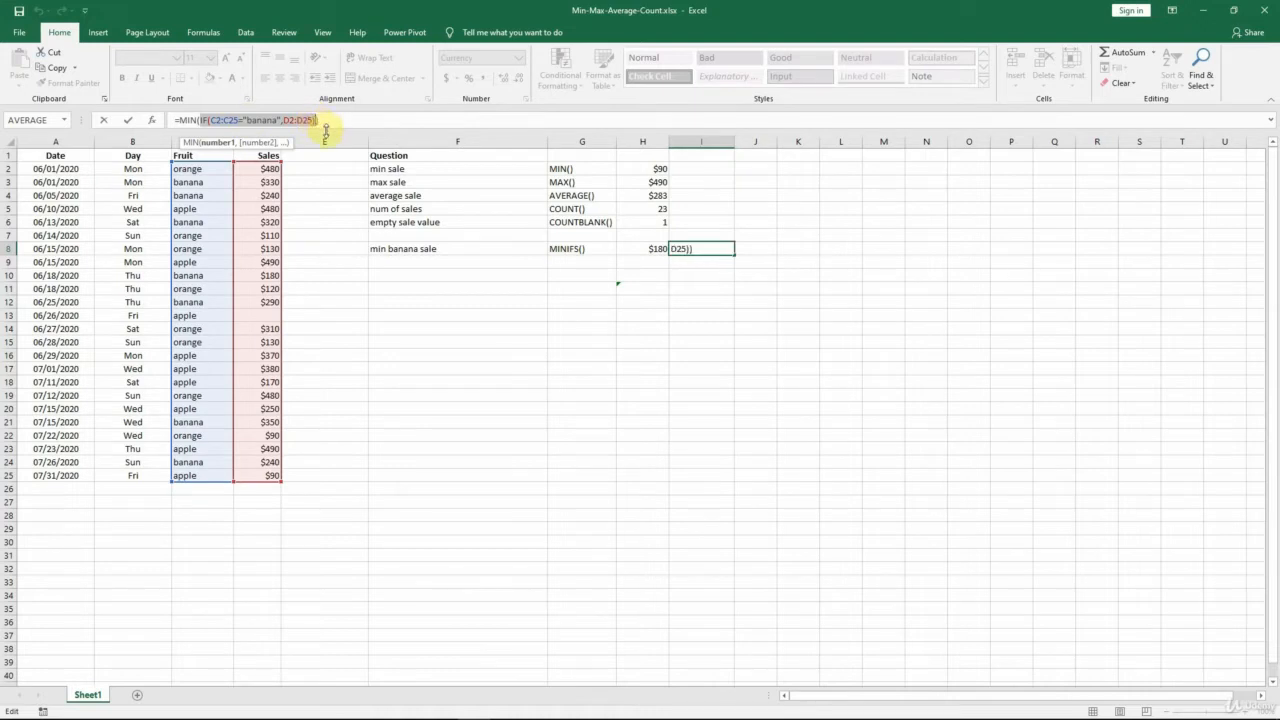
pyautogui.click(239, 120)
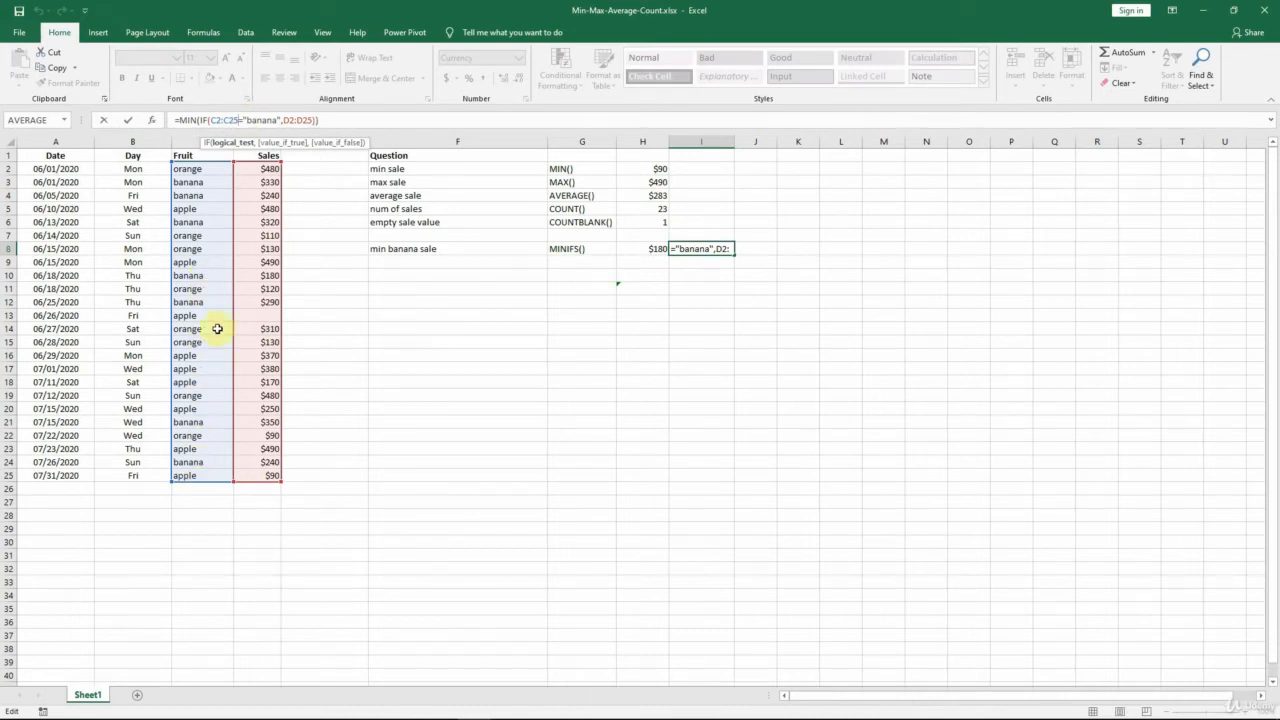
pyautogui.doubleClick(251, 120)
pyautogui.doubleClick(301, 120)
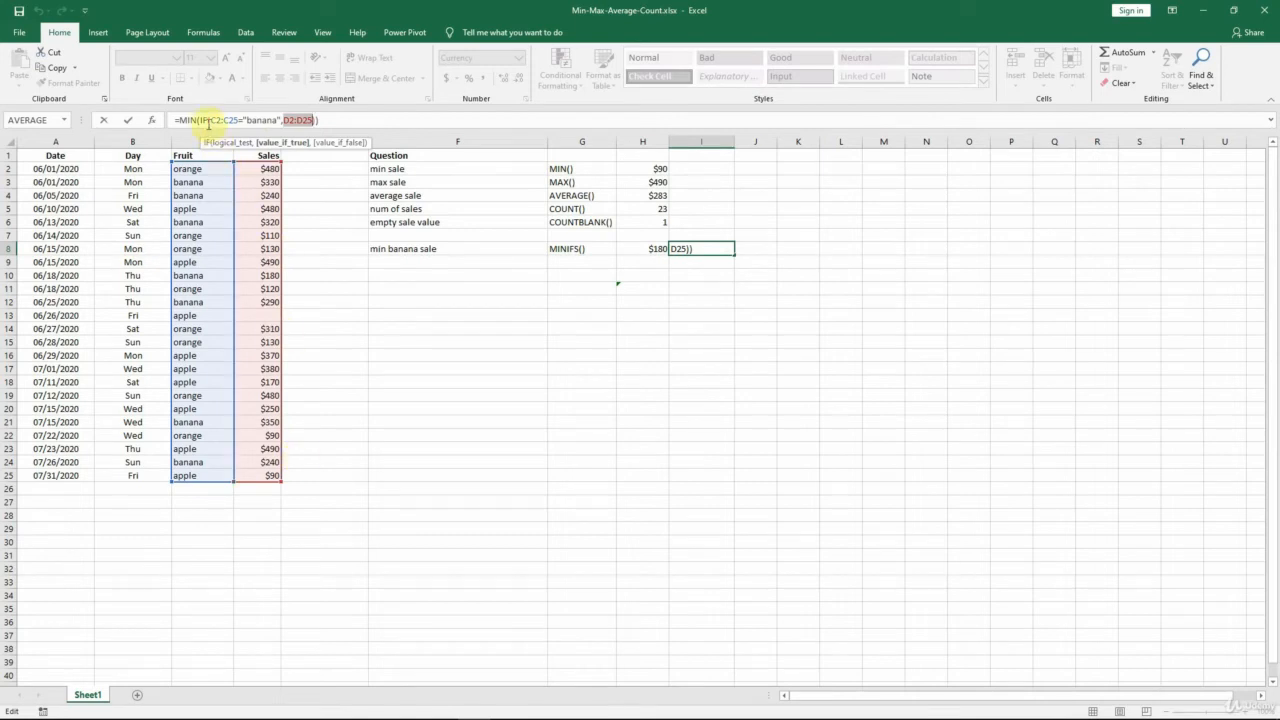
pyautogui.moveTo(201, 120); pyautogui.dragTo(317, 120)
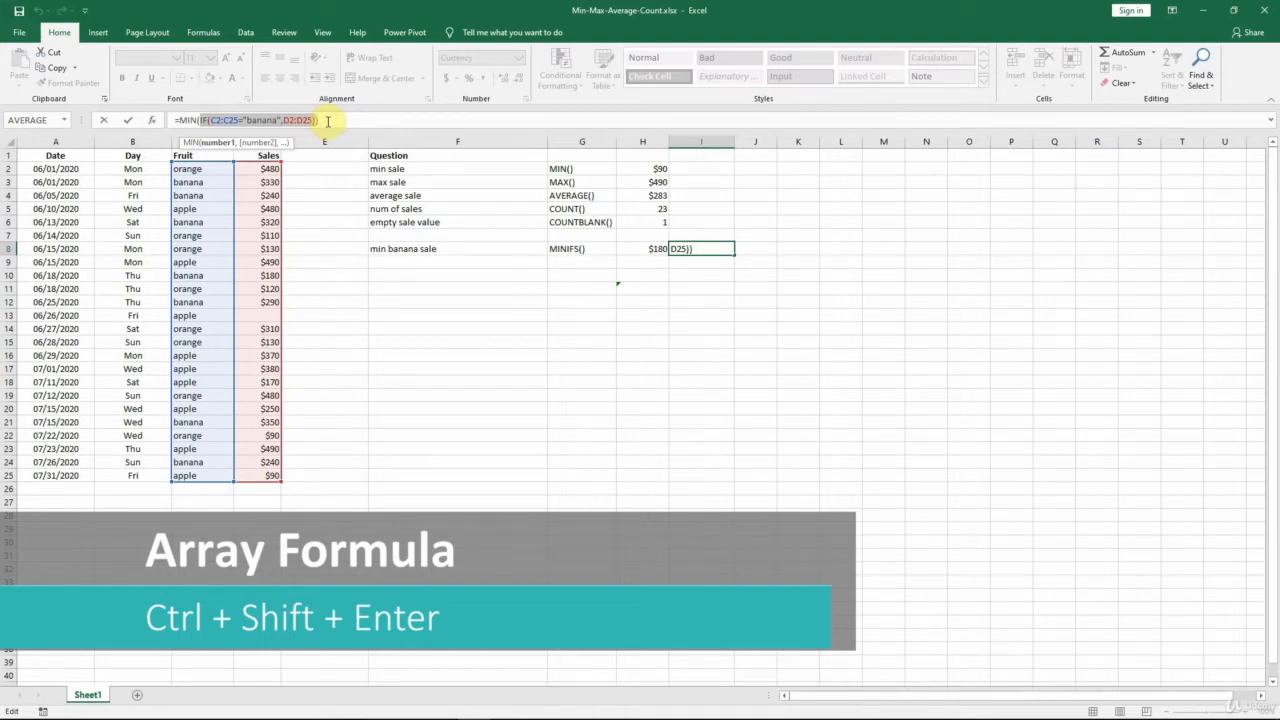
pyautogui.hotkey('ctrl', 'shift', 'Return')
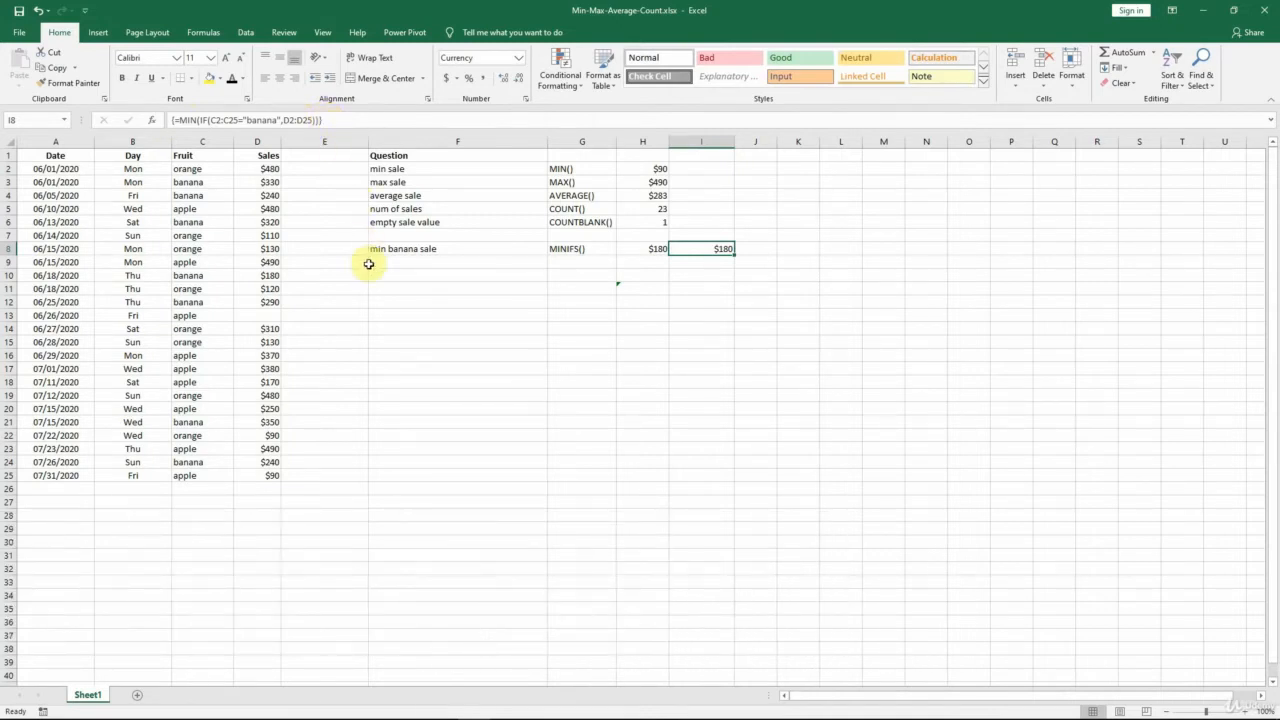
# Apply the Automatic font colour to the max orange sale in June row, cells F9, G9 and H9.
pyautogui.click(405, 262)
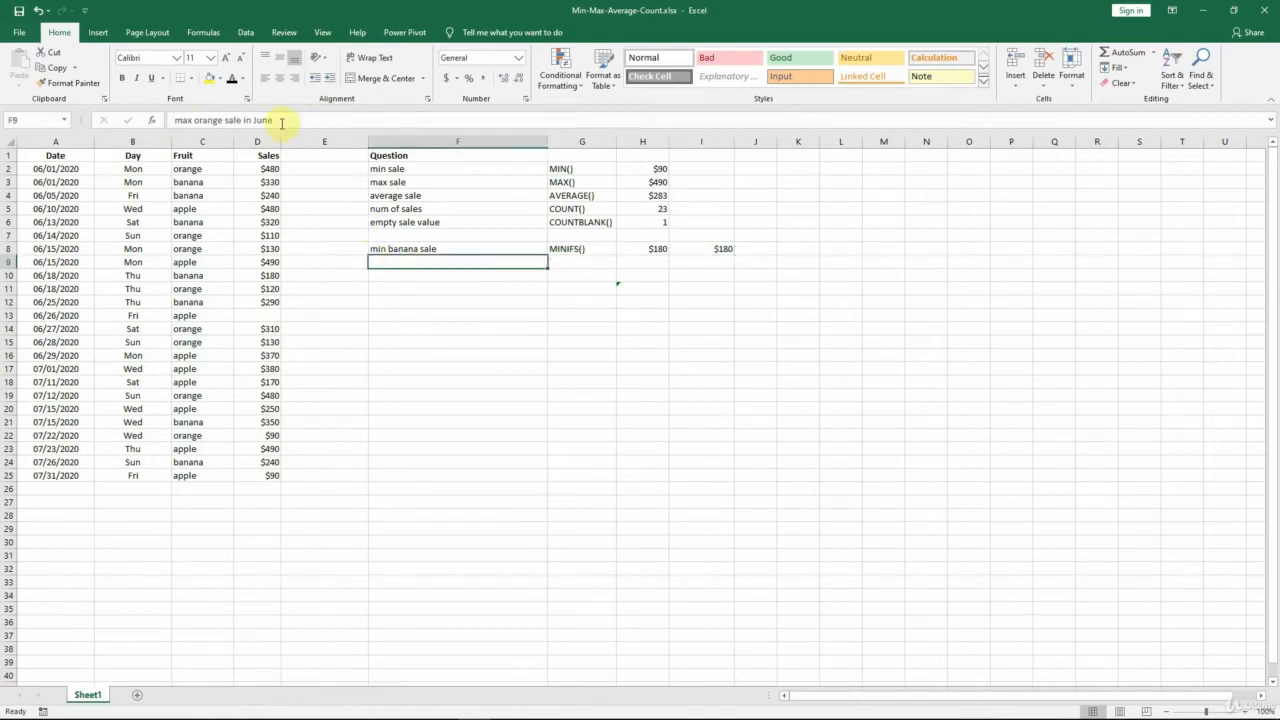
pyautogui.click(233, 80)
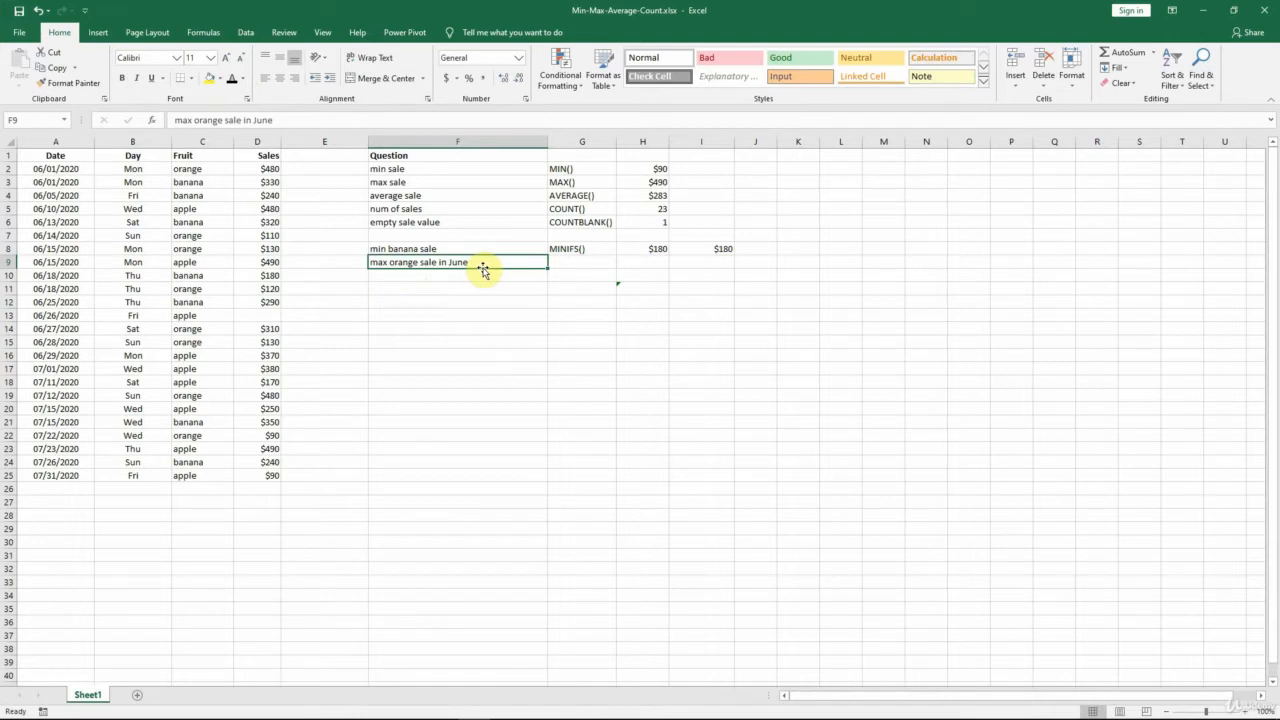
pyautogui.press('Right')
pyautogui.click(236, 81)
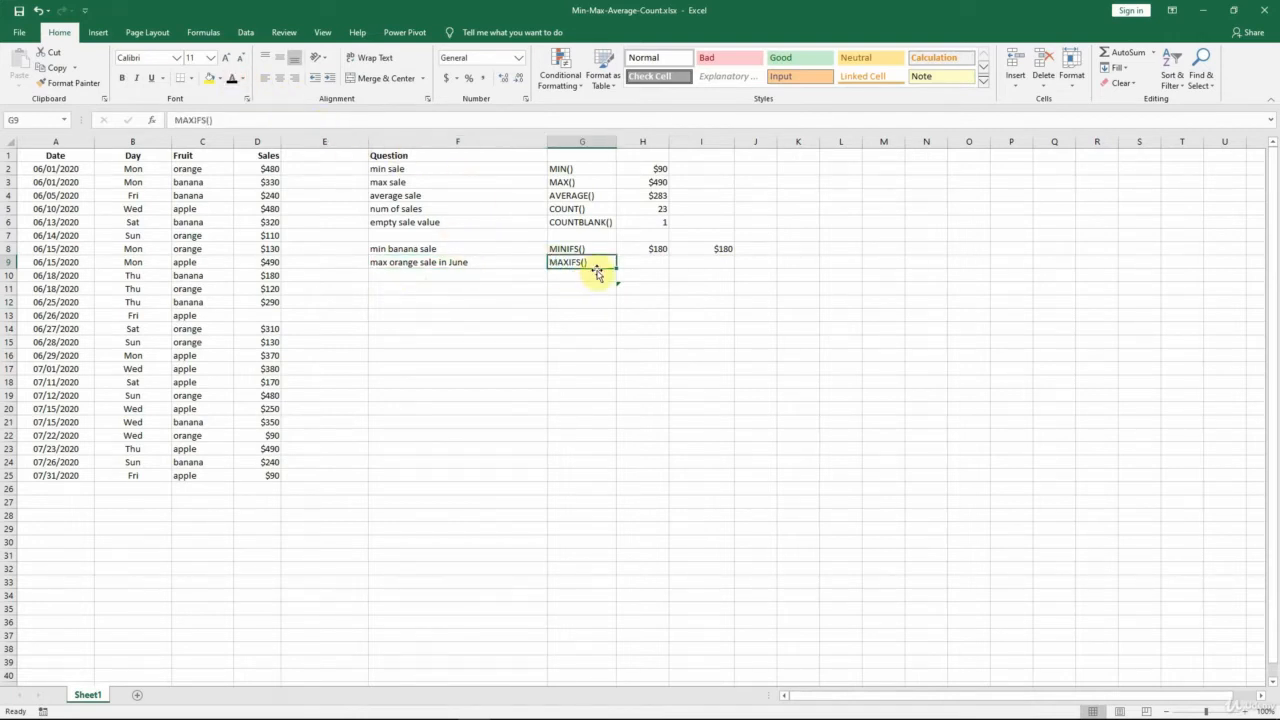
pyautogui.press('Right')
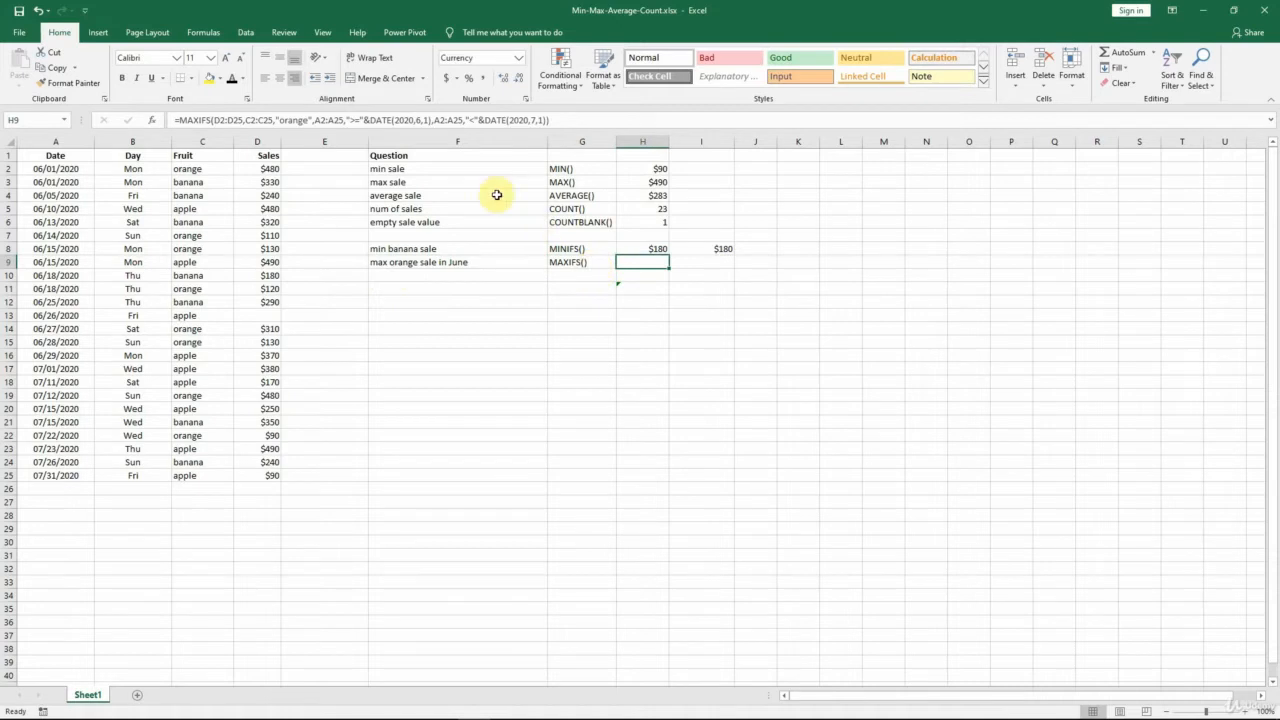
pyautogui.click(233, 82)
# Examine the MAXIFS formula in H9 argument by argument: maximum range, "orange" criterion, and the two June date criteria.
pyautogui.click(215, 121)
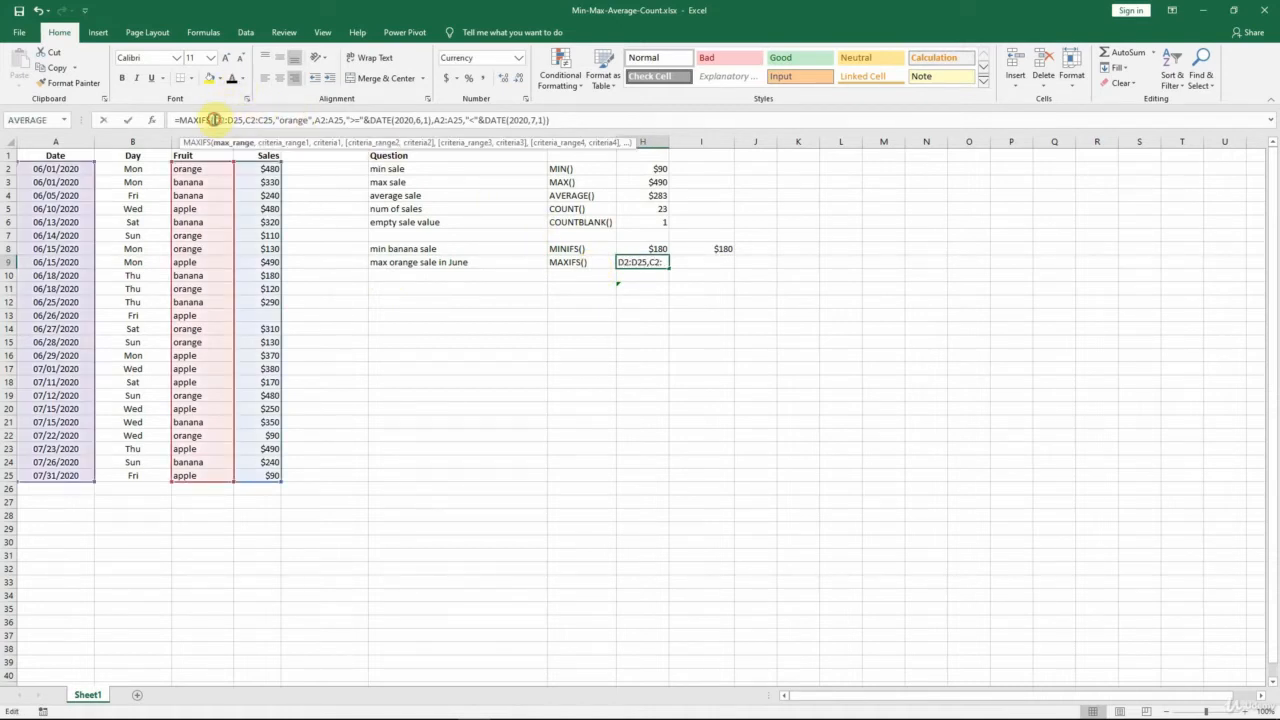
pyautogui.moveTo(213, 120); pyautogui.dragTo(244, 119)
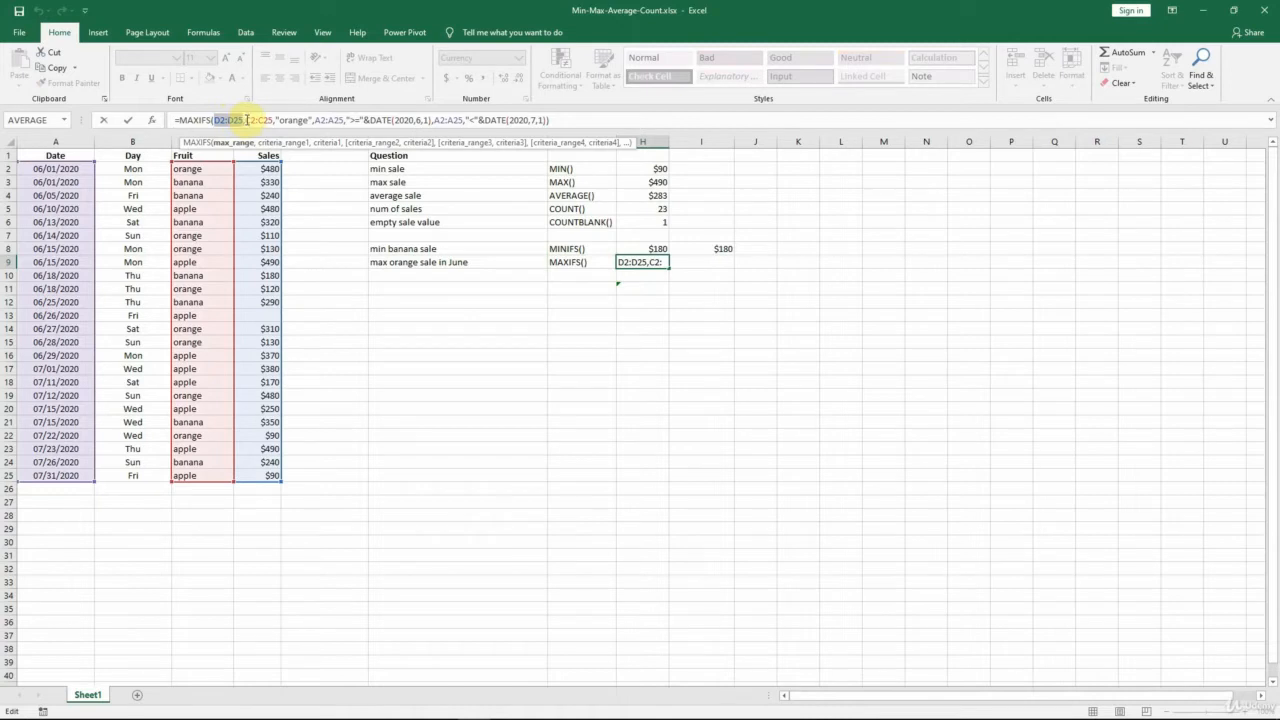
pyautogui.moveTo(247, 119); pyautogui.dragTo(316, 121)
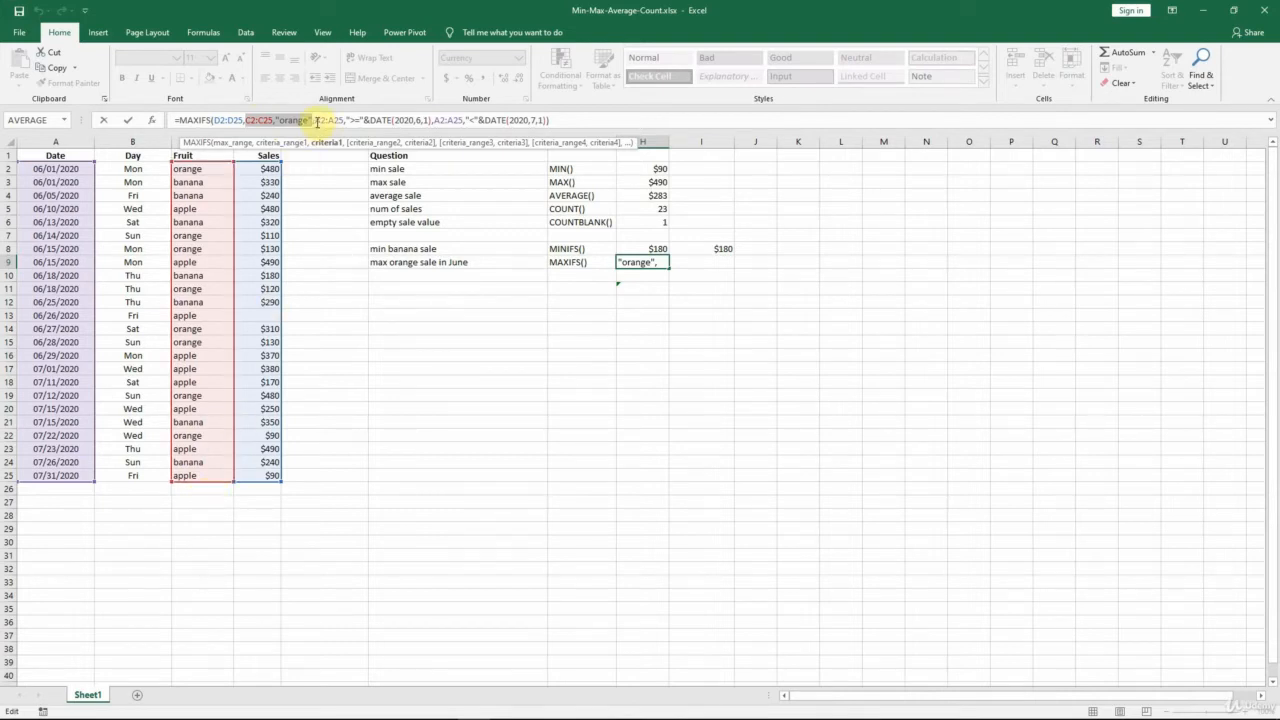
pyautogui.moveTo(316, 120); pyautogui.dragTo(549, 120)
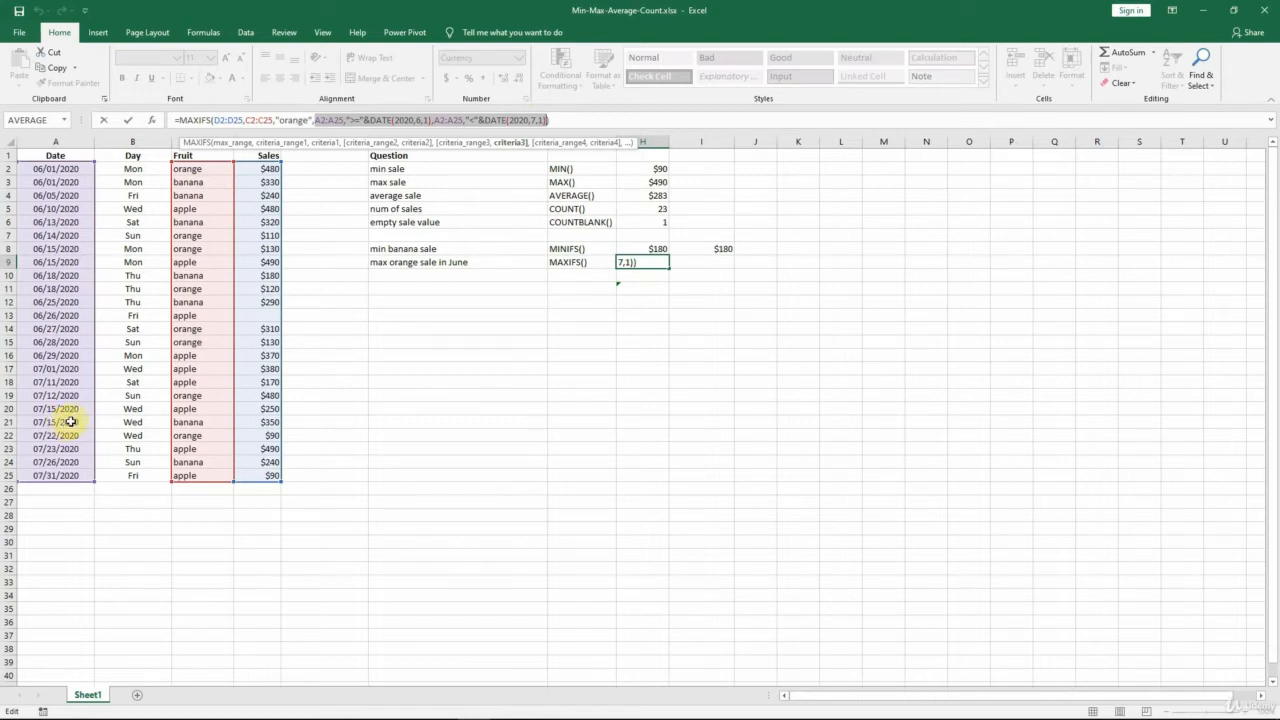
pyautogui.click(342, 119)
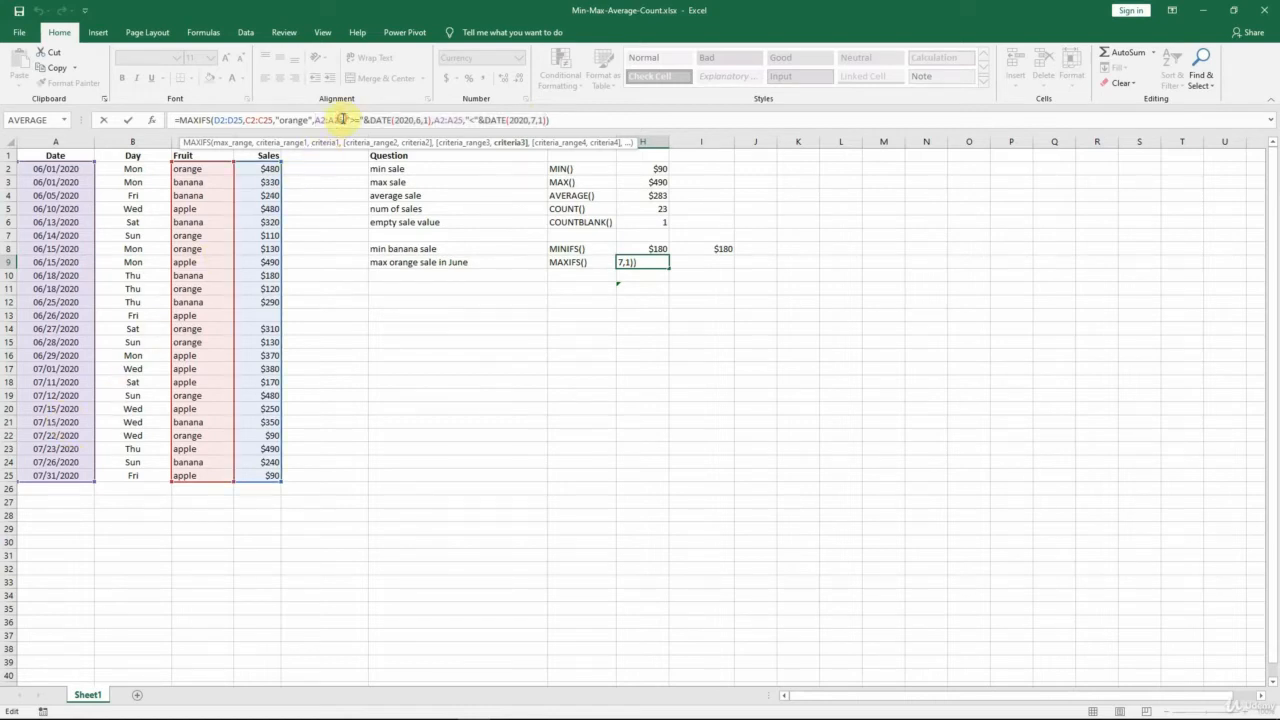
pyautogui.moveTo(346, 119); pyautogui.dragTo(431, 119)
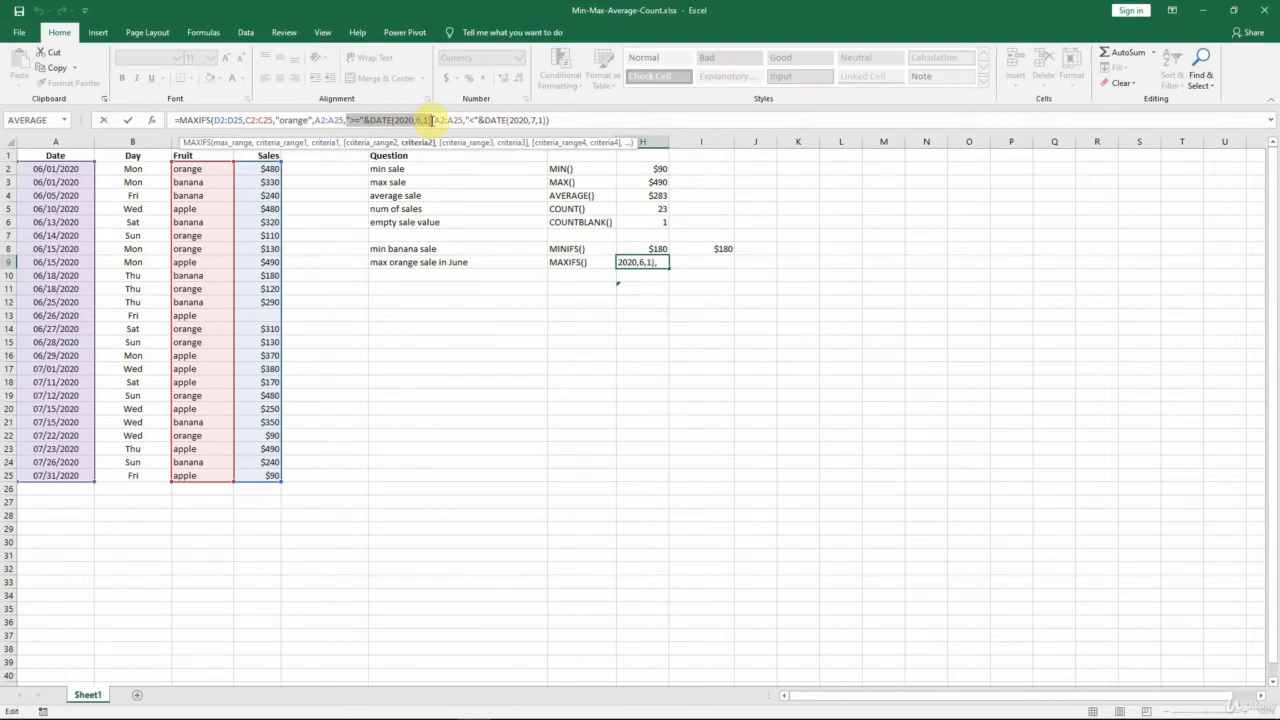
pyautogui.moveTo(431, 119); pyautogui.dragTo(548, 119)
pyautogui.click(466, 119)
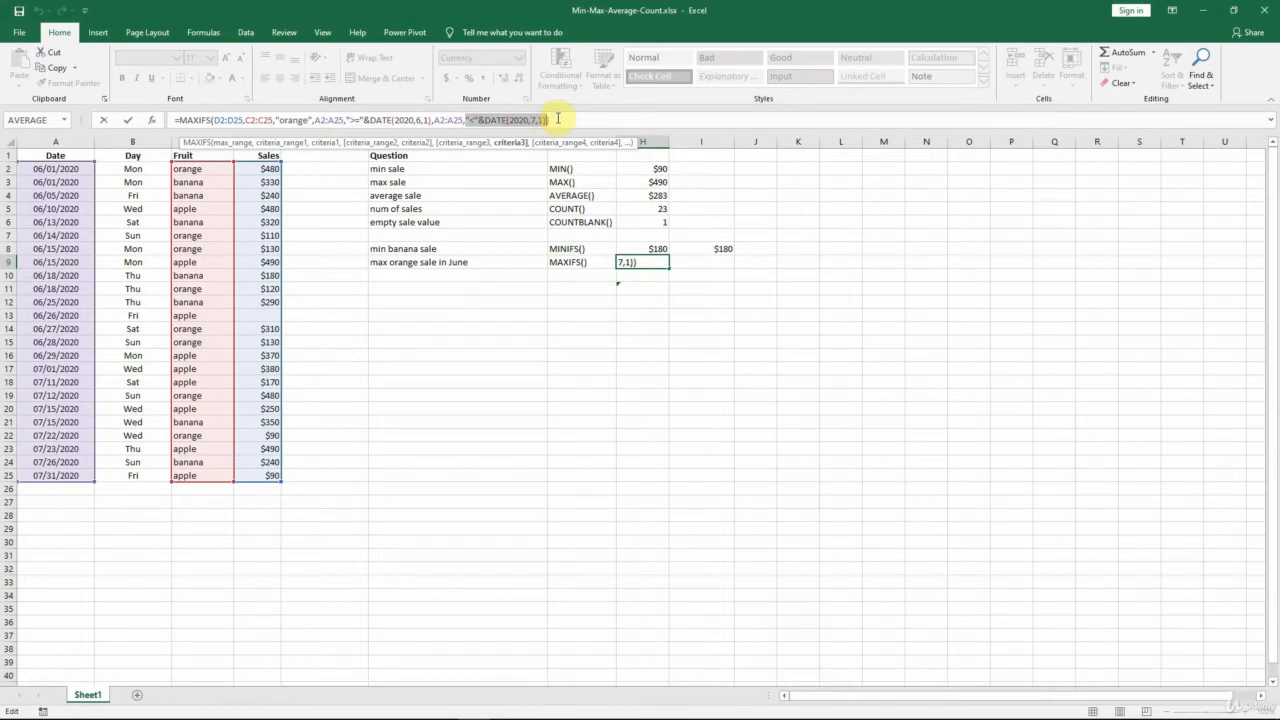
pyautogui.hotkey('ctrl', 'Return')
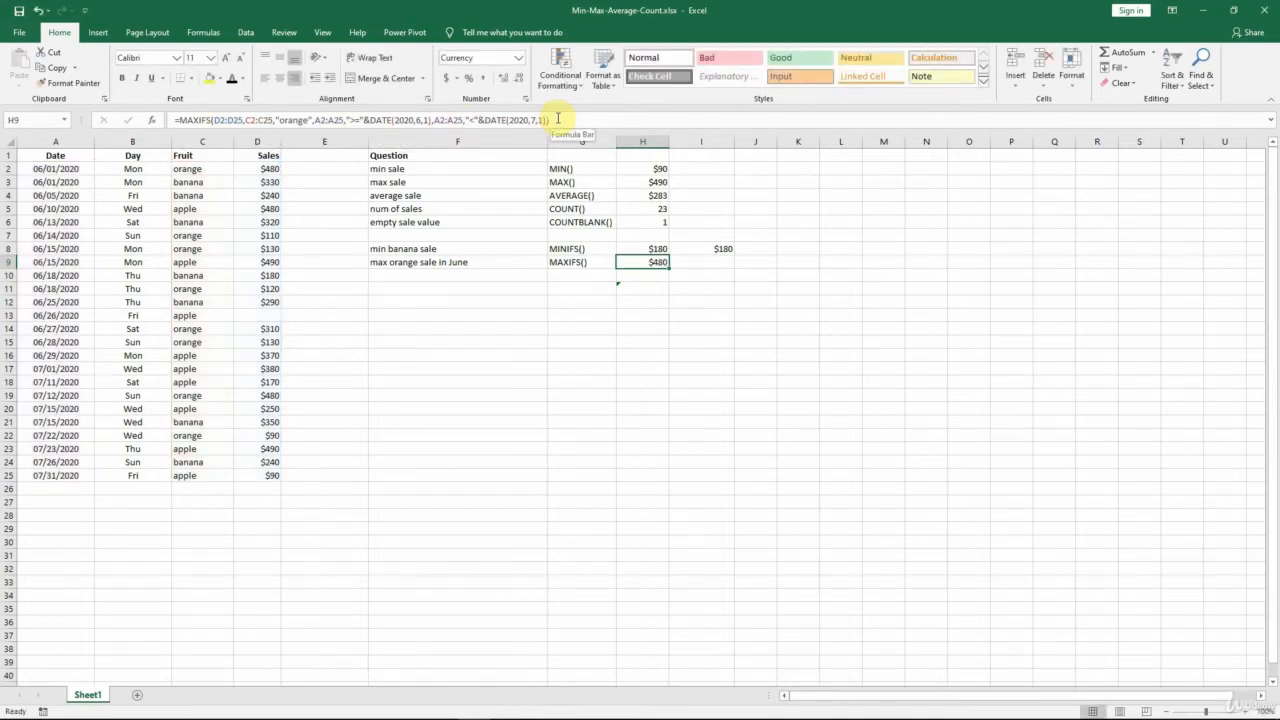
# Apply the Automatic font colour to I9 and enlarge the formula bar to show its whole multi-line formula.
pyautogui.press('Right')
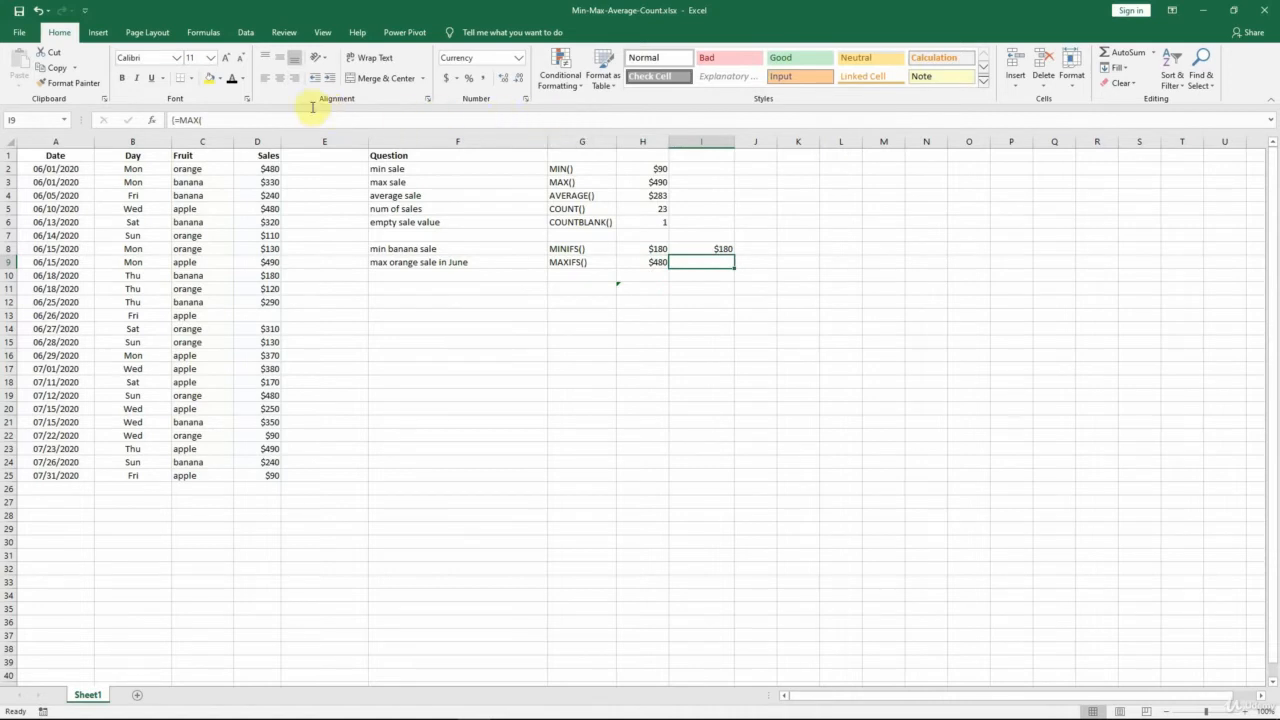
pyautogui.click(228, 80)
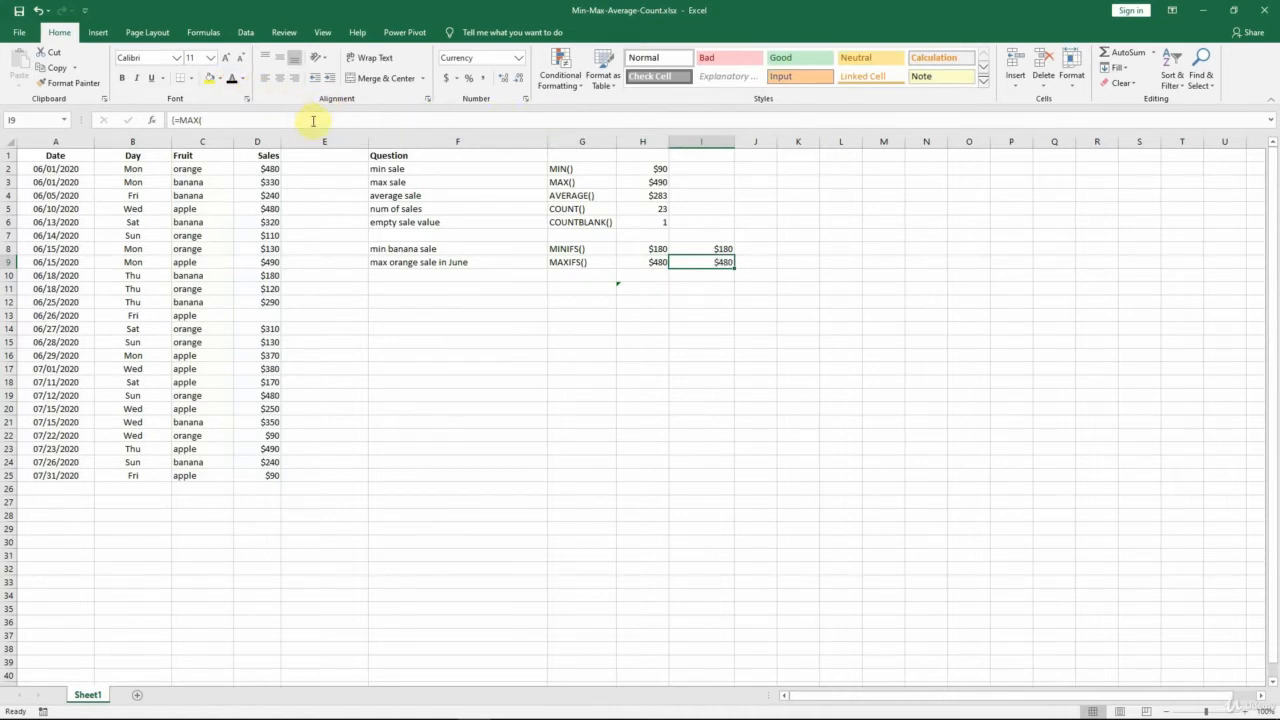
pyautogui.moveTo(315, 129); pyautogui.dragTo(314, 257)
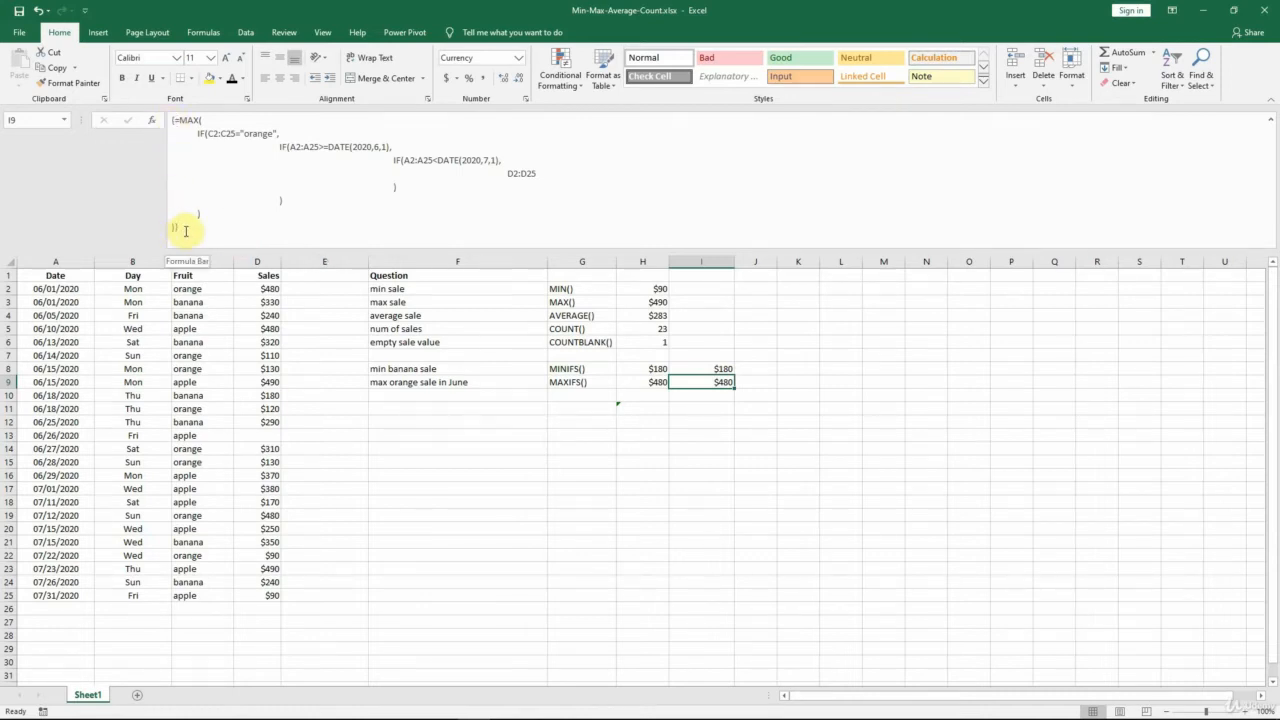
# Examine the nested IF tests in I9: fruit equal to "orange", date from DATE(2020,6,1), and date before DATE(2020,7,1).
pyautogui.click(197, 120)
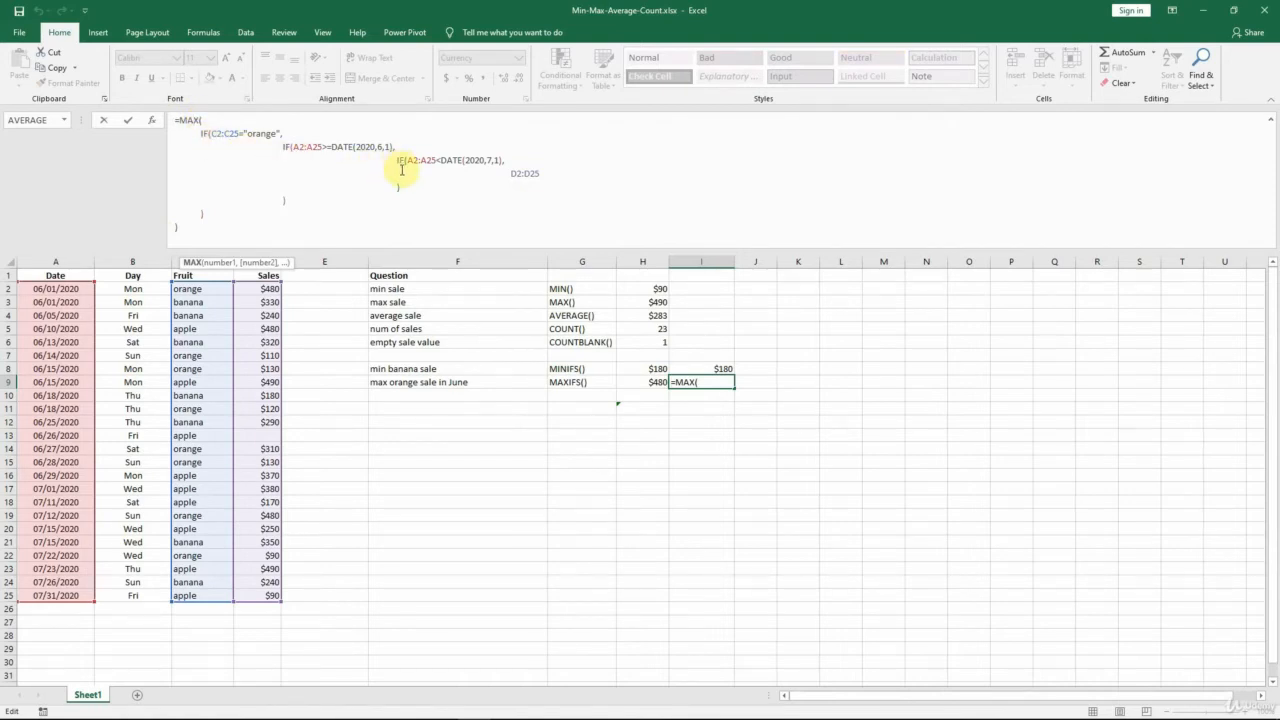
pyautogui.click(211, 133)
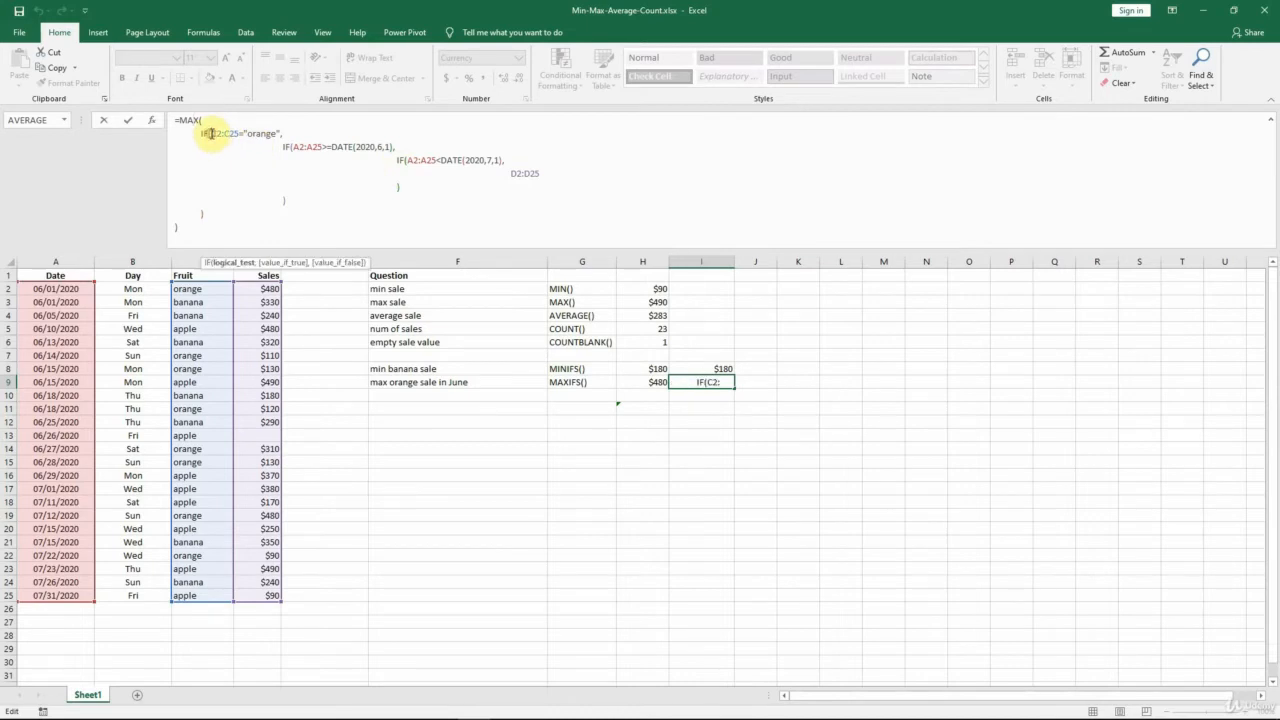
pyautogui.moveTo(211, 133); pyautogui.dragTo(236, 133)
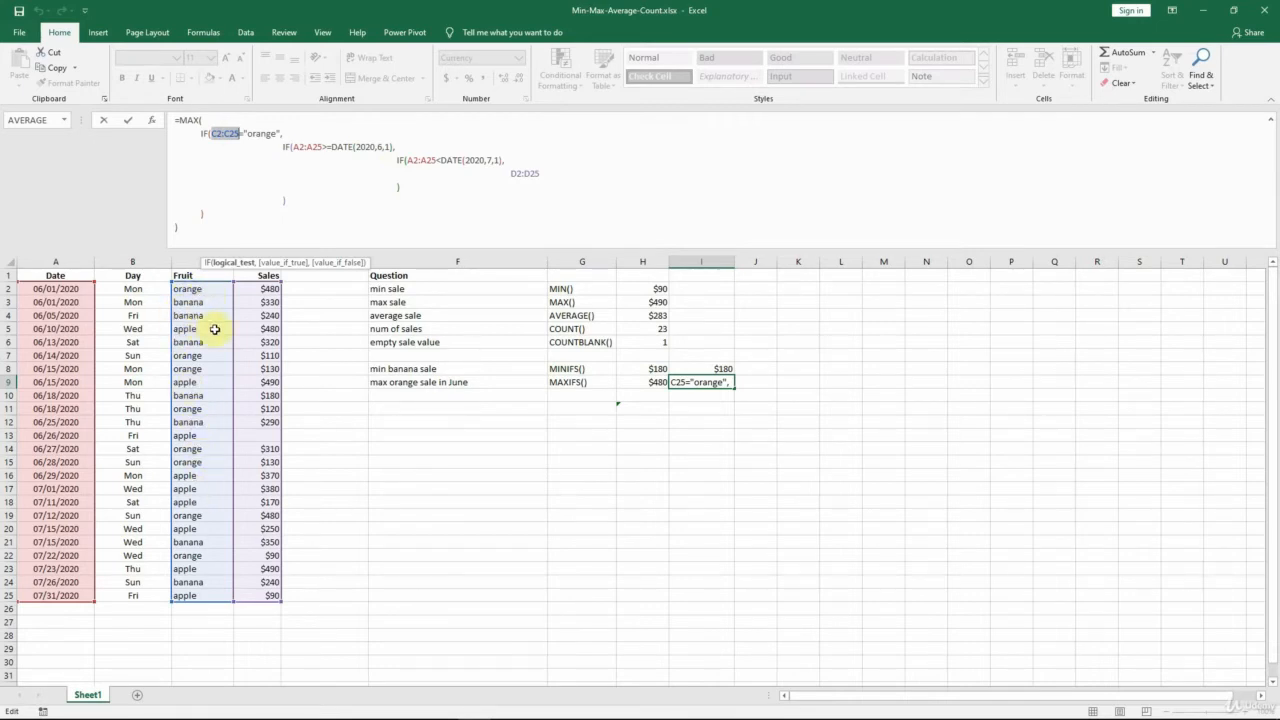
pyautogui.doubleClick(260, 133)
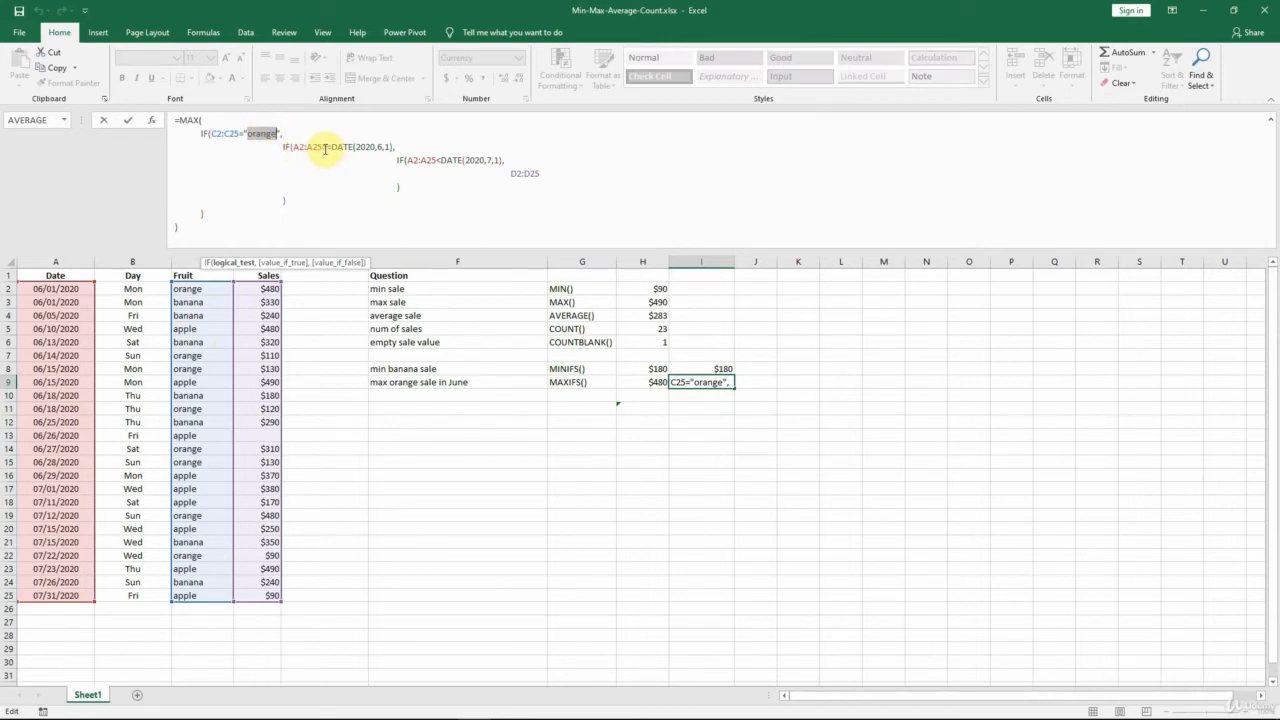
pyautogui.click(323, 147)
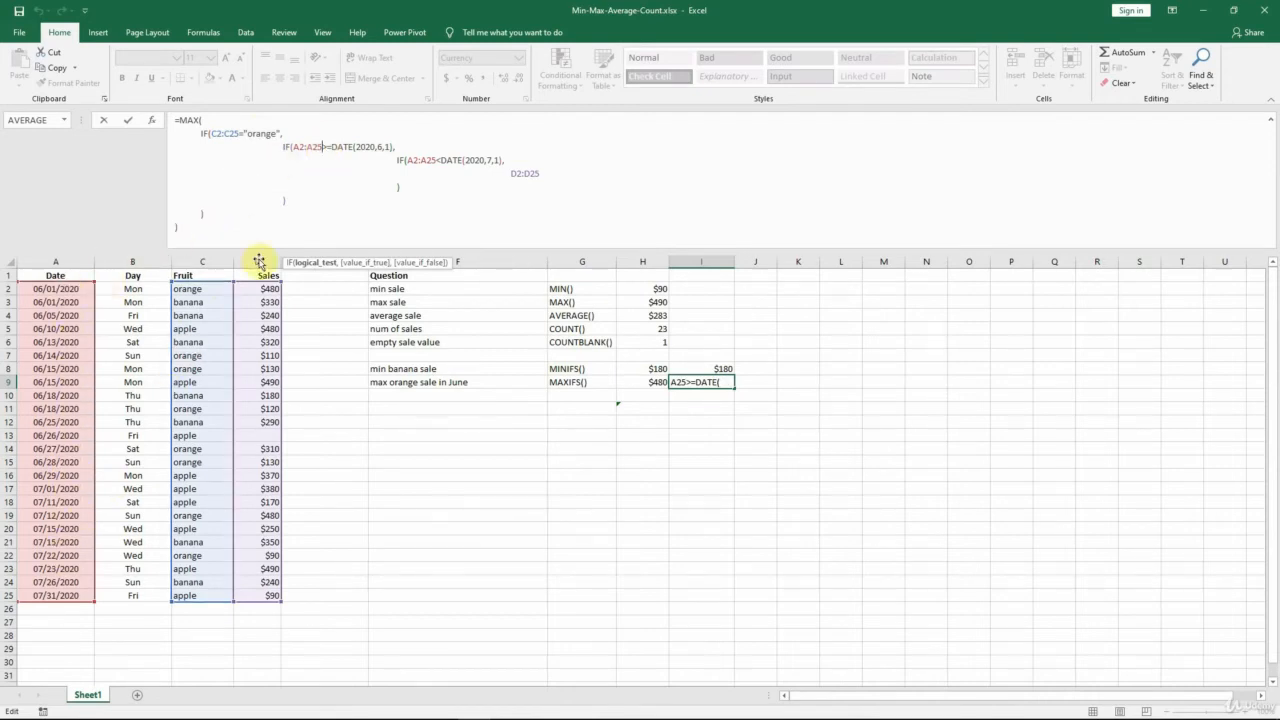
pyautogui.click(405, 160)
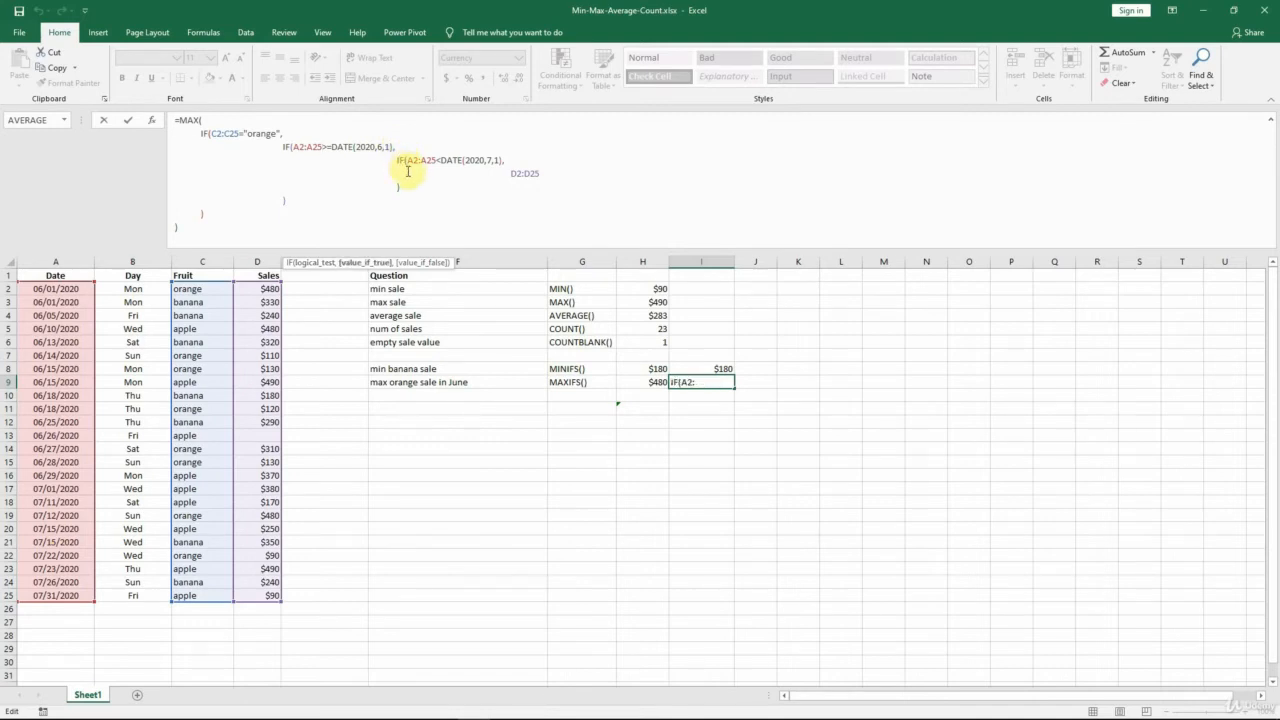
pyautogui.moveTo(406, 160); pyautogui.dragTo(500, 161)
pyautogui.moveTo(505, 160); pyautogui.dragTo(499, 168)
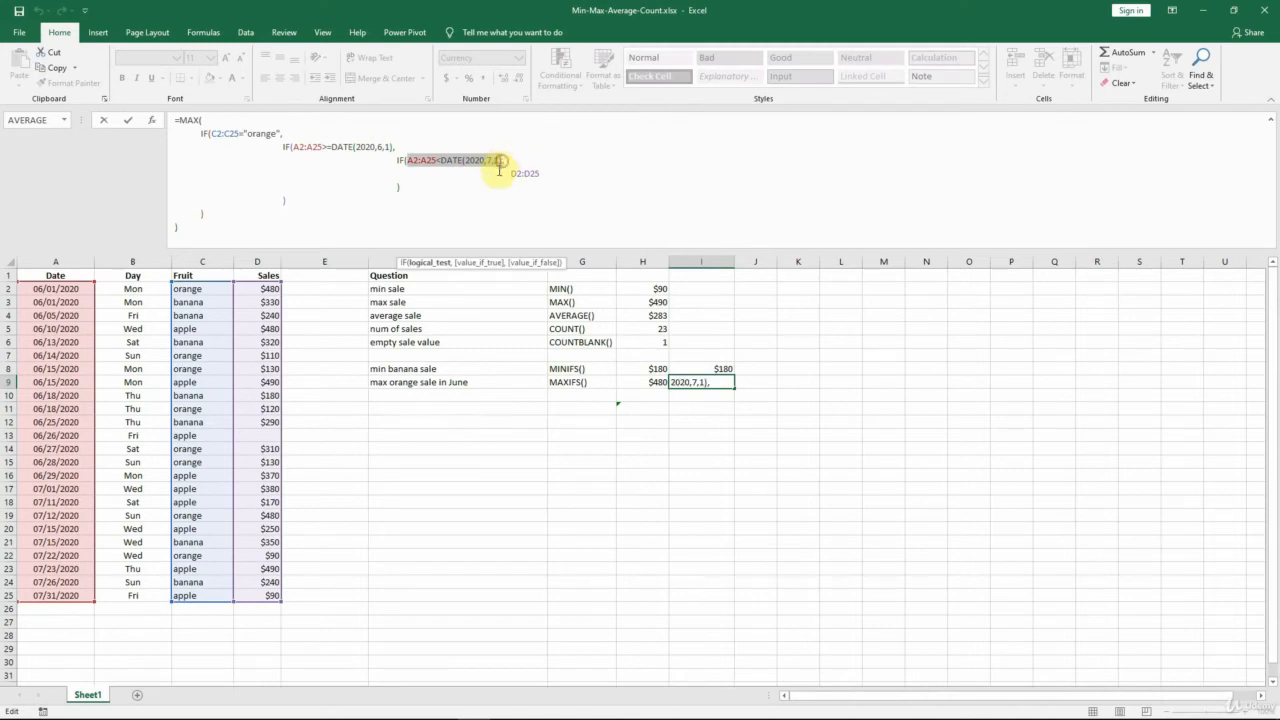
# Examine the combined IF conditions, the D2:D25 result range and the outer MAX in I9, and re-enter it as an array formula.
pyautogui.click(199, 131)
pyautogui.moveTo(199, 131); pyautogui.dragTo(502, 157)
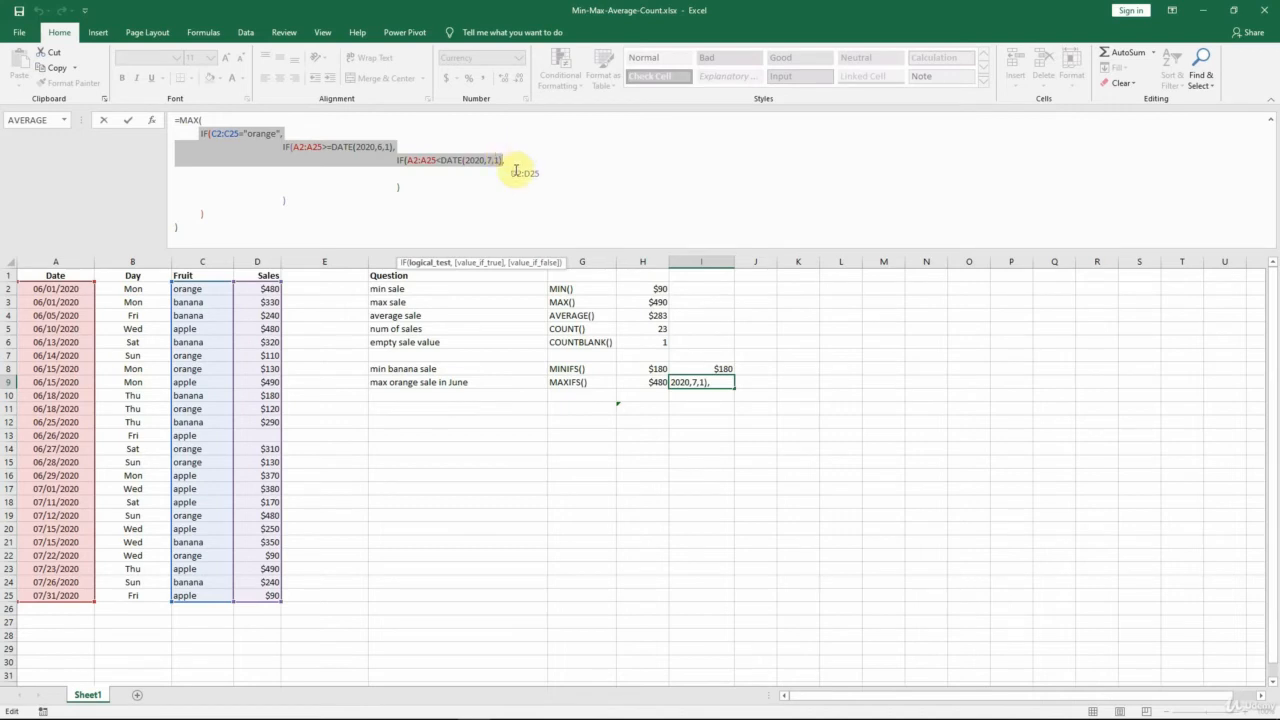
pyautogui.click(511, 173)
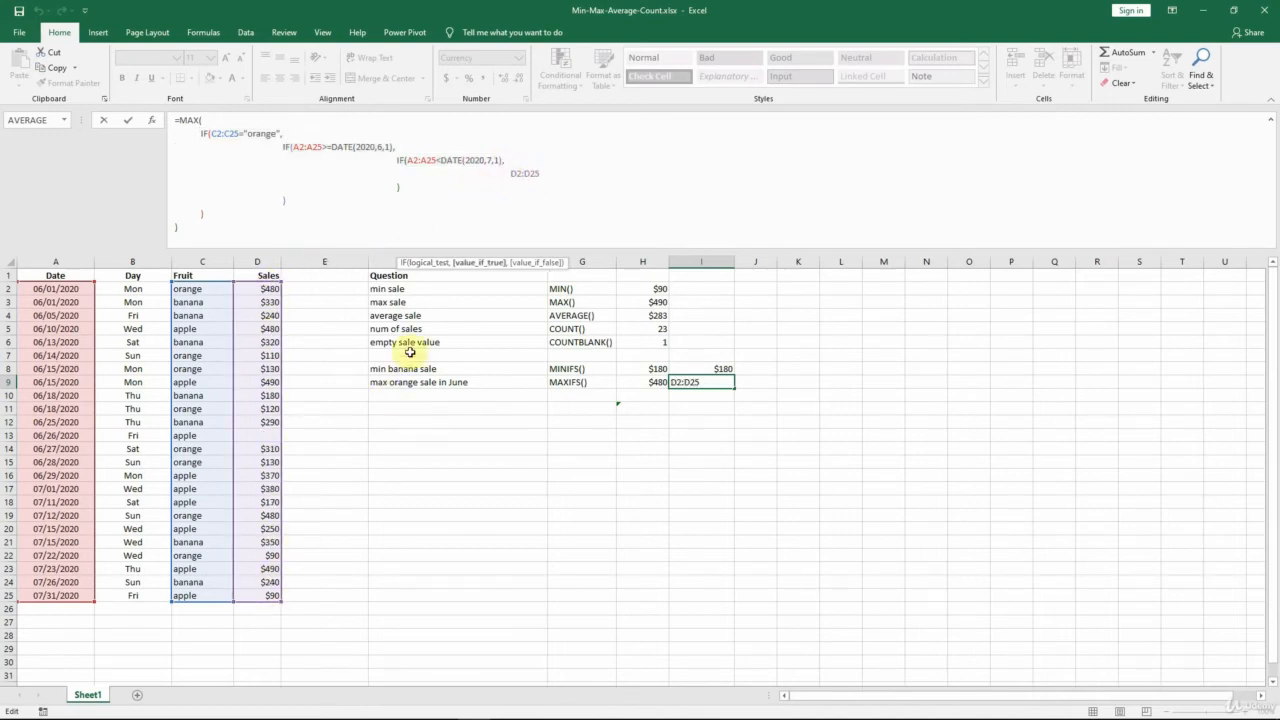
pyautogui.click(192, 120)
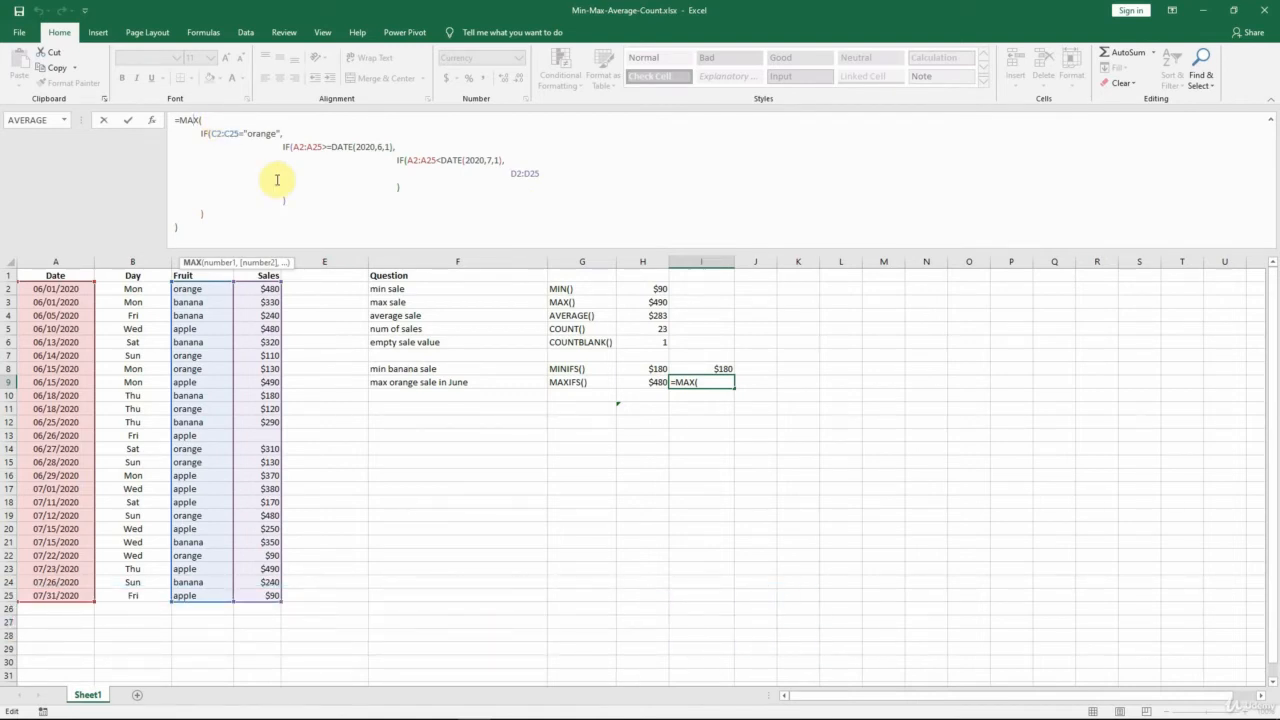
pyautogui.hotkey('ctrl', 'shift', 'Return')
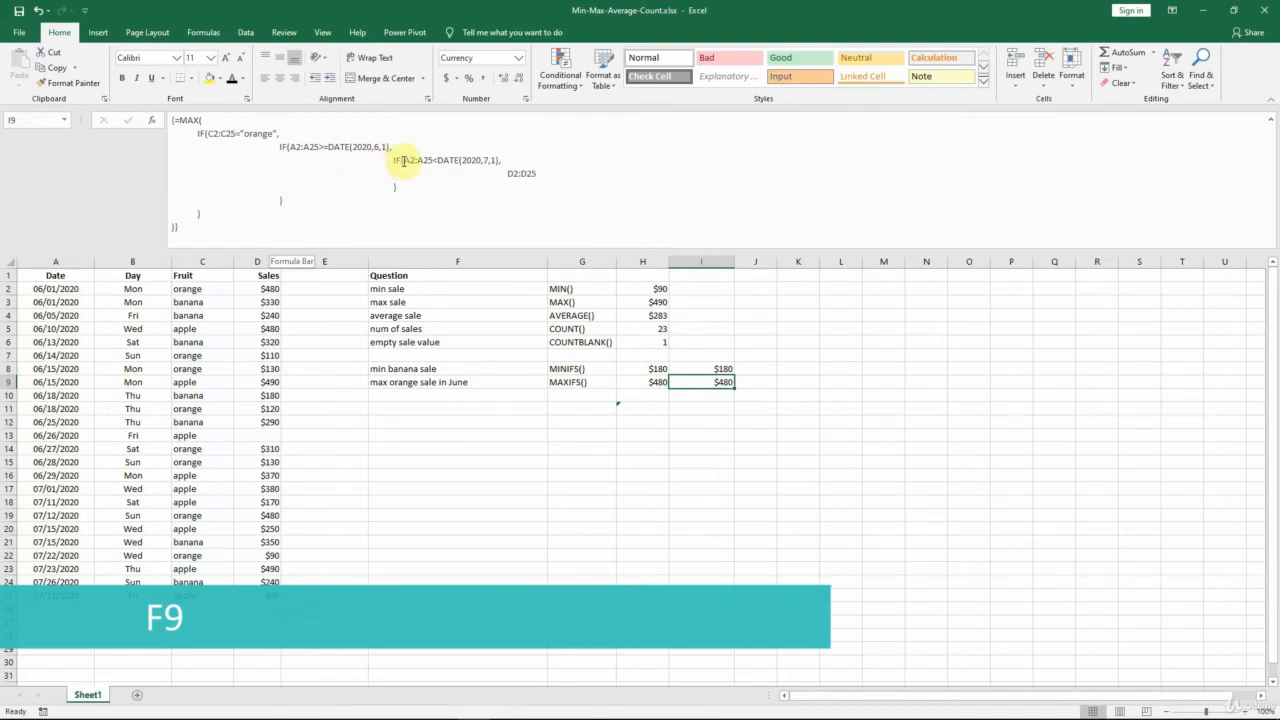
# Evaluate the A2:A25<DATE(2020,7,1) test inside I9's formula, examine its TRUE and FALSE values, and cancel the edit.
pyautogui.moveTo(405, 160); pyautogui.dragTo(506, 160)
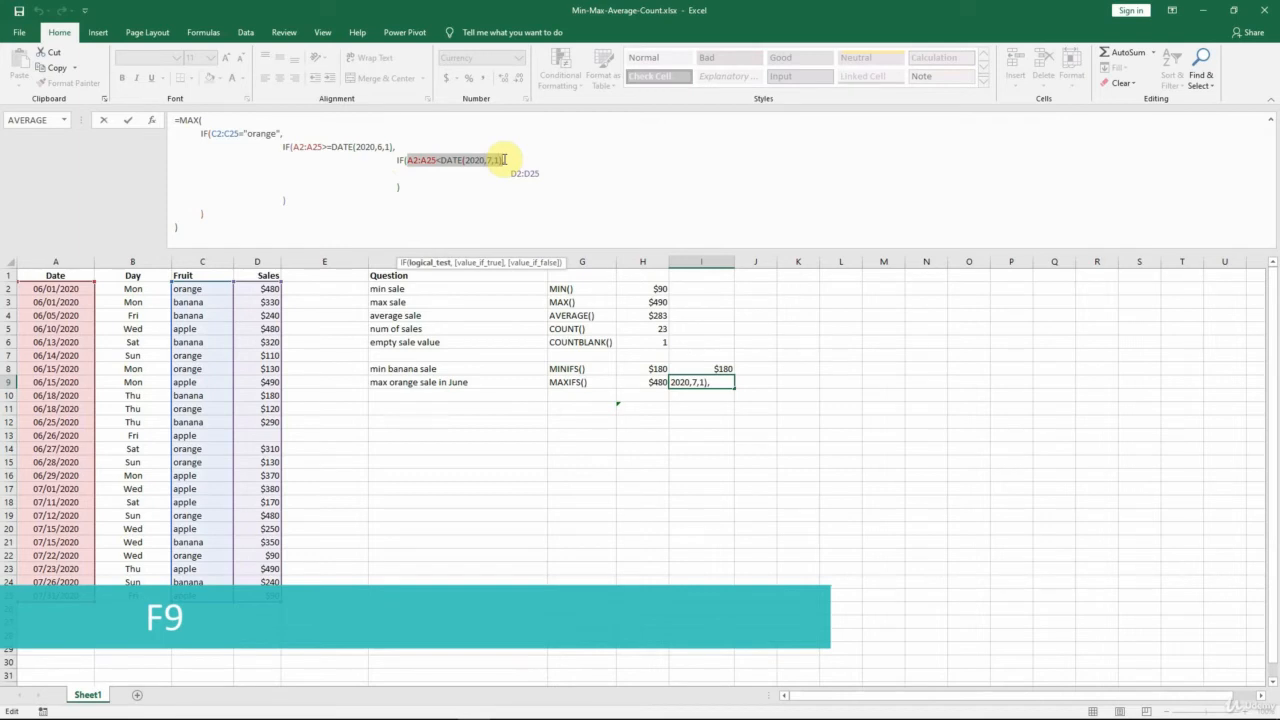
pyautogui.press('F9')
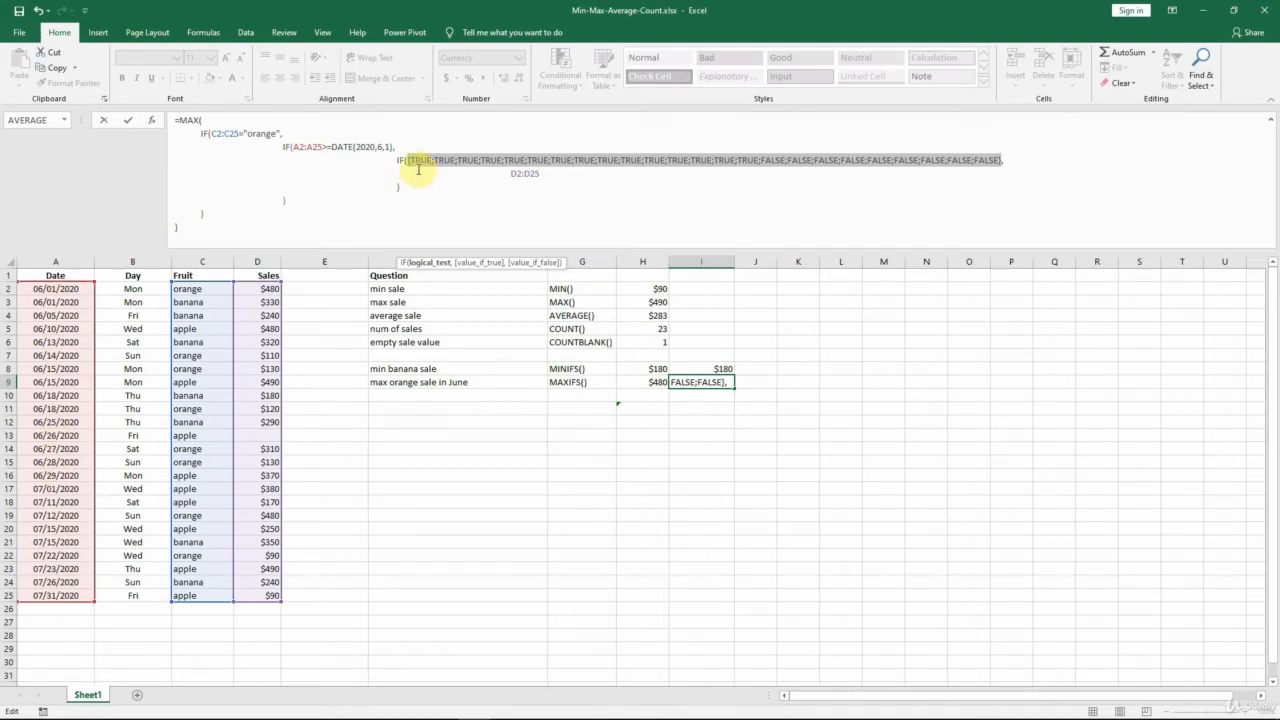
pyautogui.moveTo(410, 161); pyautogui.dragTo(759, 162)
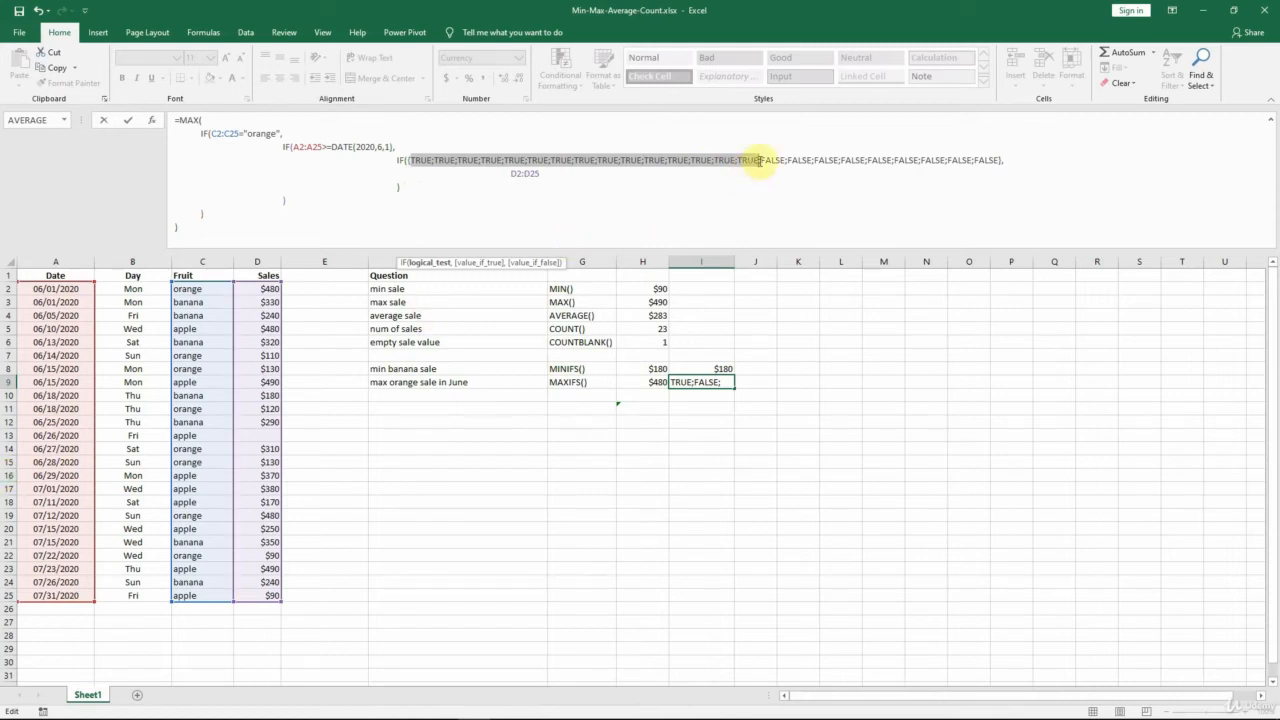
pyautogui.moveTo(761, 161); pyautogui.dragTo(997, 158)
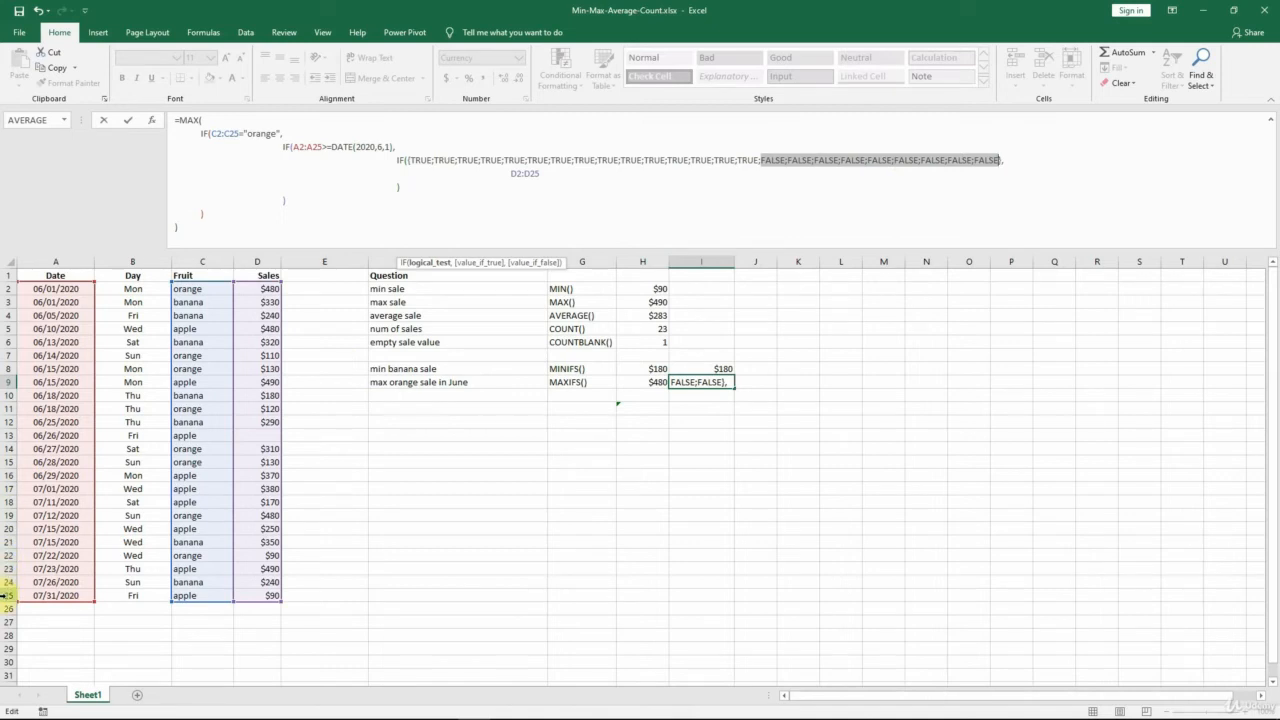
pyautogui.press('Escape')
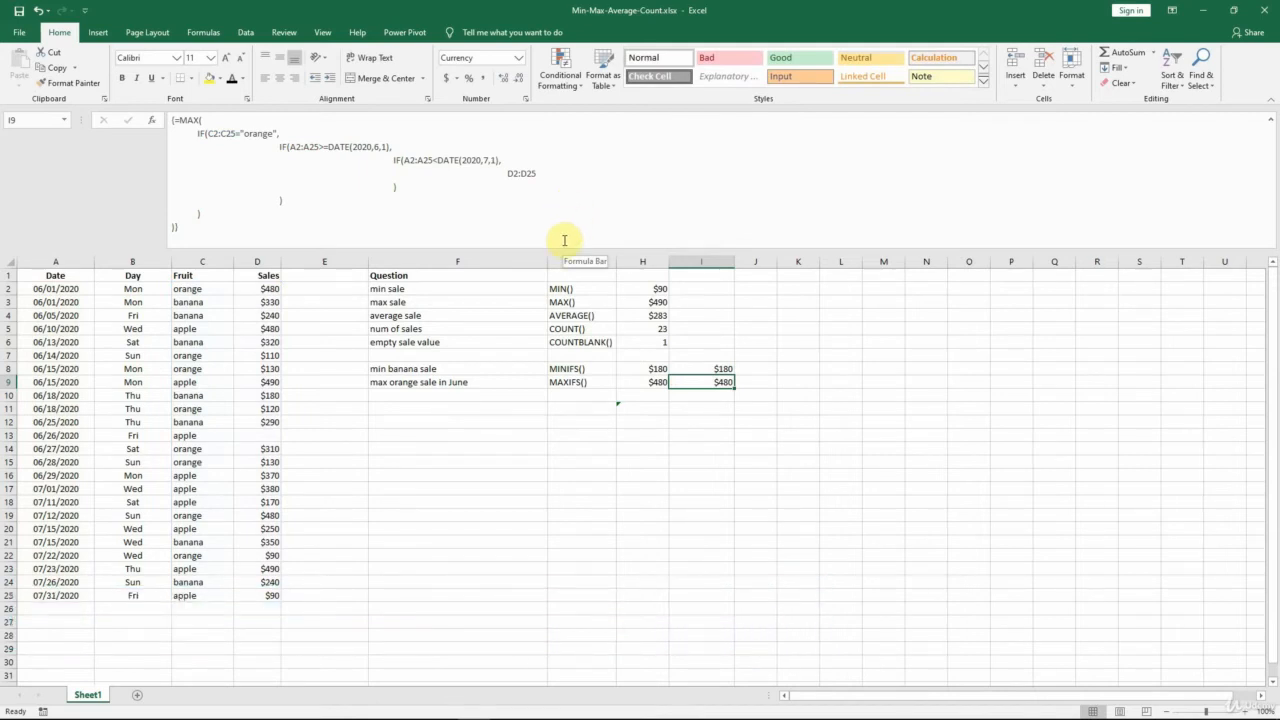
# Shrink the formula bar to one line and apply the Automatic font colour to the average sale on Mondays cells F10, G10 and H10.
pyautogui.moveTo(564, 249); pyautogui.dragTo(580, 136)
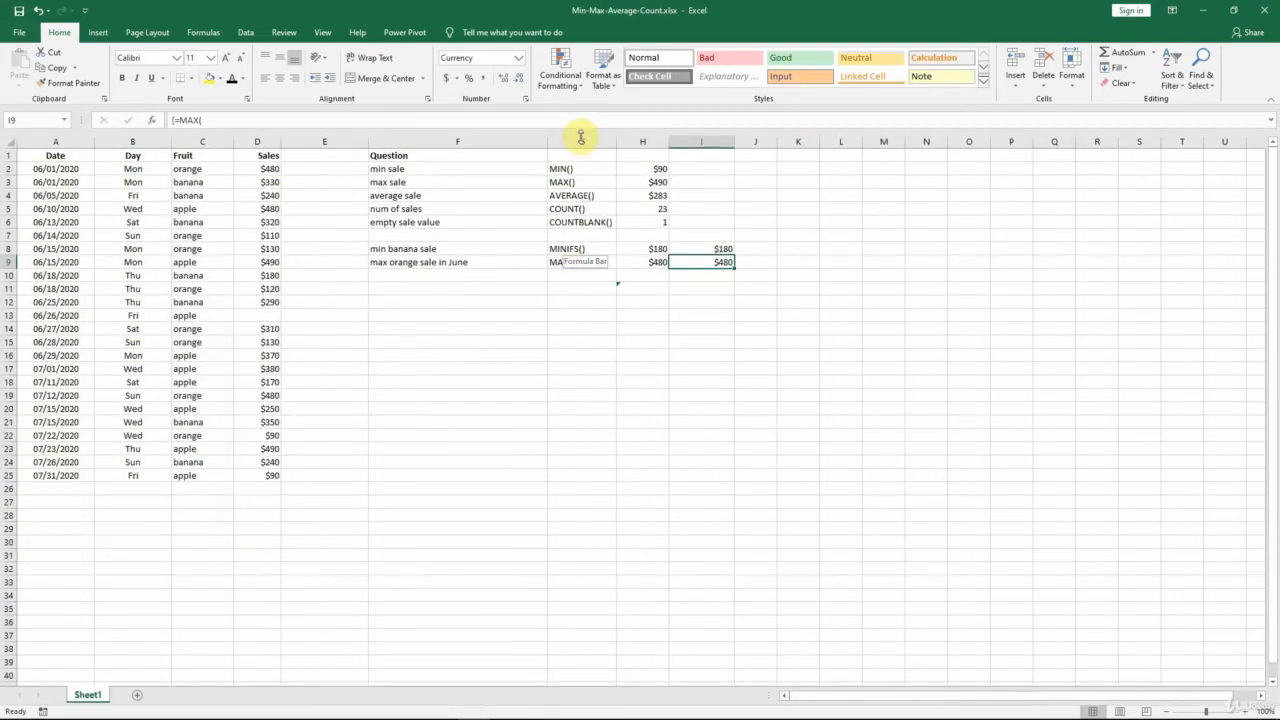
pyautogui.click(437, 275)
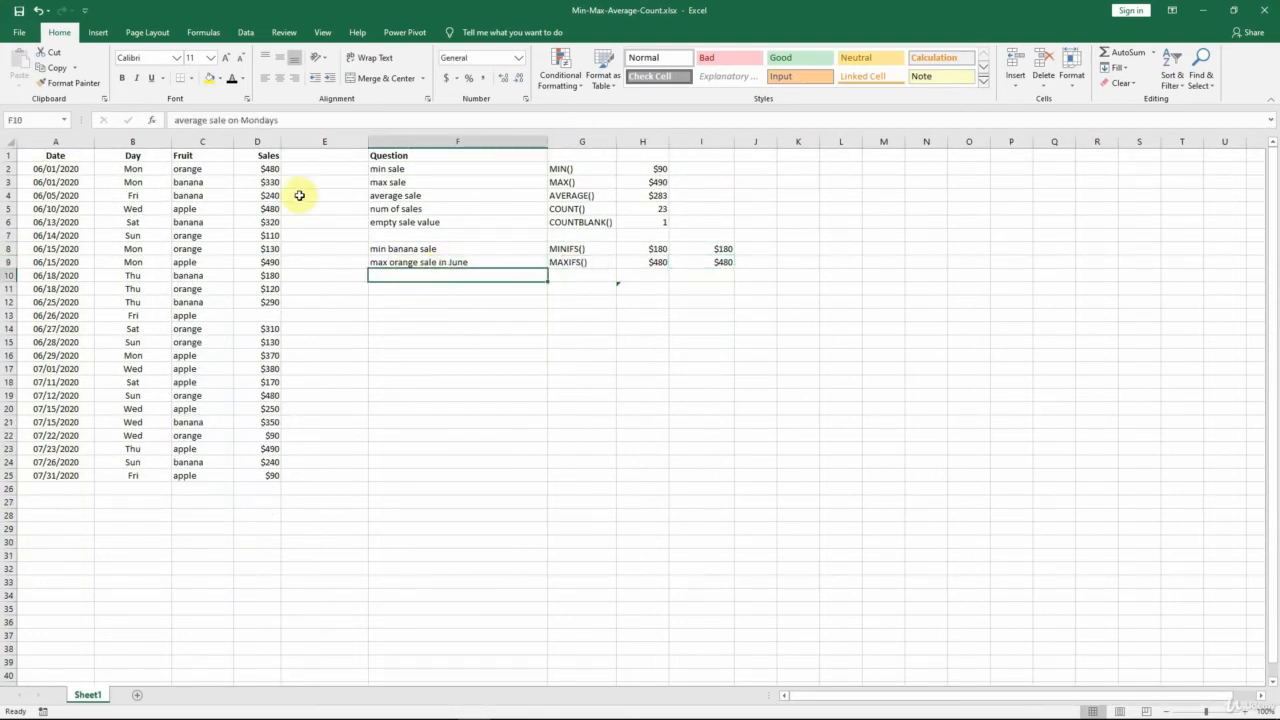
pyautogui.click(233, 79)
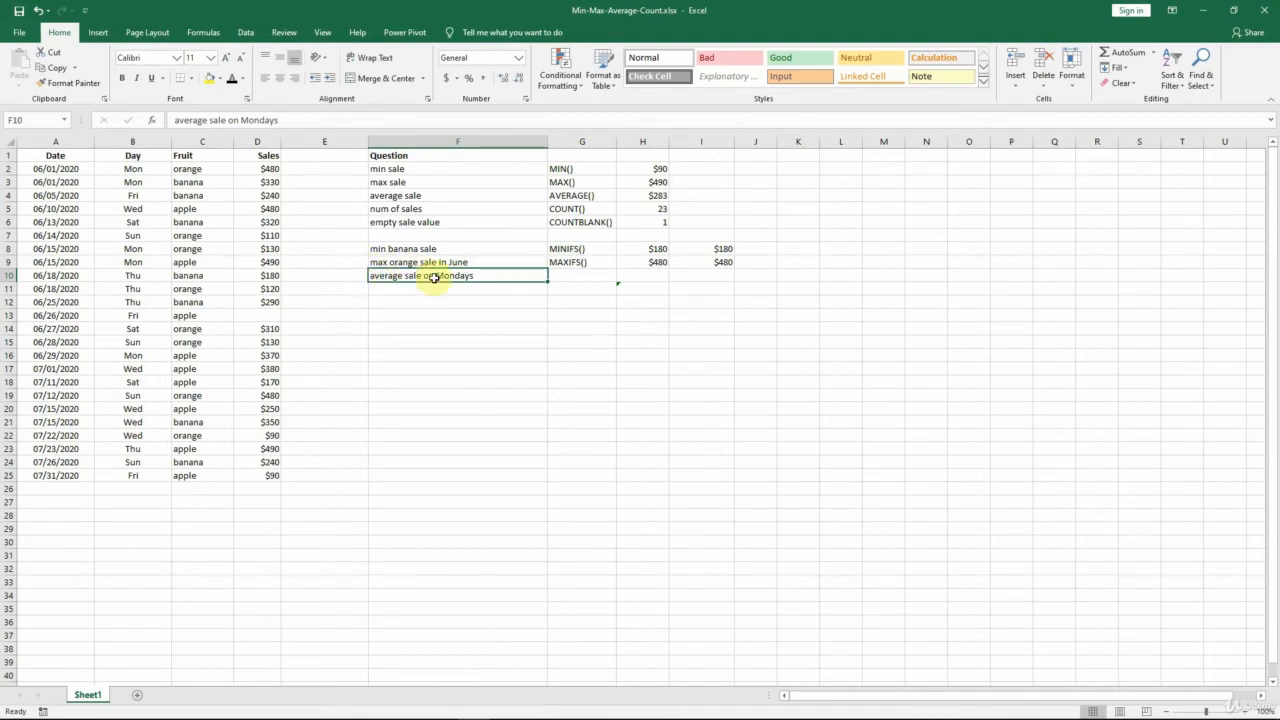
pyautogui.press('Right')
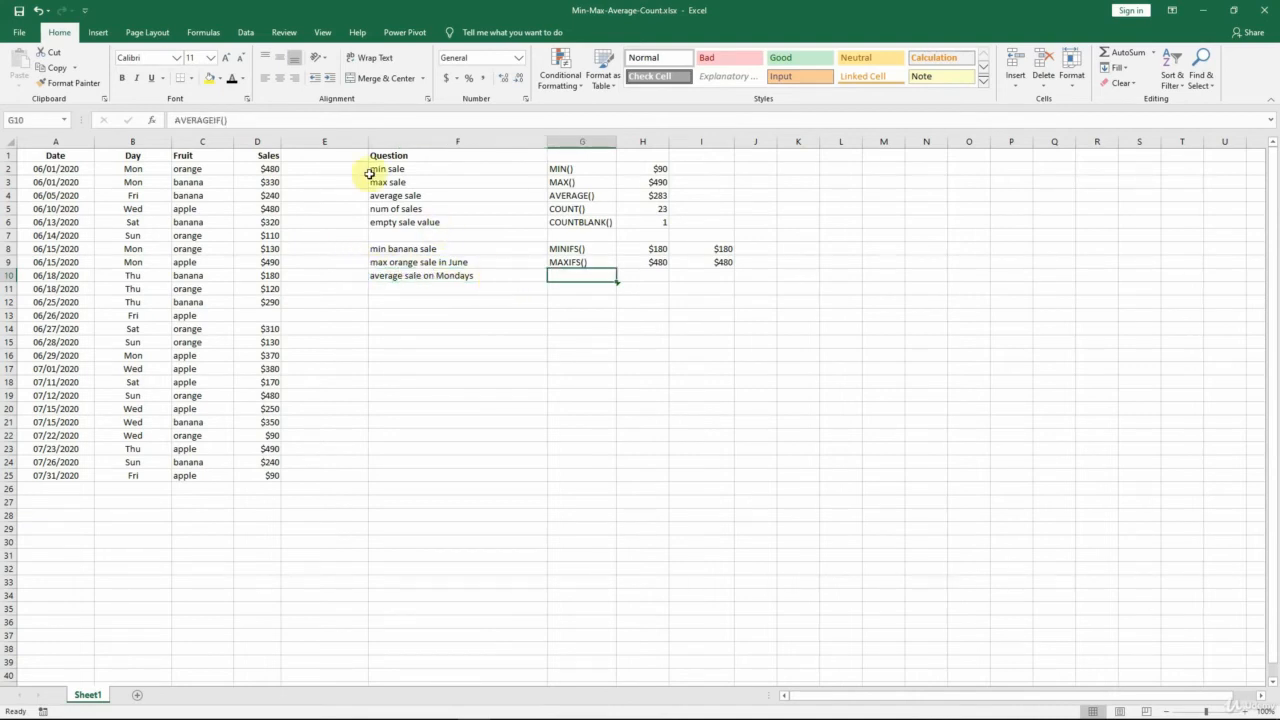
pyautogui.click(233, 79)
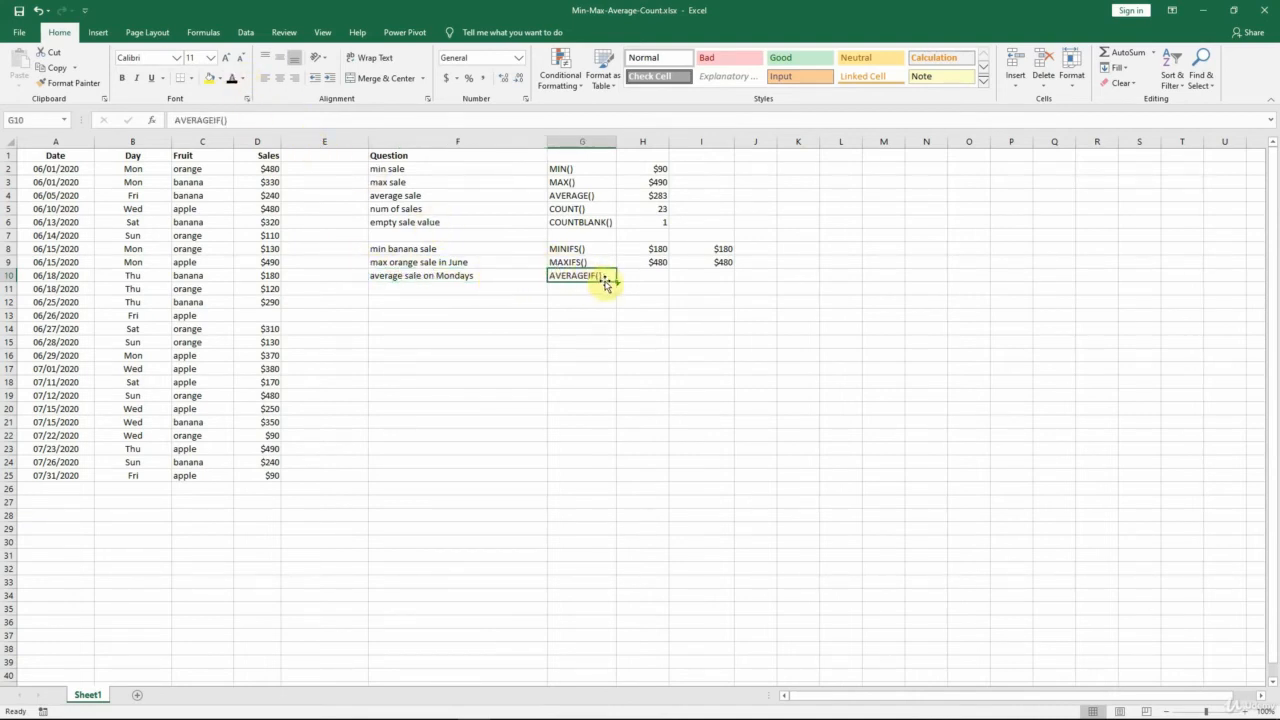
pyautogui.press('Right')
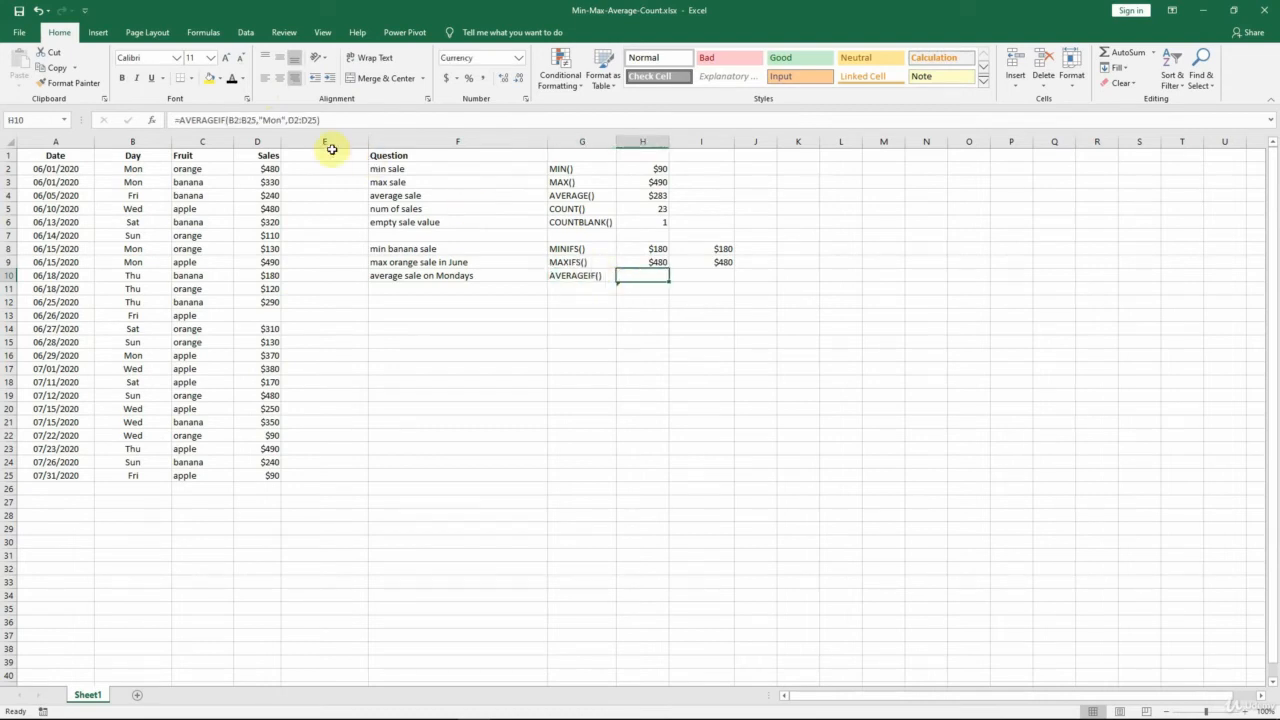
pyautogui.click(233, 79)
# Examine the AVERAGEIF formula in H10: the B2:B25 day range, the "Mon" criterion and the D2:D25 average range.
pyautogui.click(346, 119)
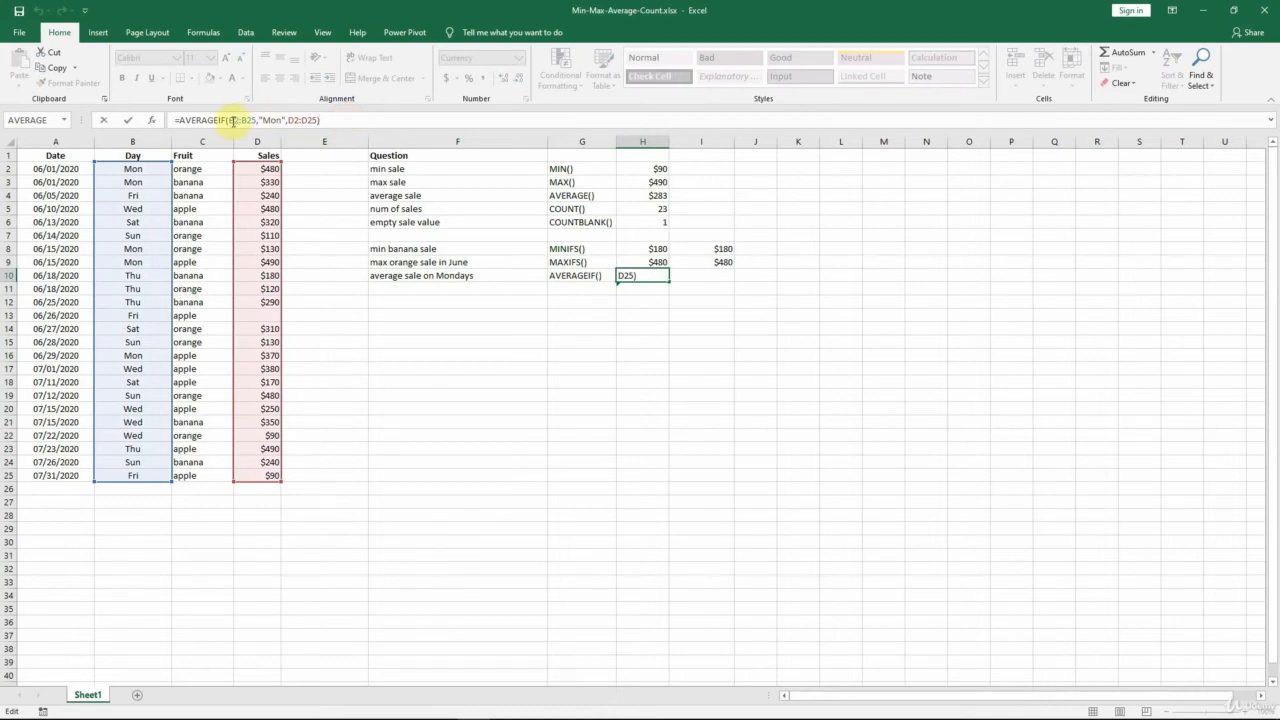
pyautogui.moveTo(228, 121); pyautogui.dragTo(255, 118)
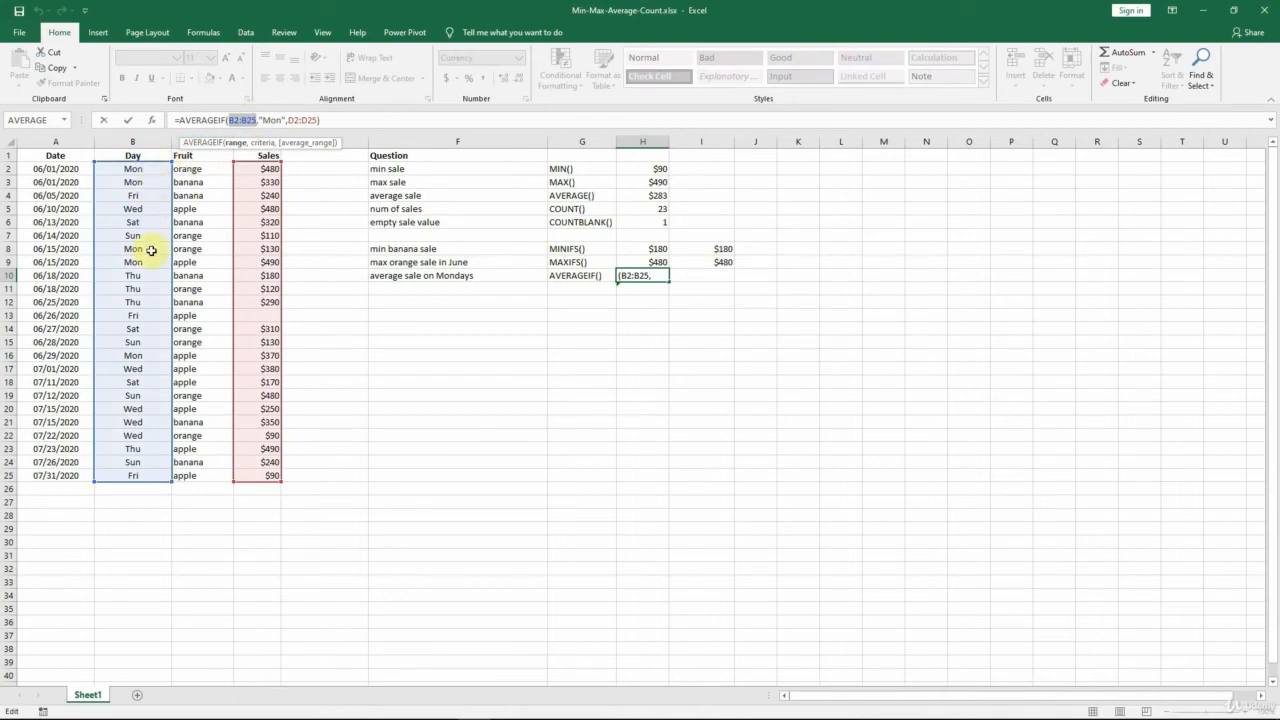
pyautogui.moveTo(263, 120); pyautogui.dragTo(316, 120)
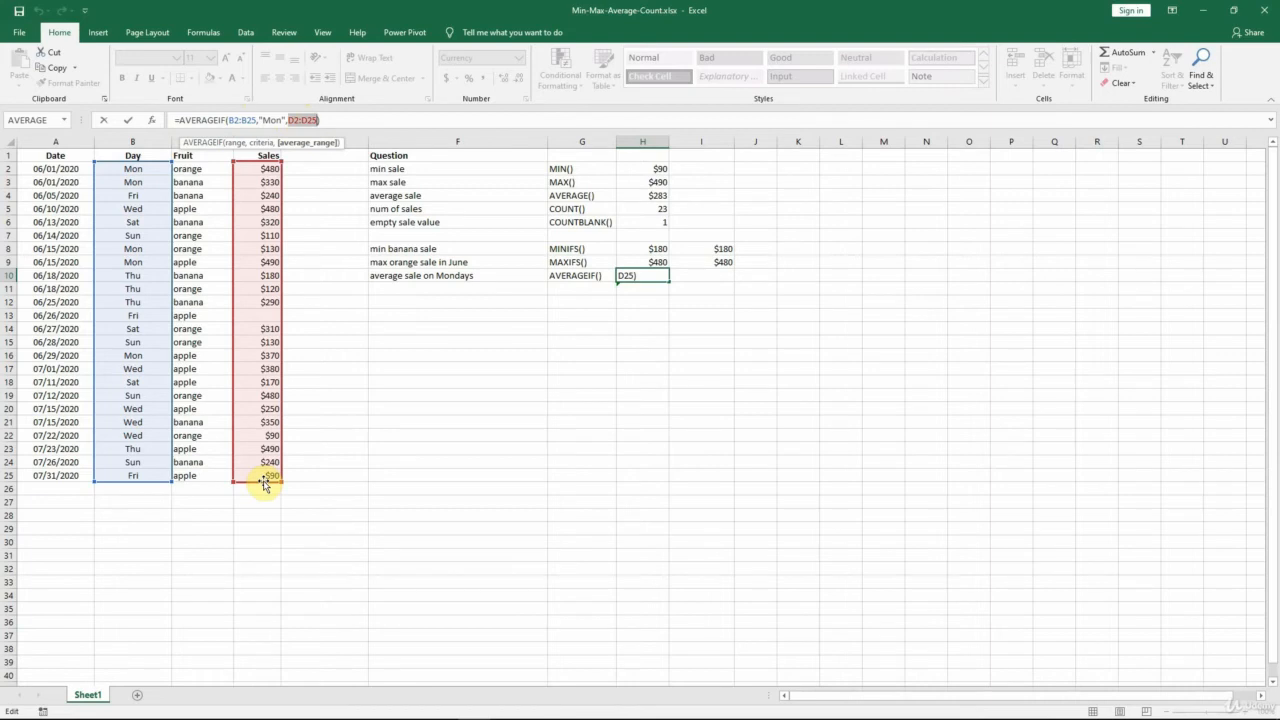
pyautogui.hotkey('ctrl', 'Return')
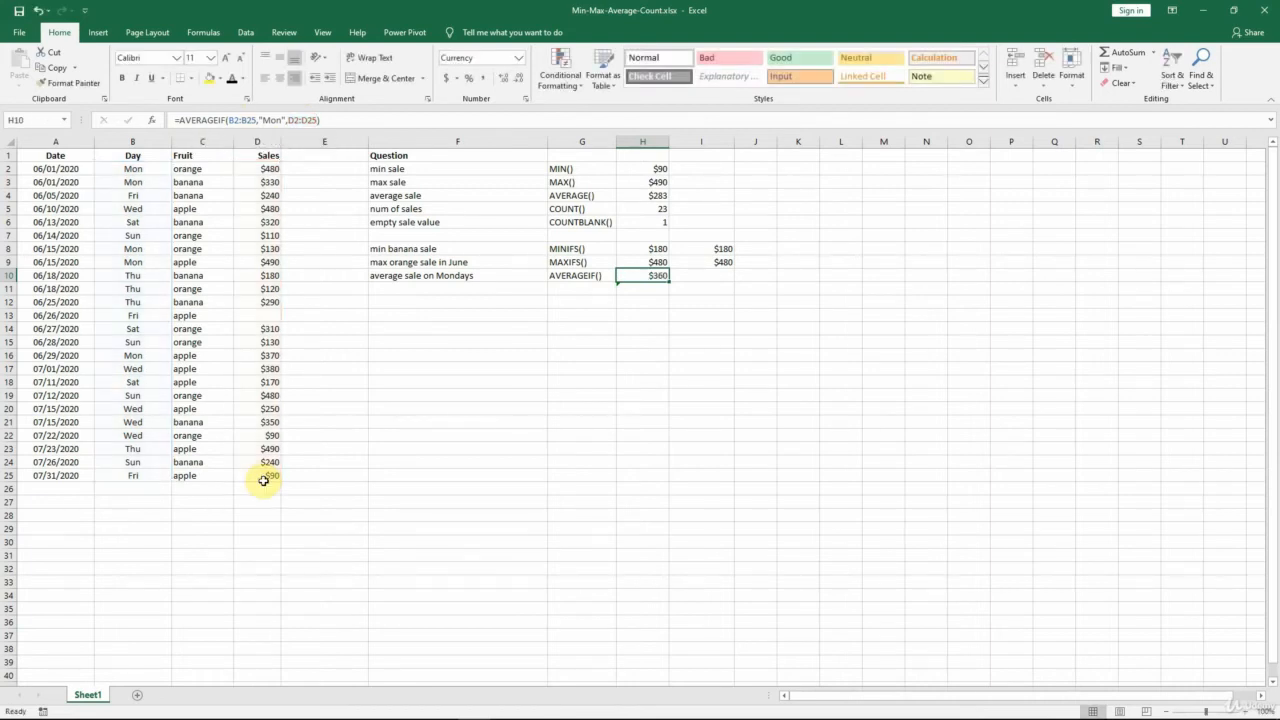
# Apply the Automatic font colour to the average orange sale on Fridays cells F11, G11 and H11.
pyautogui.click(407, 290)
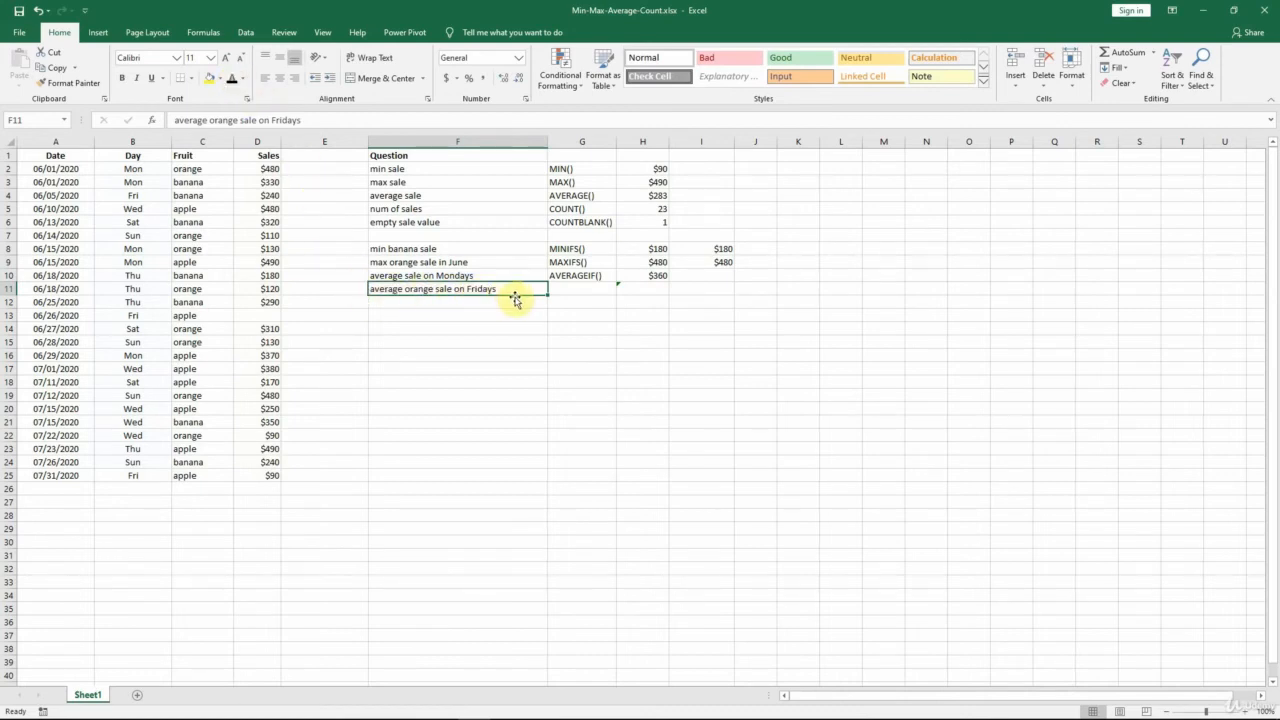
pyautogui.press('Right')
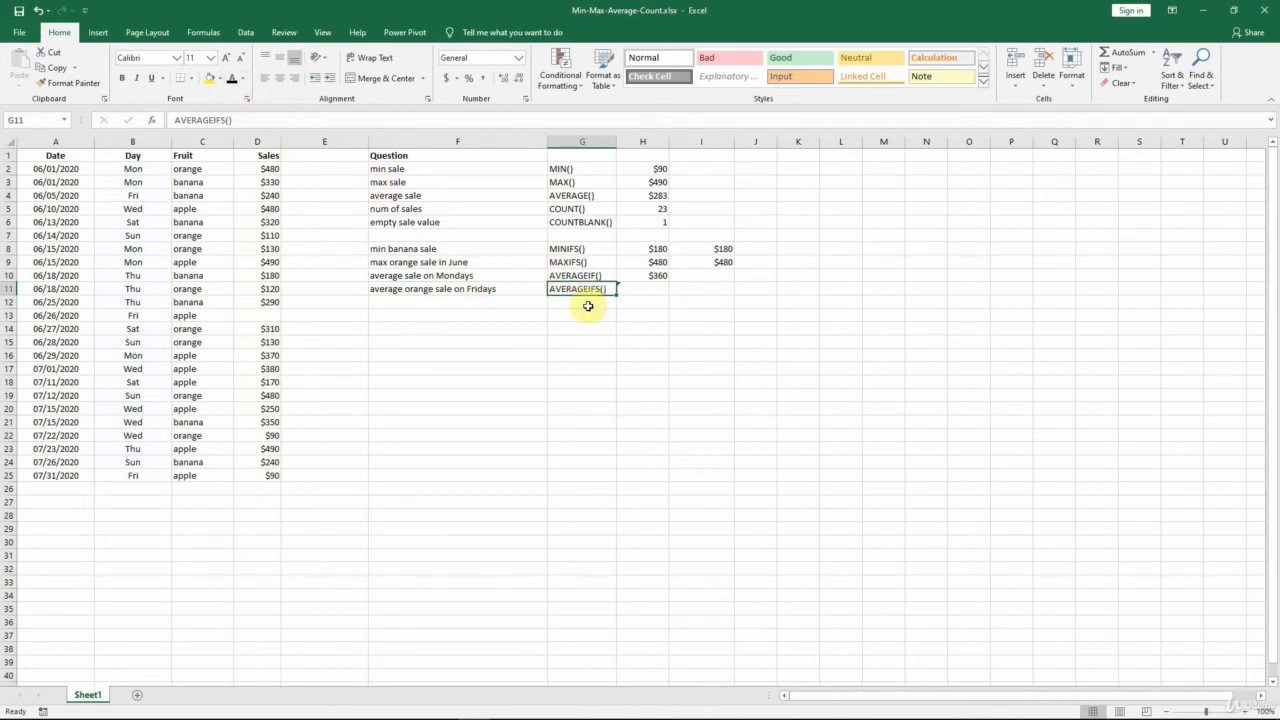
pyautogui.press('Right')
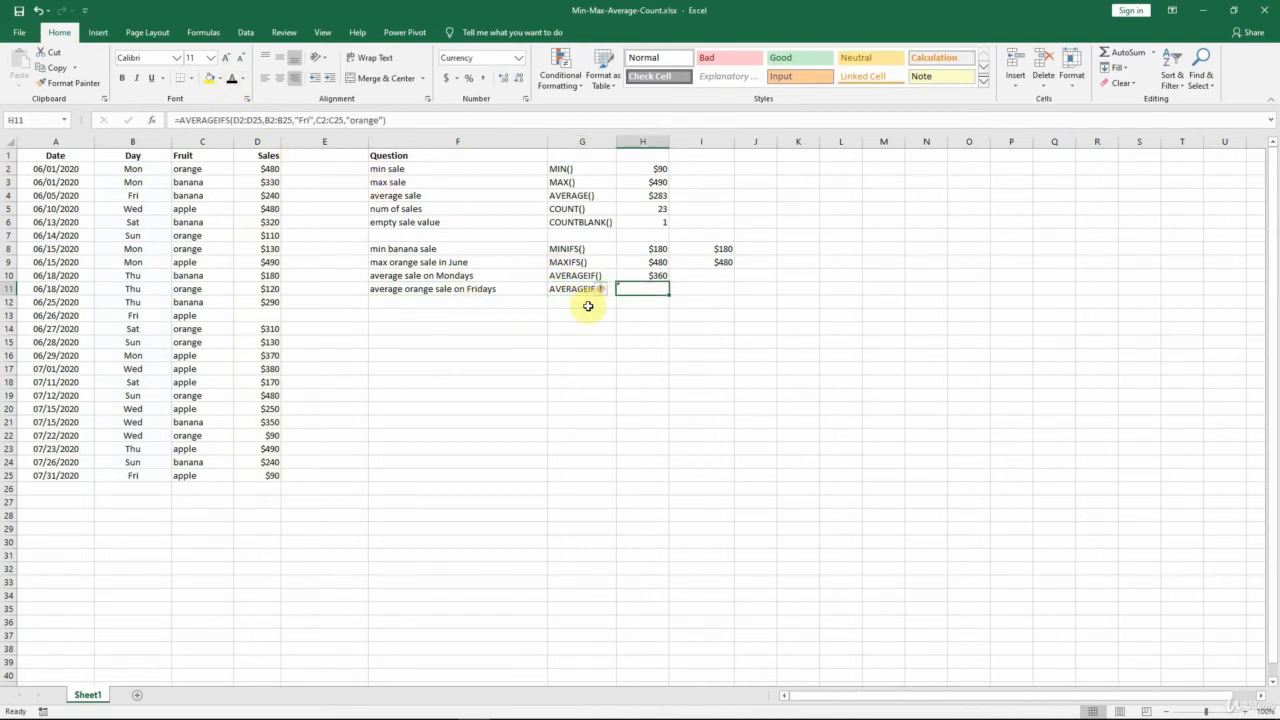
pyautogui.click(234, 82)
pyautogui.press('Right')
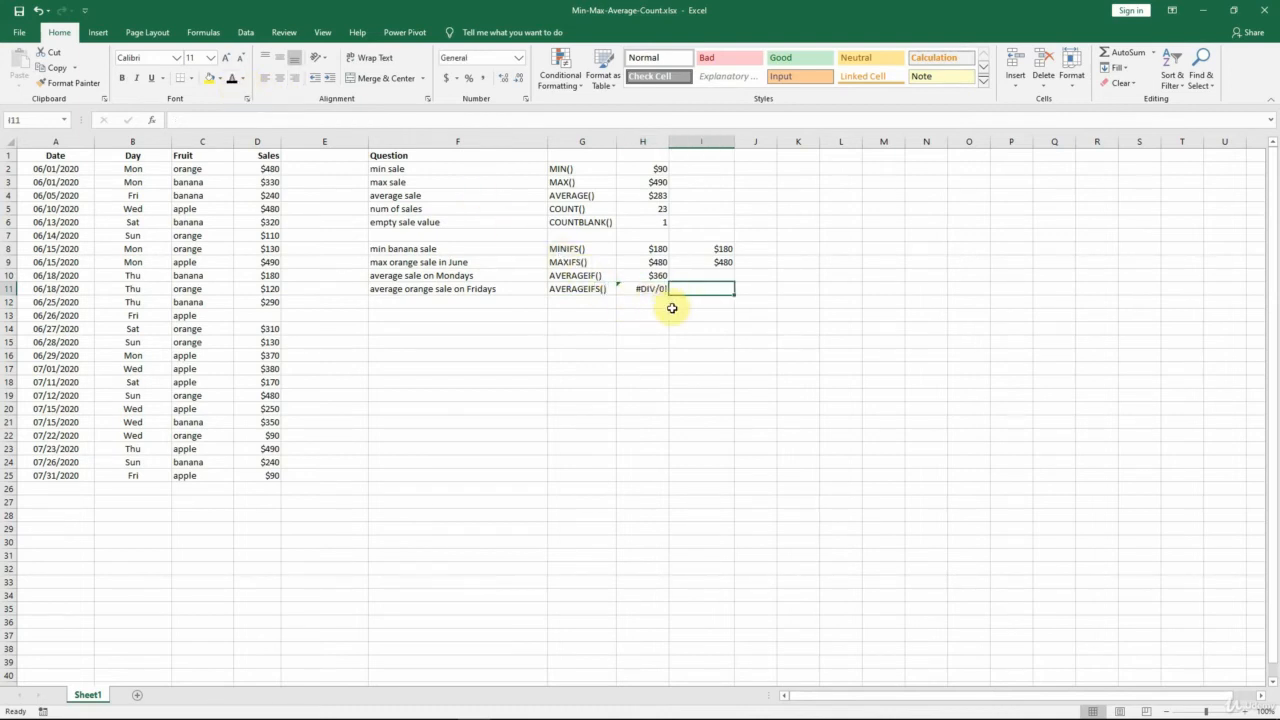
pyautogui.press('Left')
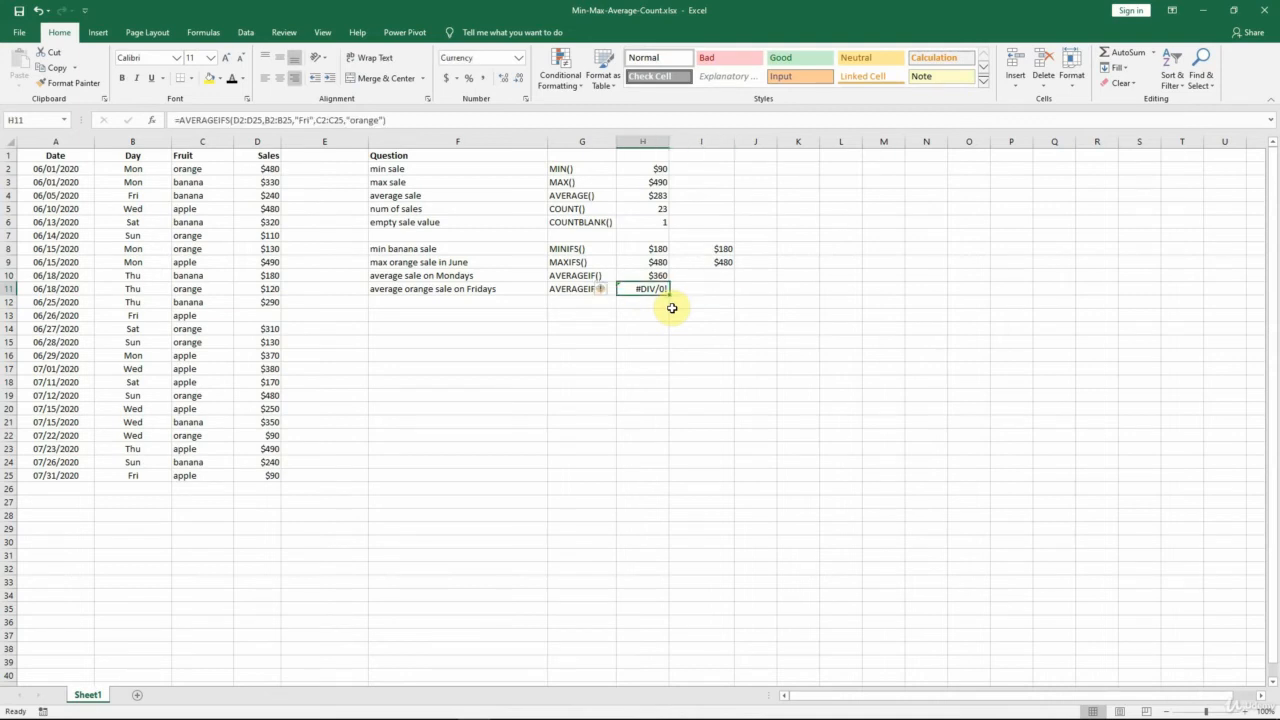
# Examine the AVERAGEIFS arguments in H11, including the B2:B25 criteria range and its "Fri" criterion.
pyautogui.click(234, 120)
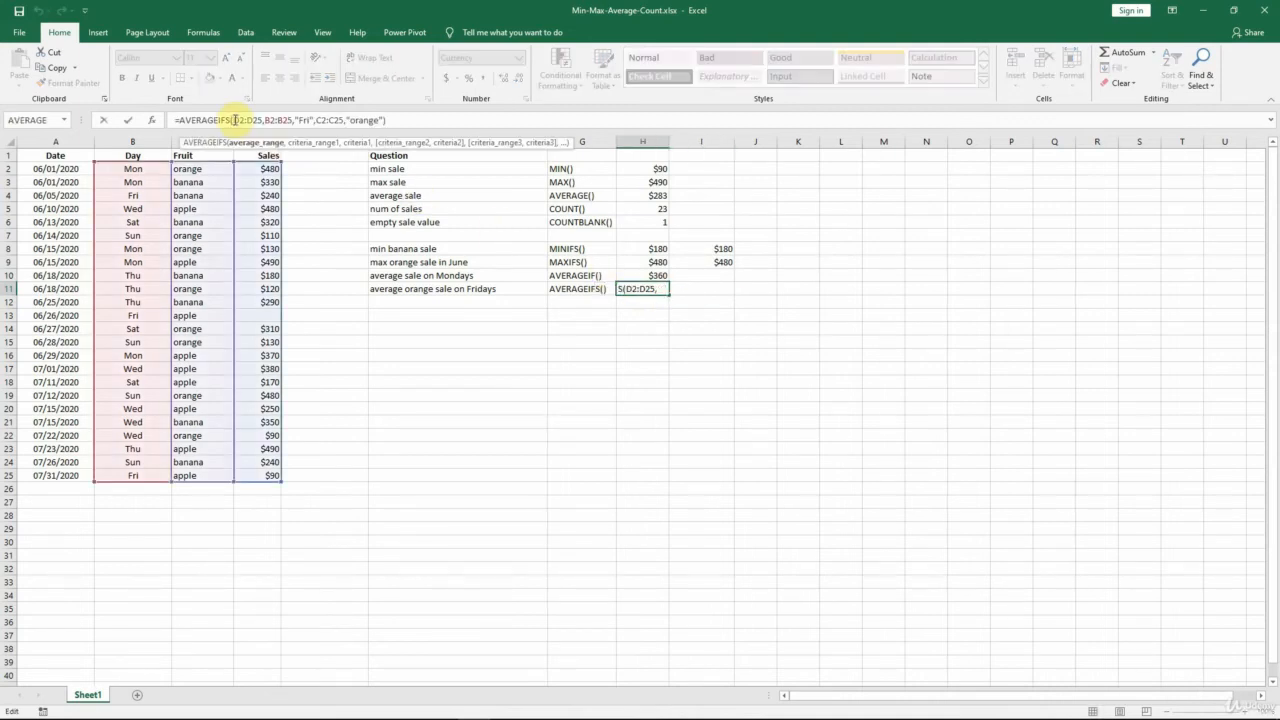
pyautogui.moveTo(265, 120); pyautogui.dragTo(316, 119)
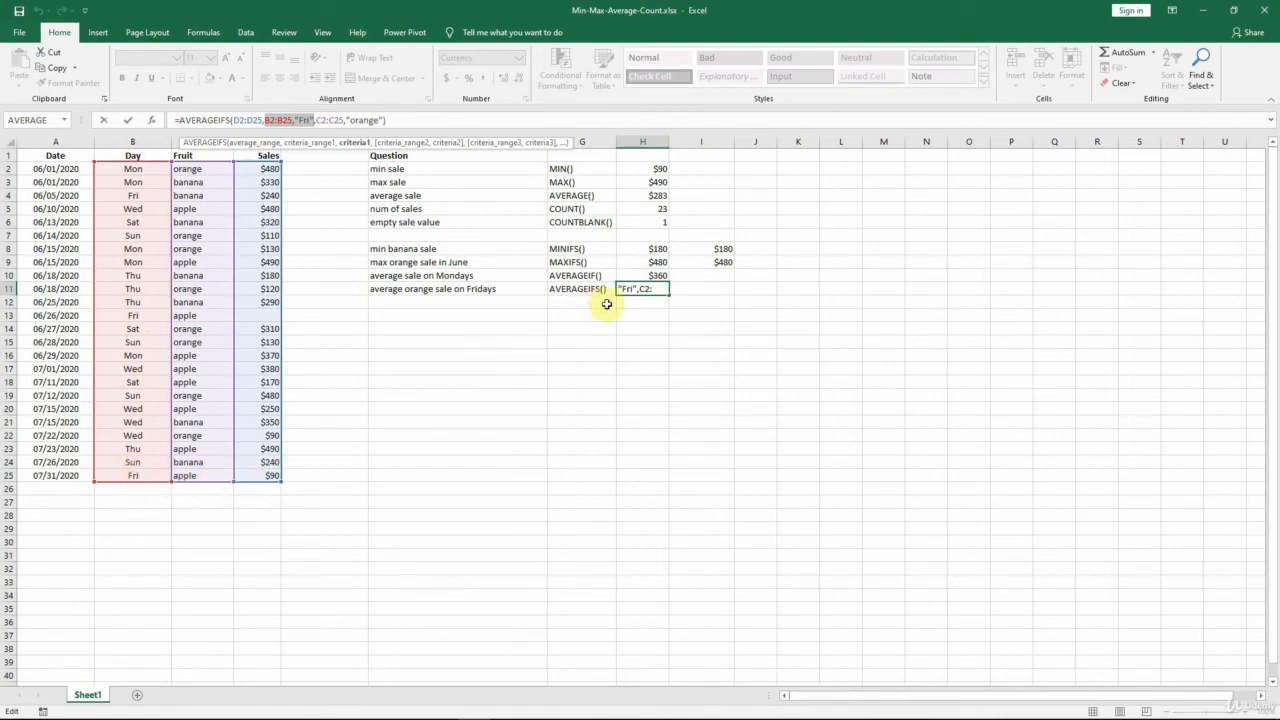
pyautogui.hotkey('ctrl', 'Return')
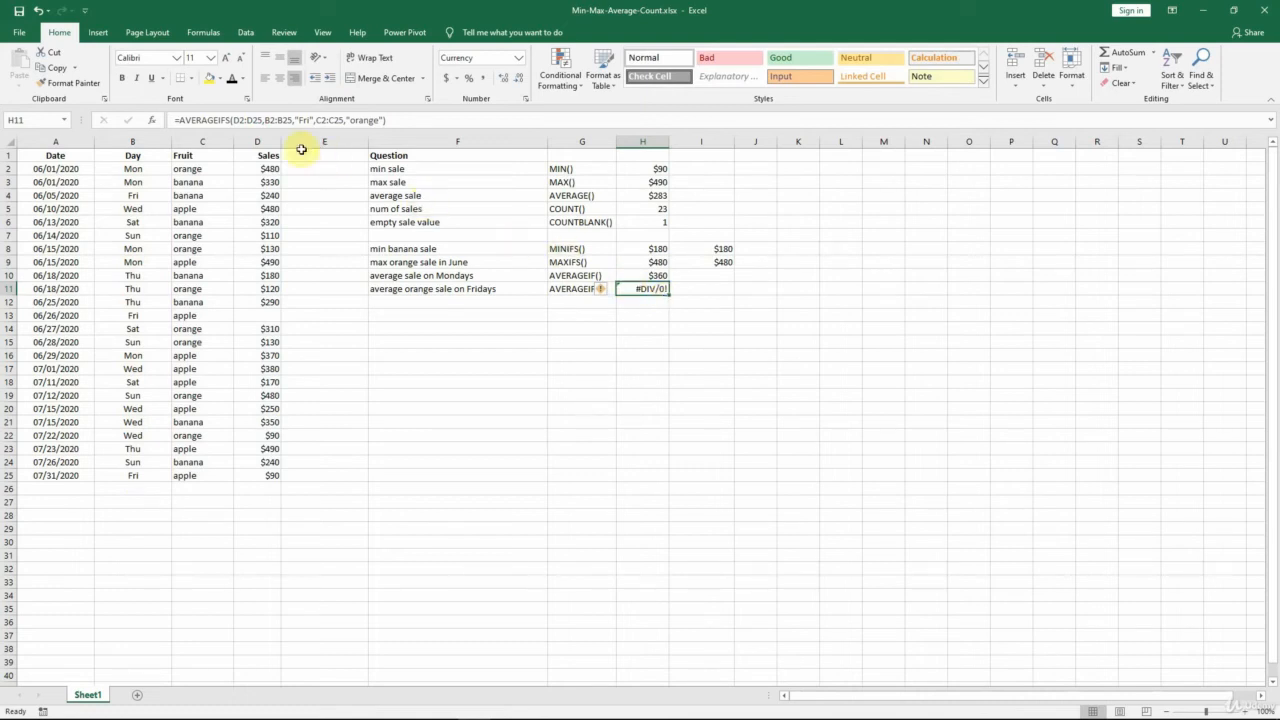
# Wrap H11's AVERAGEIFS formula in IFERROR with "-" as the value returned on error.
pyautogui.click(179, 120)
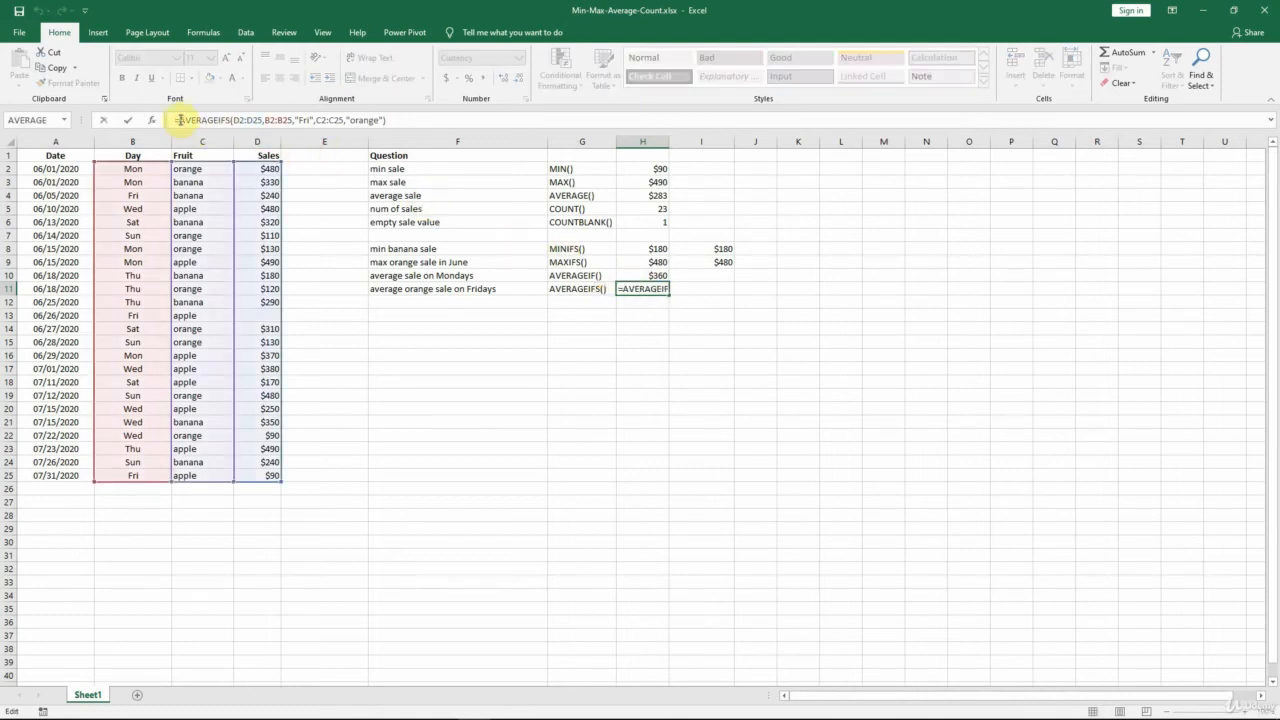
pyautogui.write('IFERROR(')
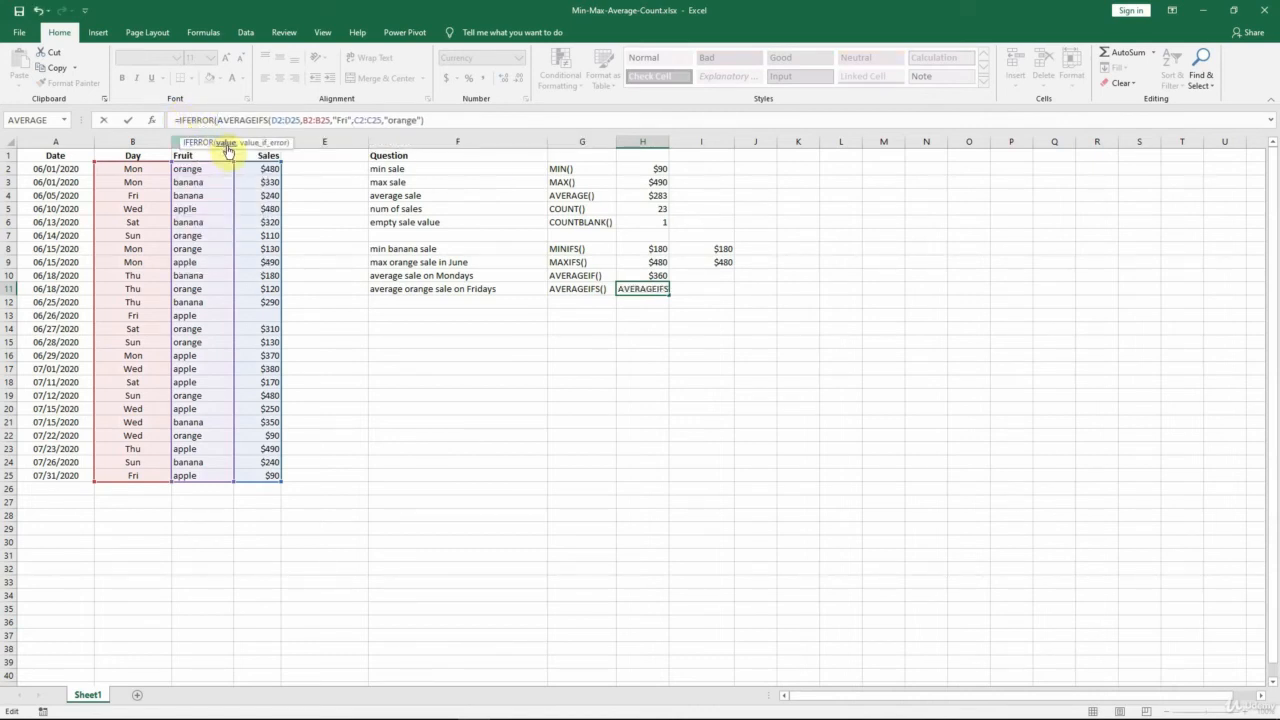
pyautogui.moveTo(217, 118); pyautogui.dragTo(428, 115)
pyautogui.click(429, 118)
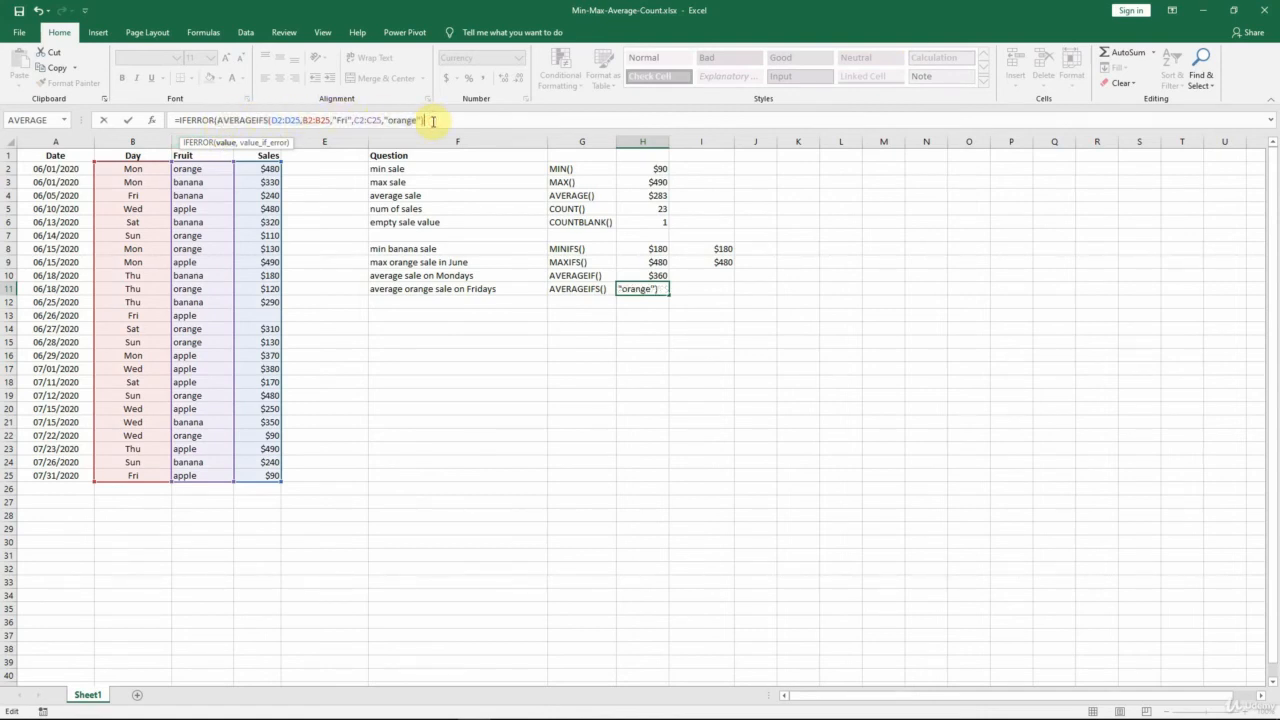
pyautogui.write(',')
pyautogui.write('"-"')
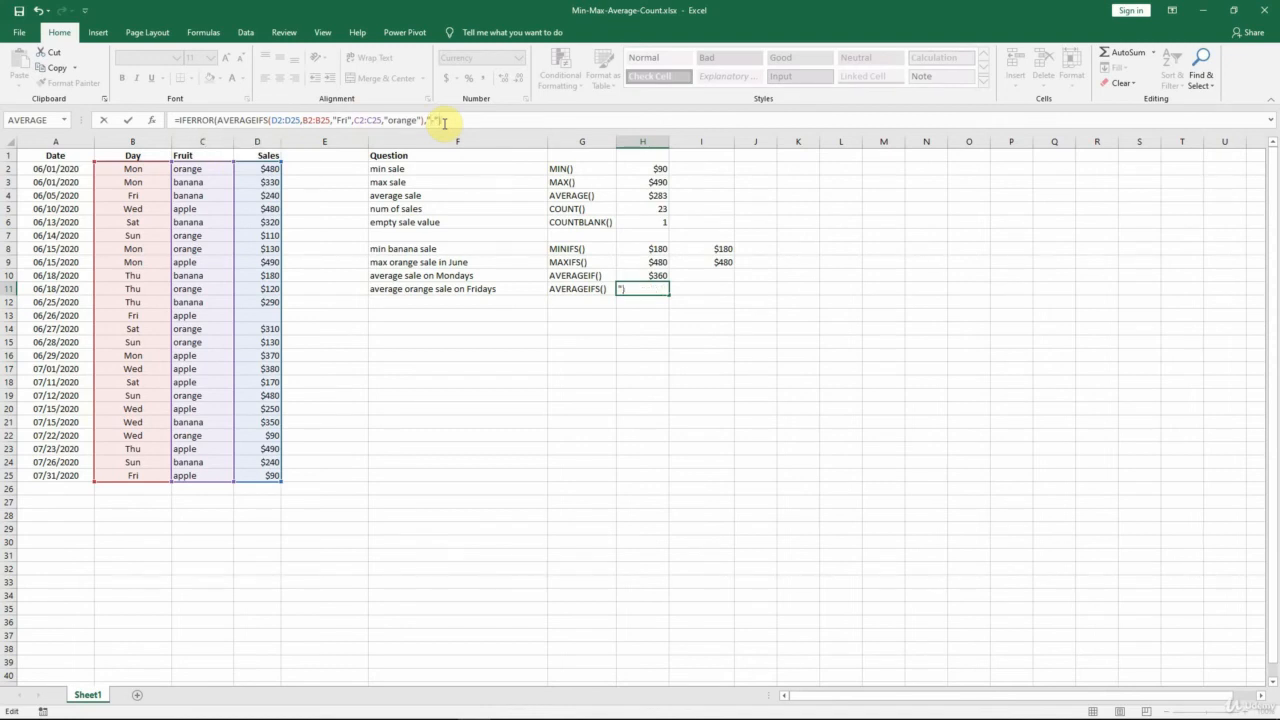
pyautogui.hotkey('ctrl', 'Return')
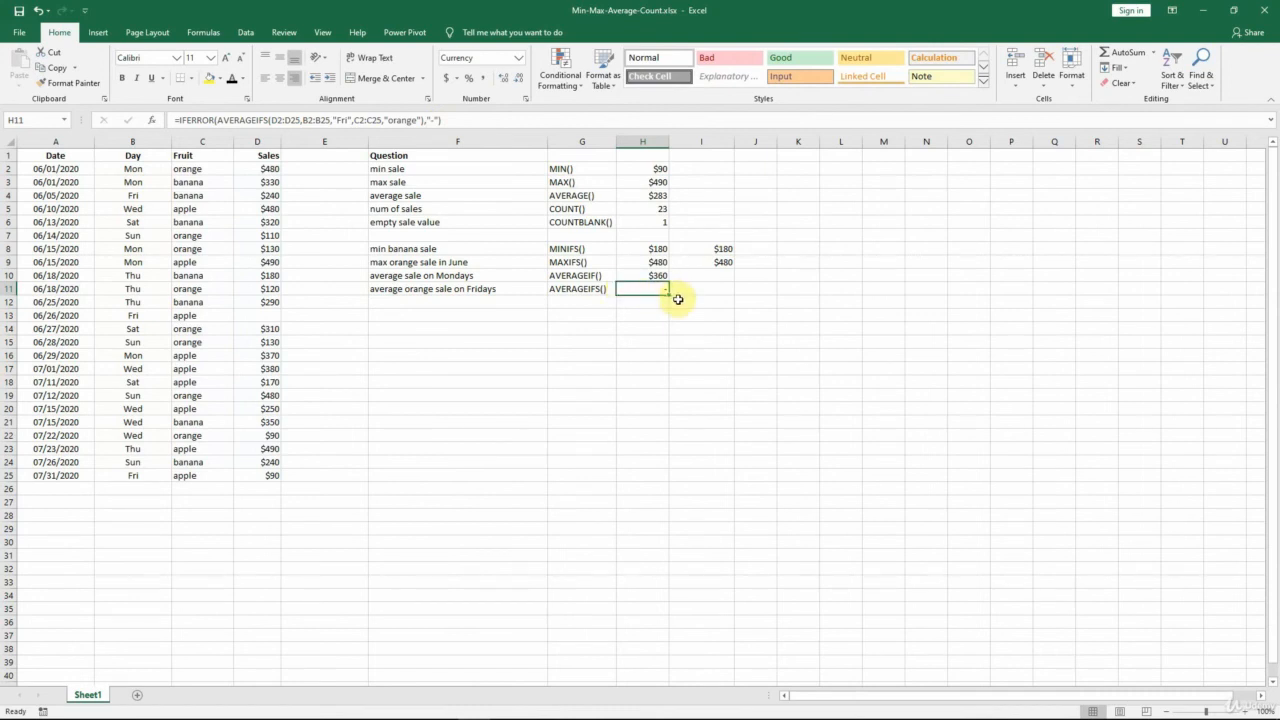
# Change the fruit criterion in H11's formula to "banana" and check it against the Friday banana sale in B4:D4.
pyautogui.click(398, 120)
pyautogui.doubleClick(398, 120)
pyautogui.write('banana')
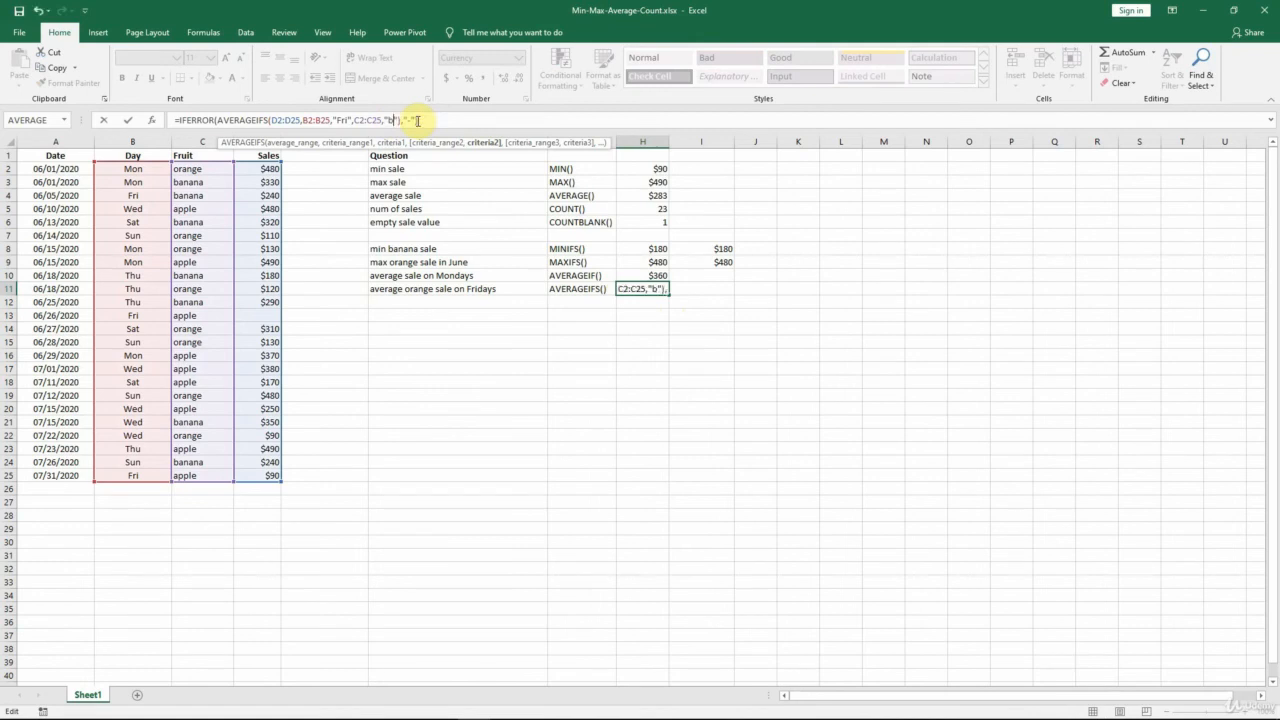
pyautogui.hotkey('ctrl', 'Return')
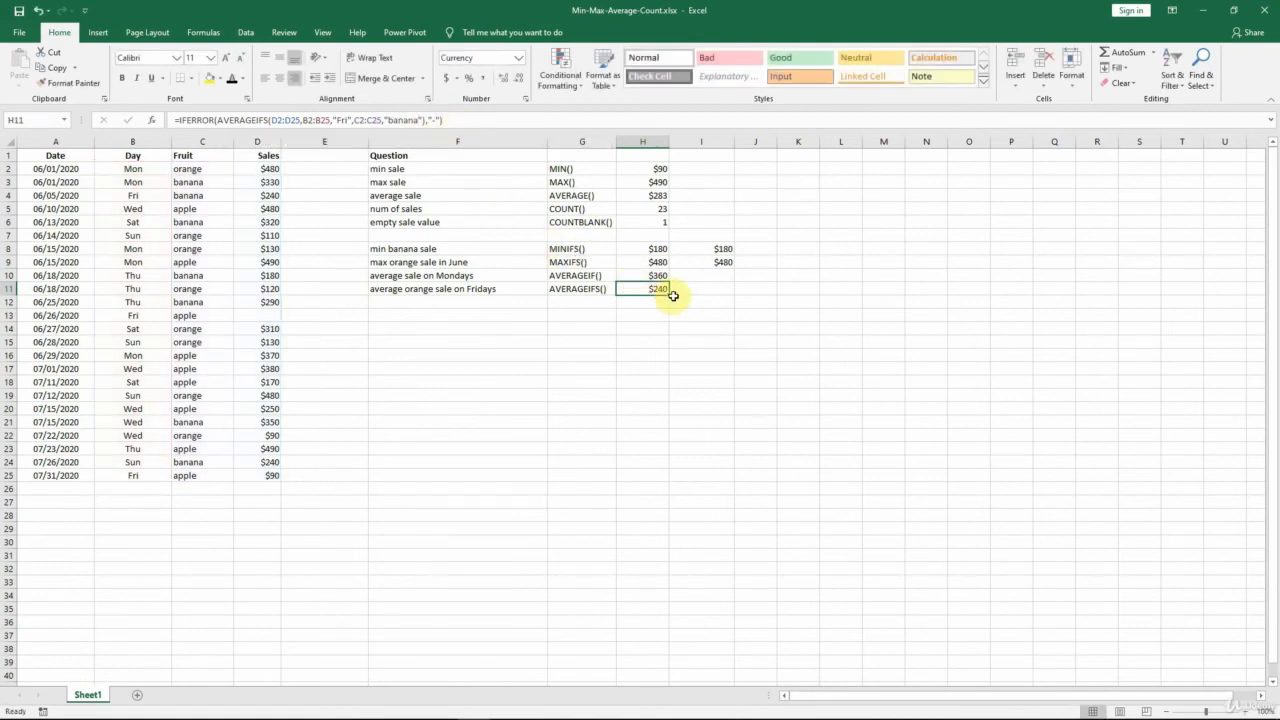
pyautogui.moveTo(143, 201); pyautogui.dragTo(275, 196)
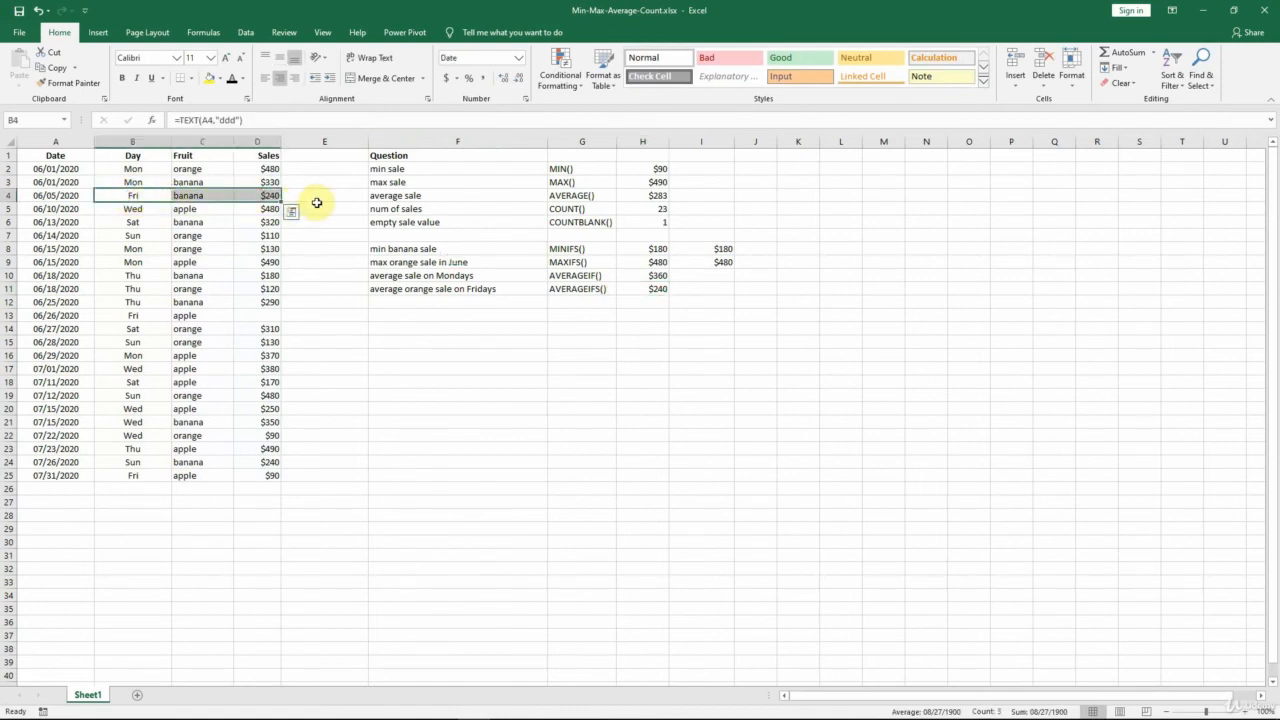
# Apply the Automatic font colour to the number of days with banana sales cells F12, G12 and H12.
pyautogui.click(422, 301)
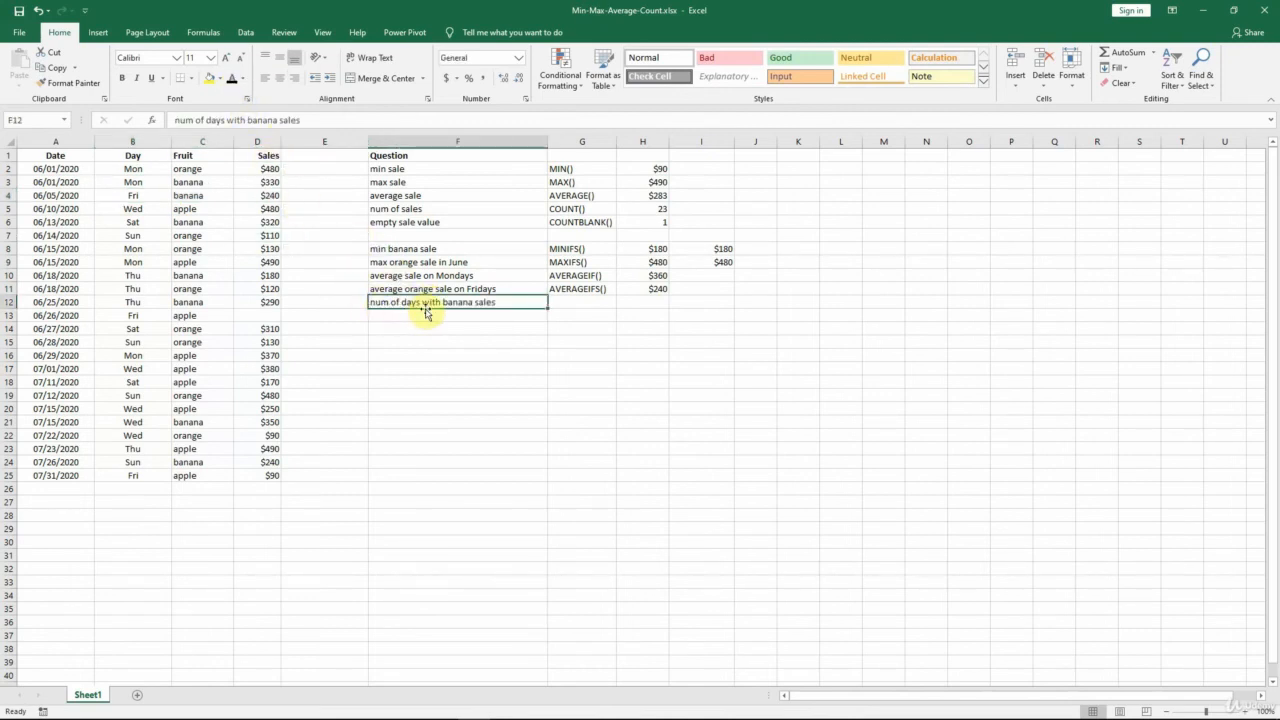
pyautogui.press('Right')
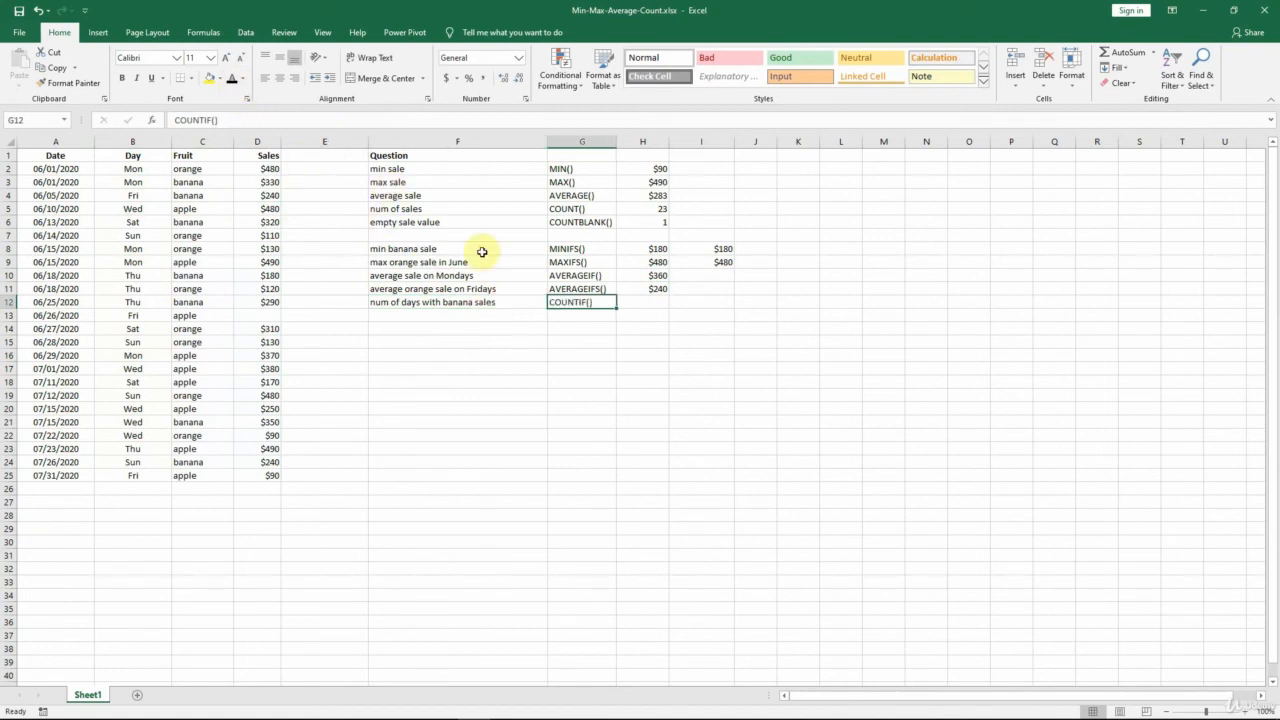
pyautogui.press('Right')
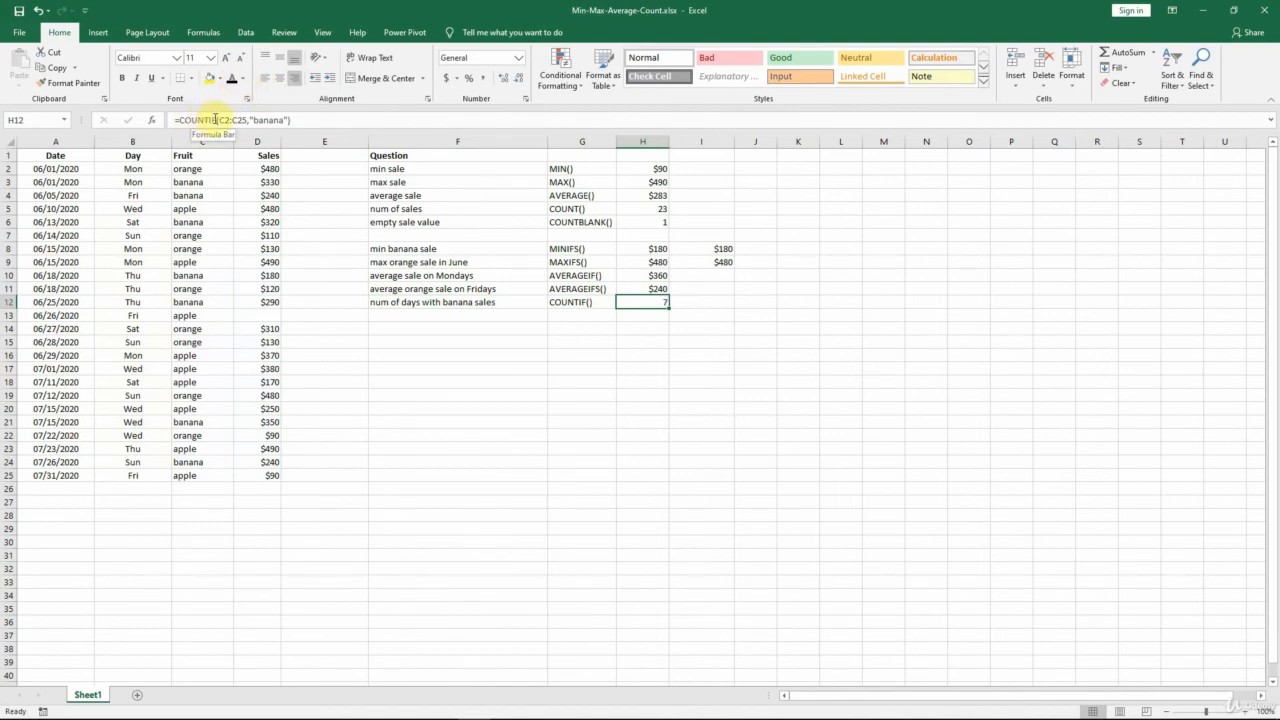
# Examine the COUNTIF formula in H12: the C2:C25 fruit range and the "banana" criterion.
pyautogui.click(220, 120)
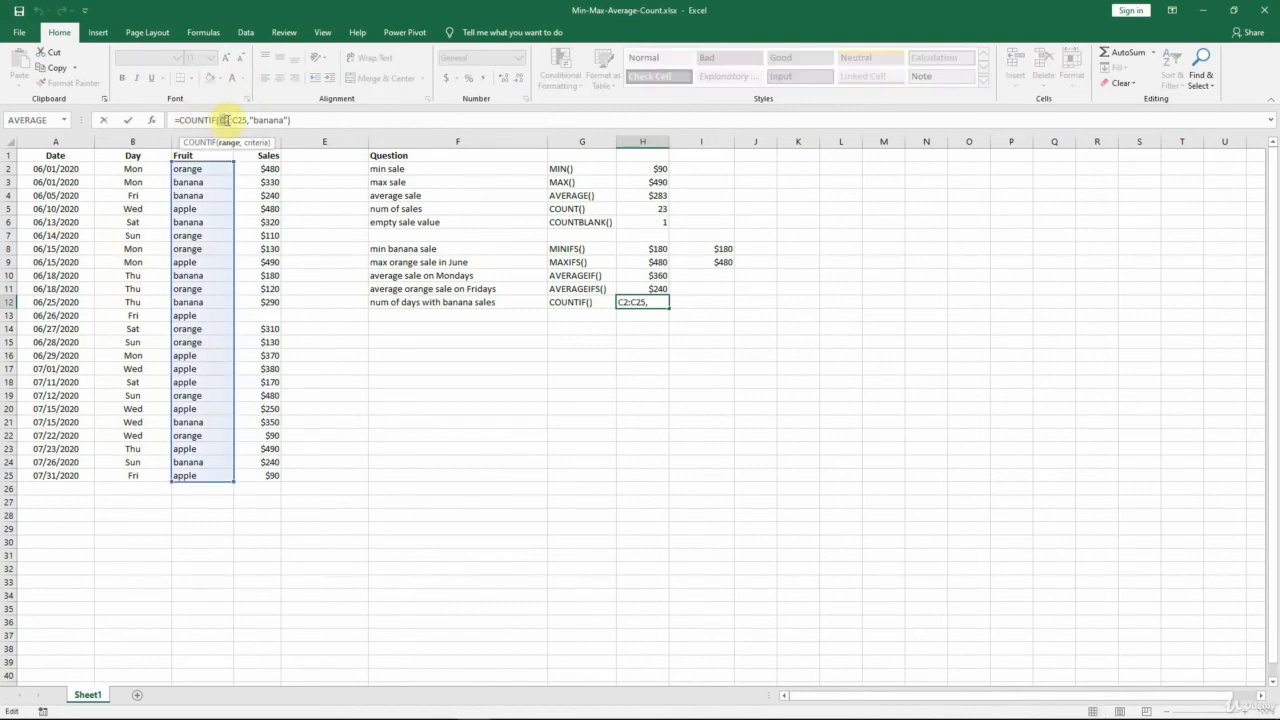
pyautogui.moveTo(226, 120); pyautogui.dragTo(245, 120)
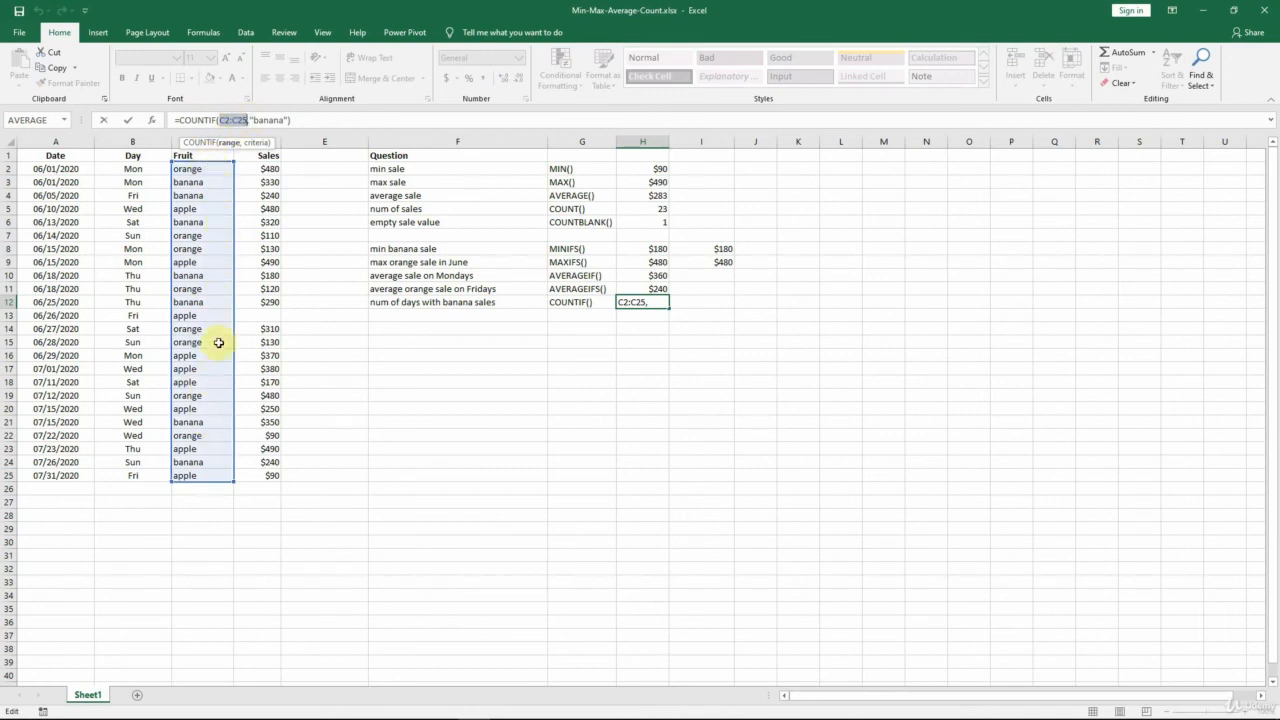
pyautogui.moveTo(252, 120); pyautogui.dragTo(293, 120)
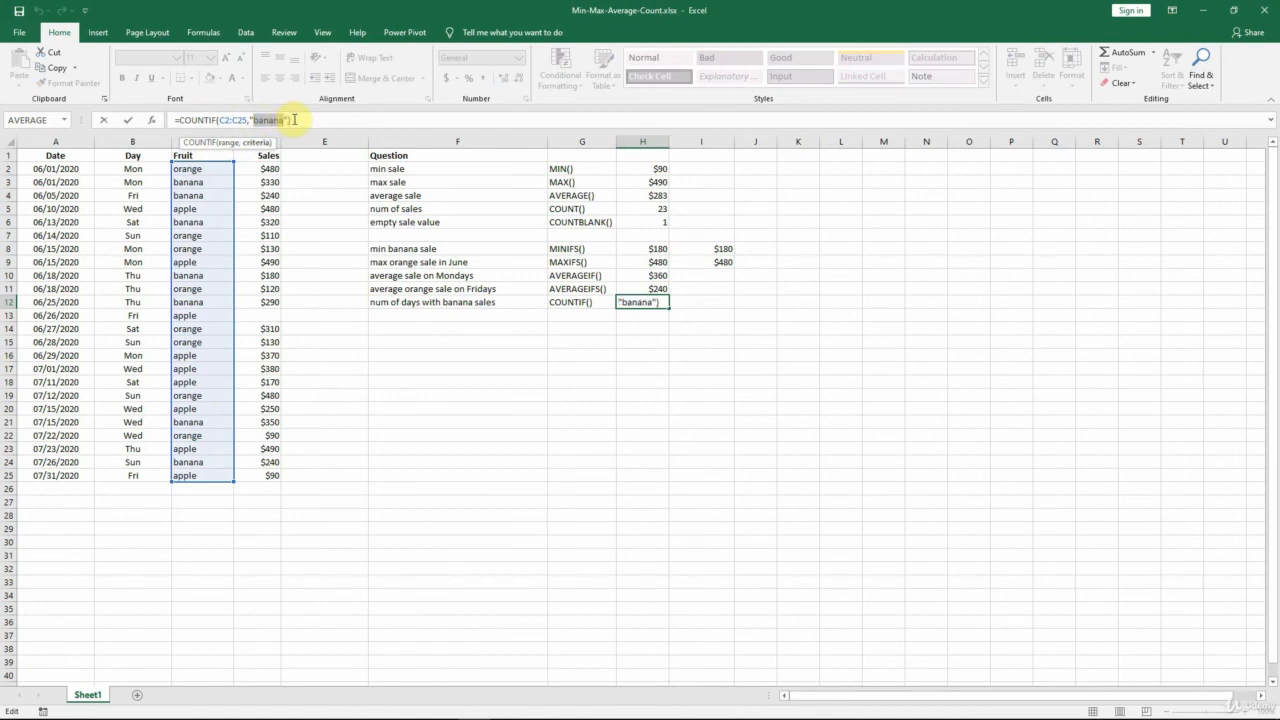
pyautogui.press('Return')
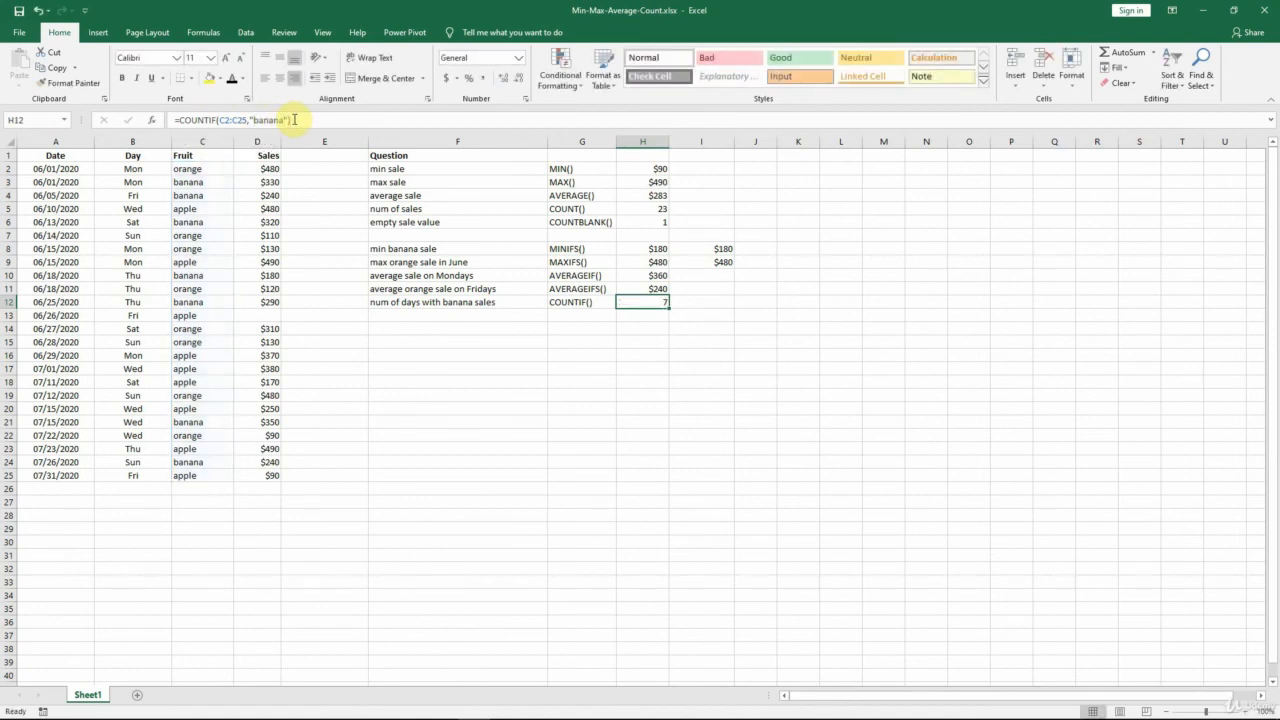
pyautogui.click(630, 302)
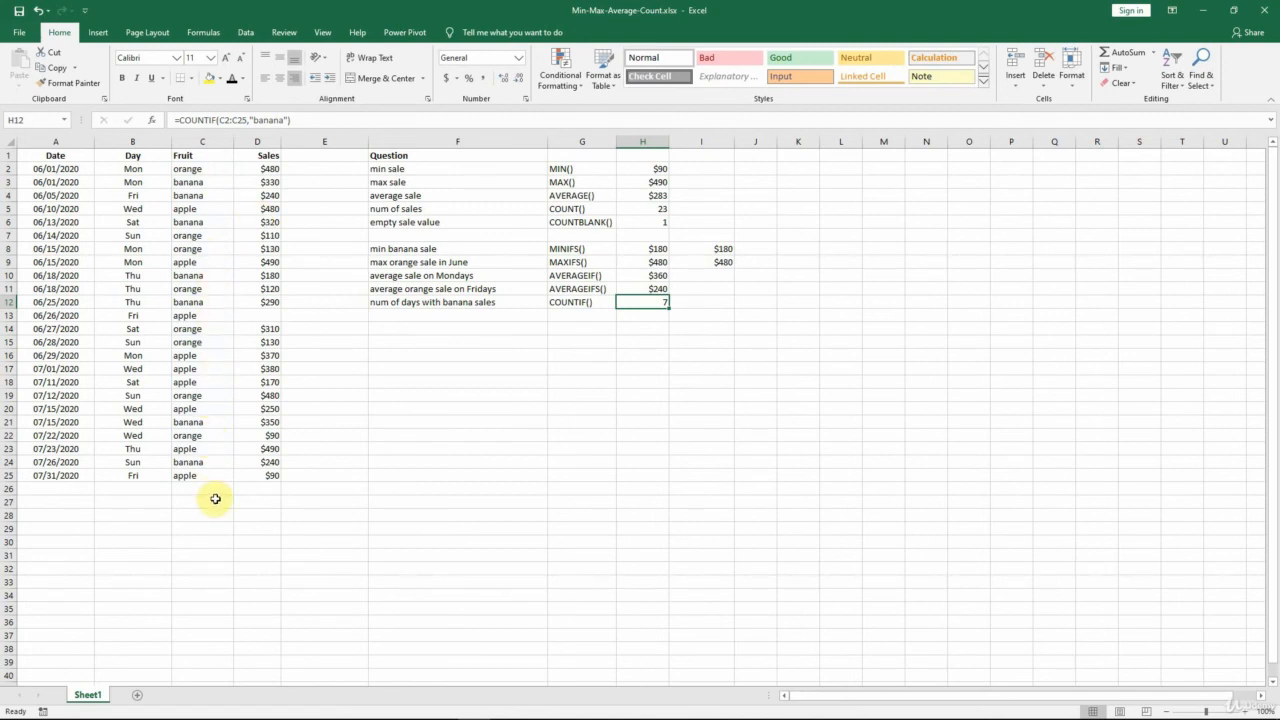
# Apply the Automatic font colour to the banana sales days from Jul 1 cells F13, G13 and H13.
pyautogui.click(406, 316)
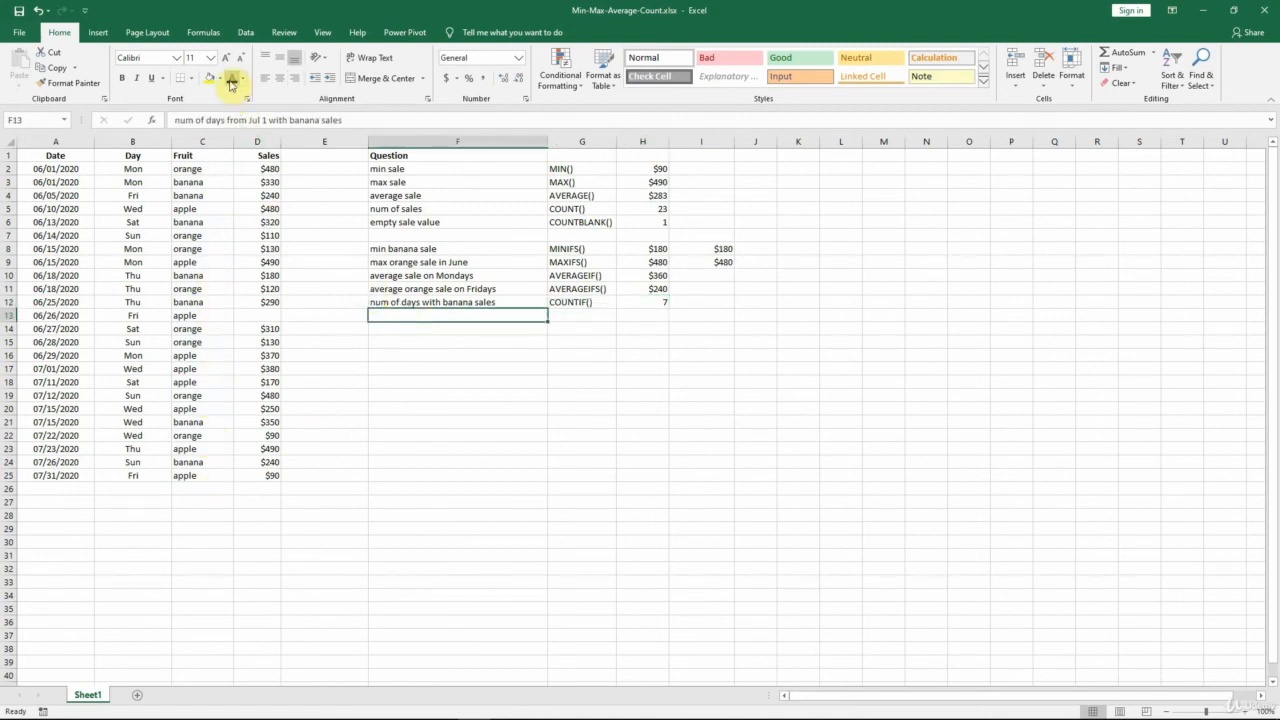
pyautogui.click(230, 84)
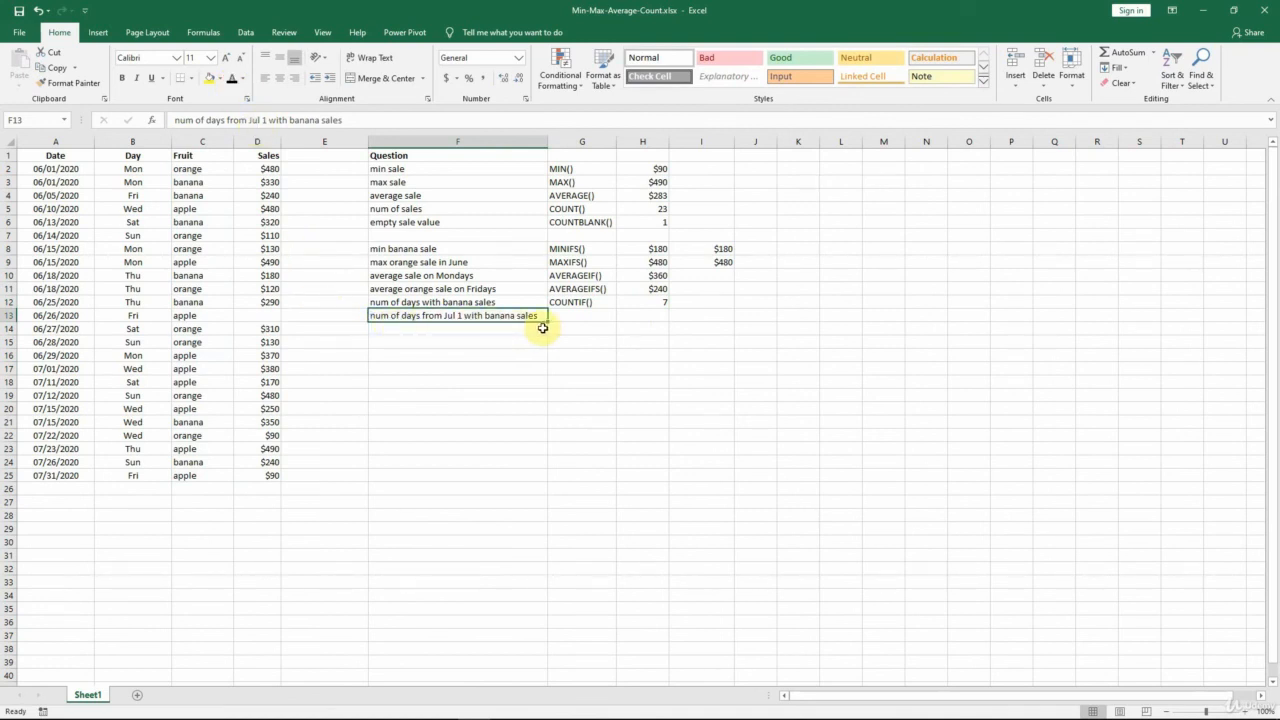
pyautogui.press('Right')
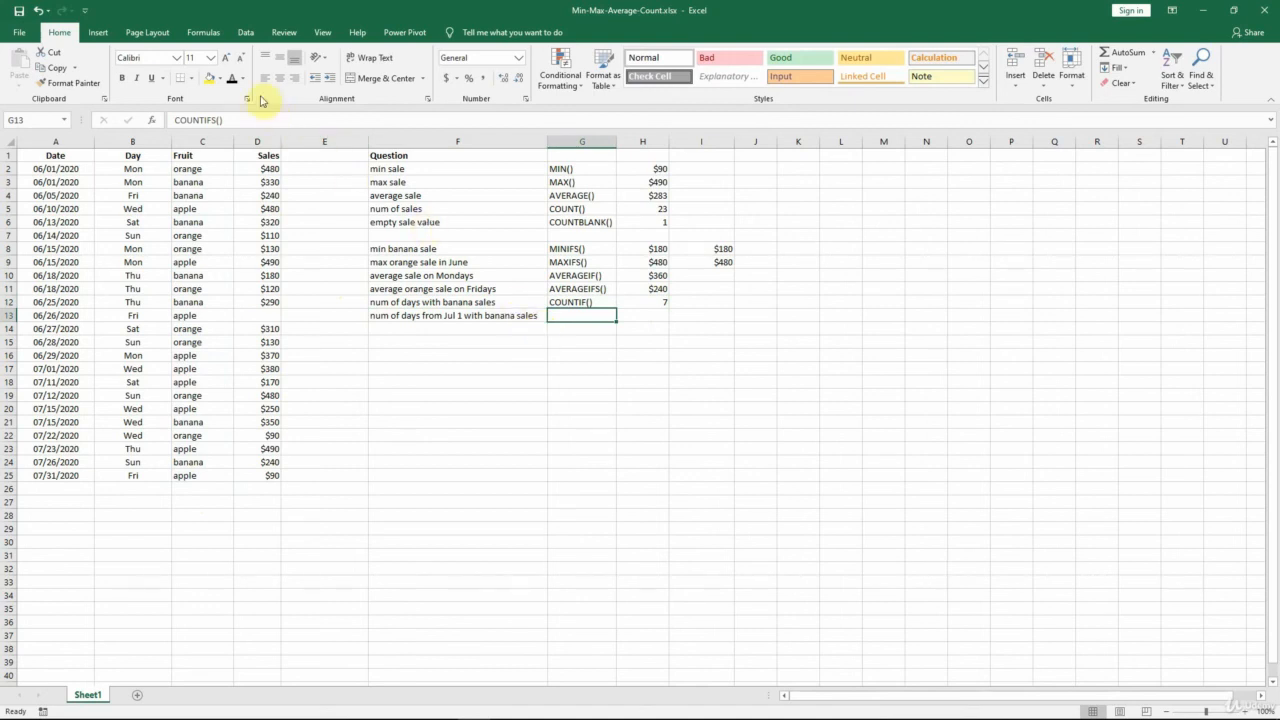
pyautogui.click(231, 79)
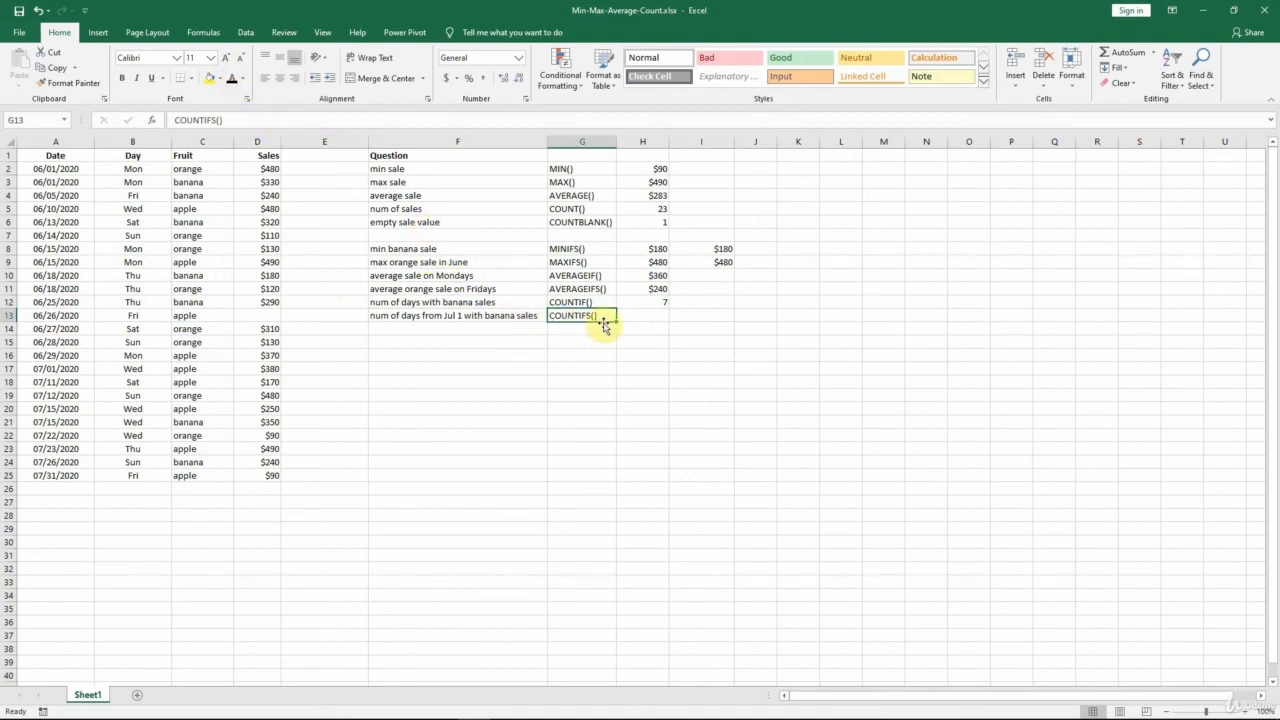
pyautogui.press('Right')
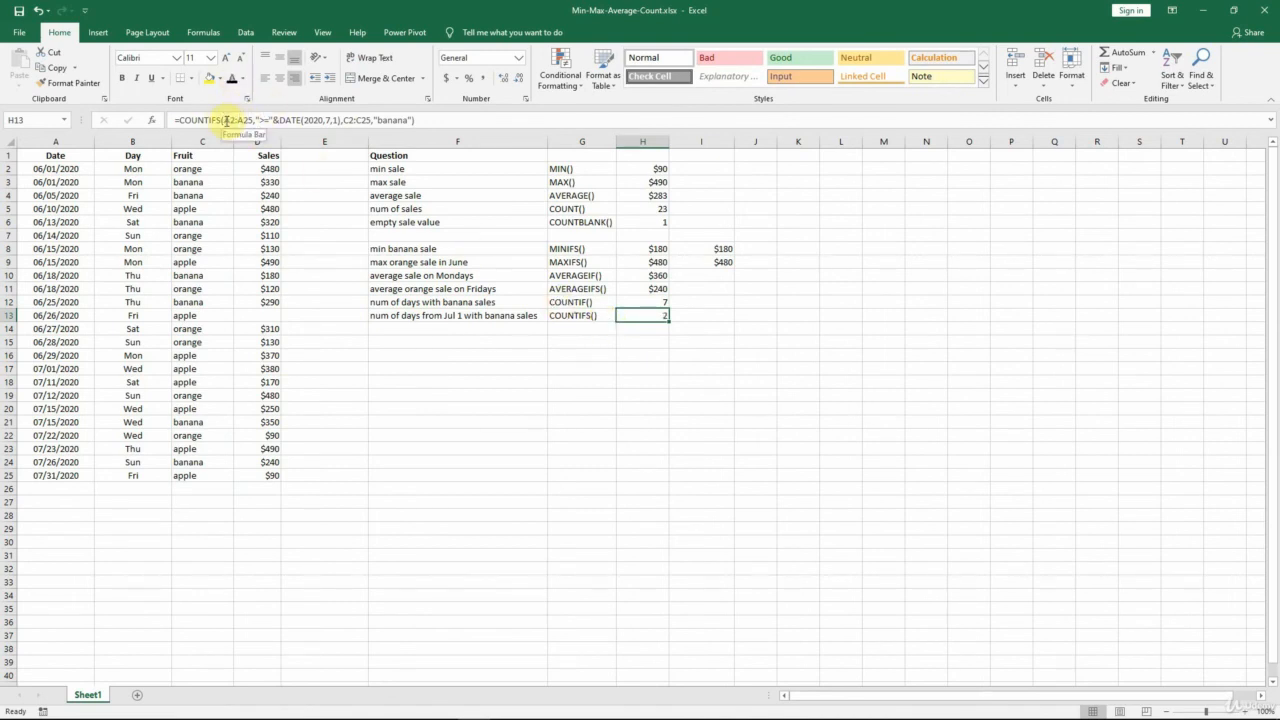
# Examine the COUNTIFS criteria pairs in H13: A2:A25 from DATE(2020,7,1) onward, and C2:C25 equal to "banana".
pyautogui.click(226, 120)
pyautogui.moveTo(226, 120); pyautogui.dragTo(340, 120)
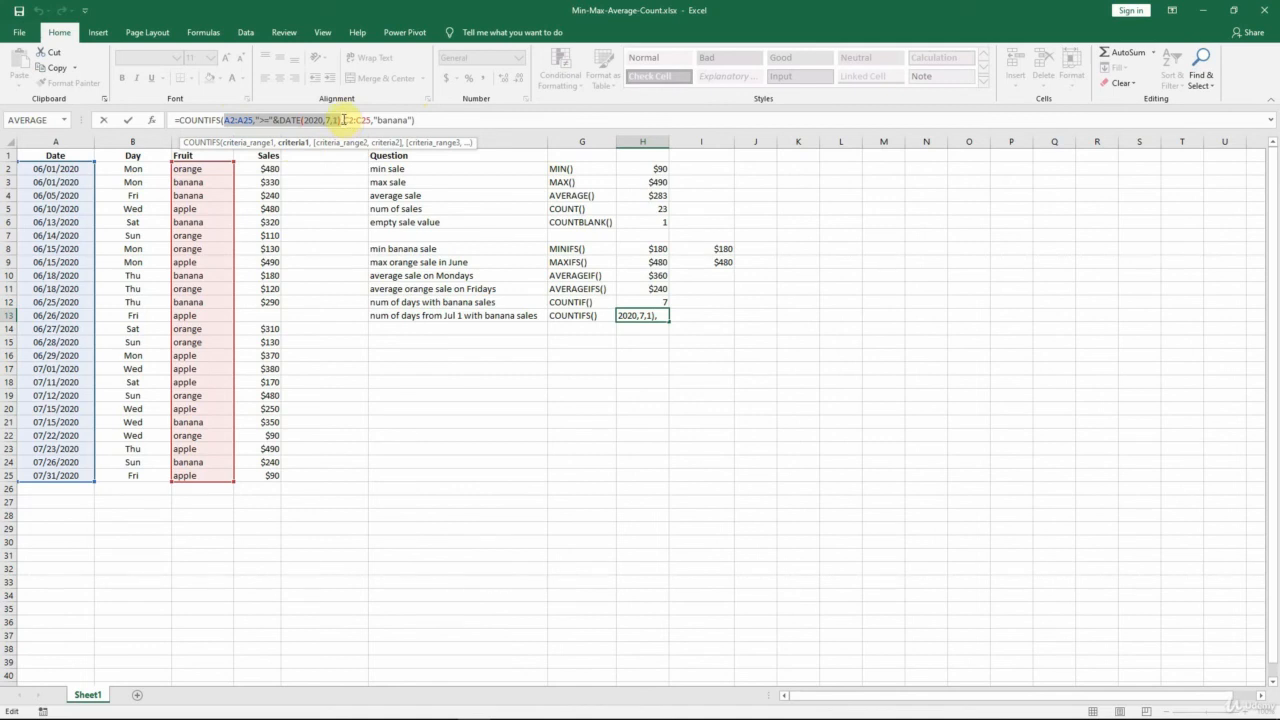
pyautogui.moveTo(343, 120); pyautogui.dragTo(414, 120)
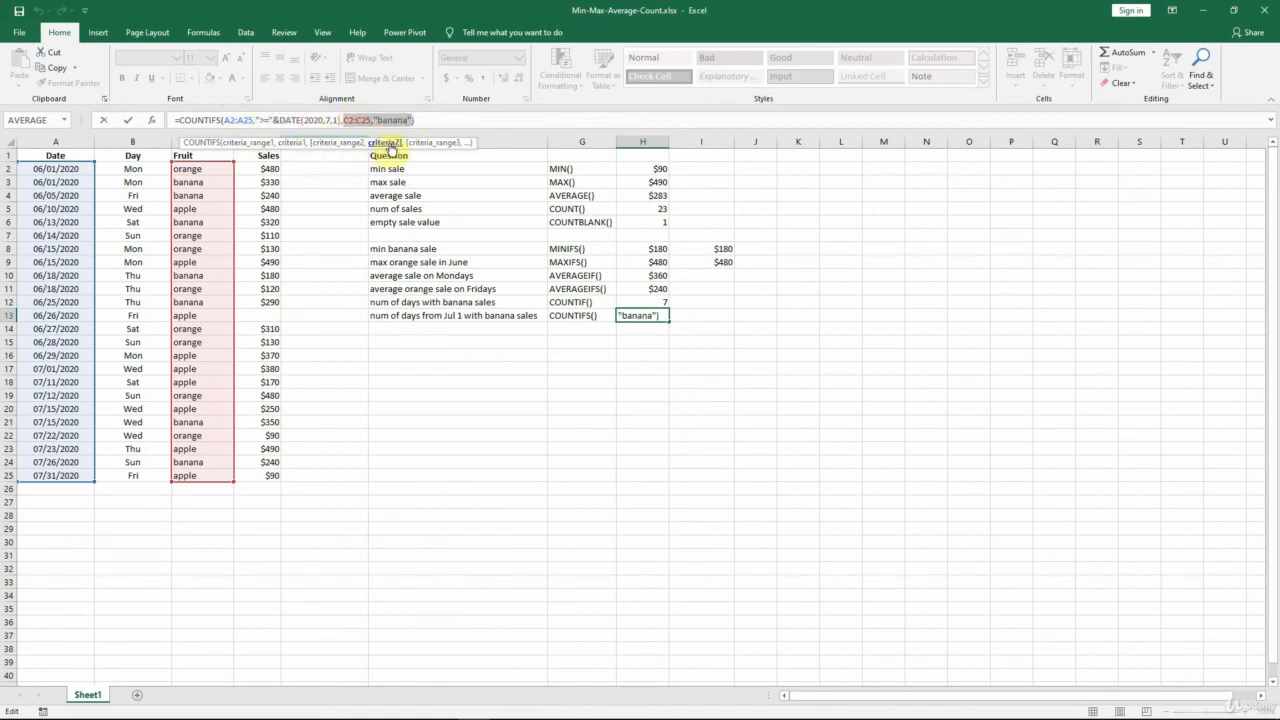
pyautogui.click(428, 121)
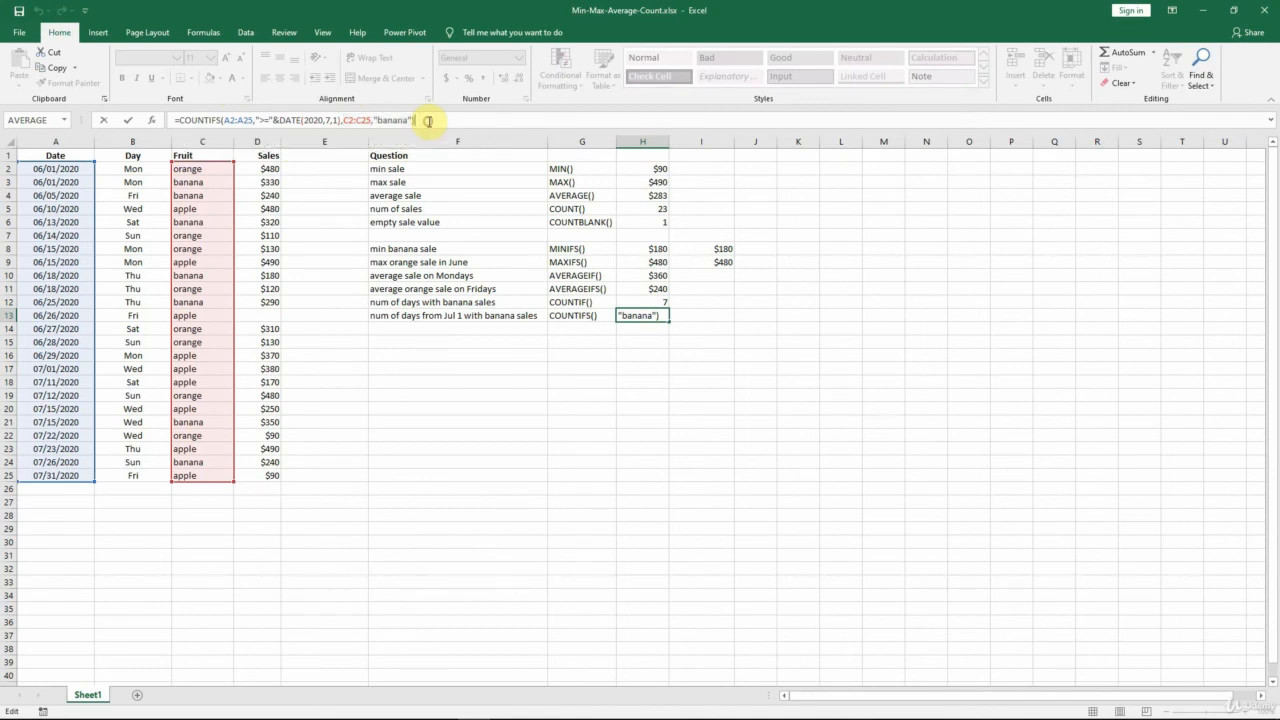
pyautogui.hotkey('ctrl', 'Return')
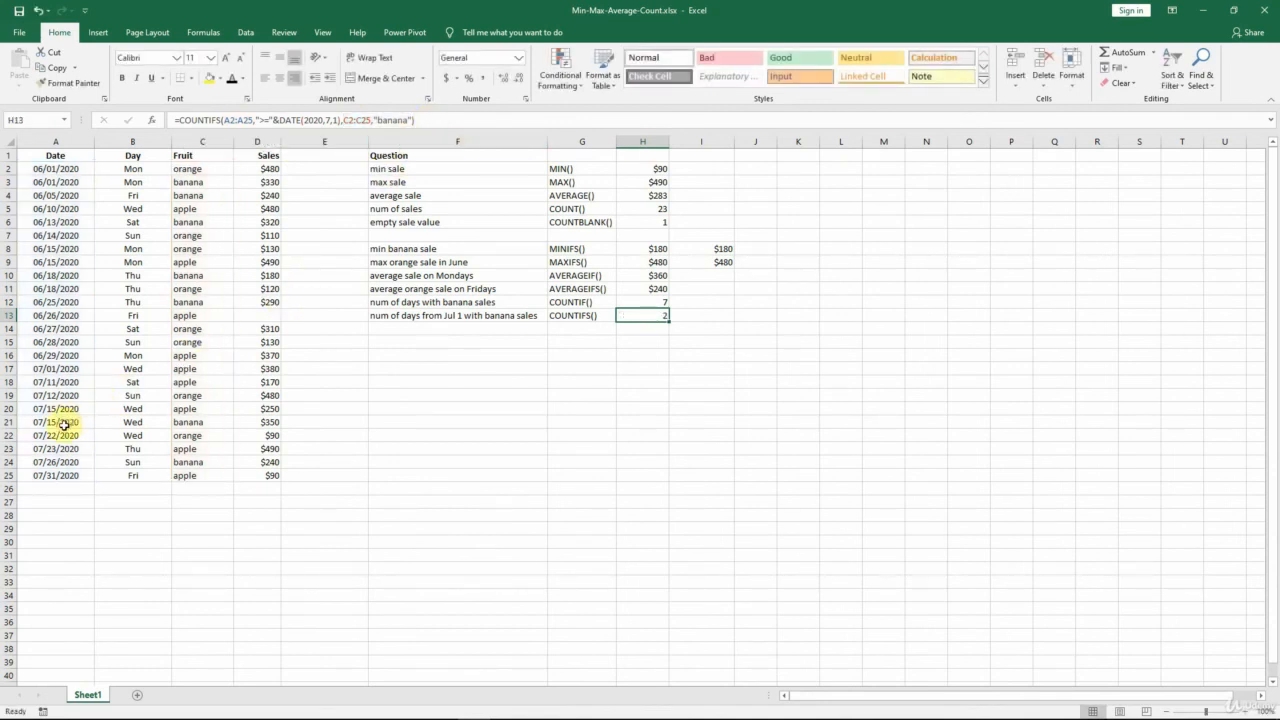
# Check the COUNTIFS result against the July banana sales by highlighting A21:D21 and A24:D24 together.
pyautogui.moveTo(62, 423); pyautogui.dragTo(251, 421)
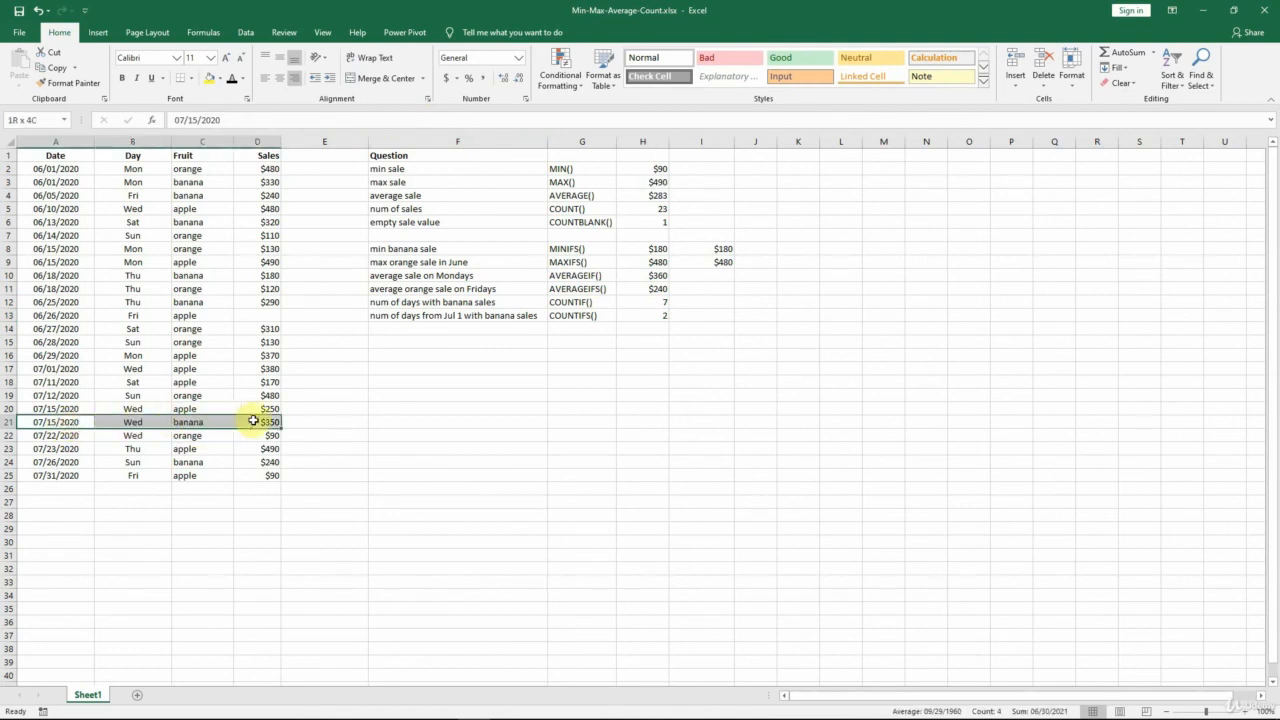
pyautogui.keyDown('ctrl'); pyautogui.click(67, 463); pyautogui.keyUp('ctrl')
pyautogui.moveTo(67, 463); pyautogui.dragTo(318, 460)
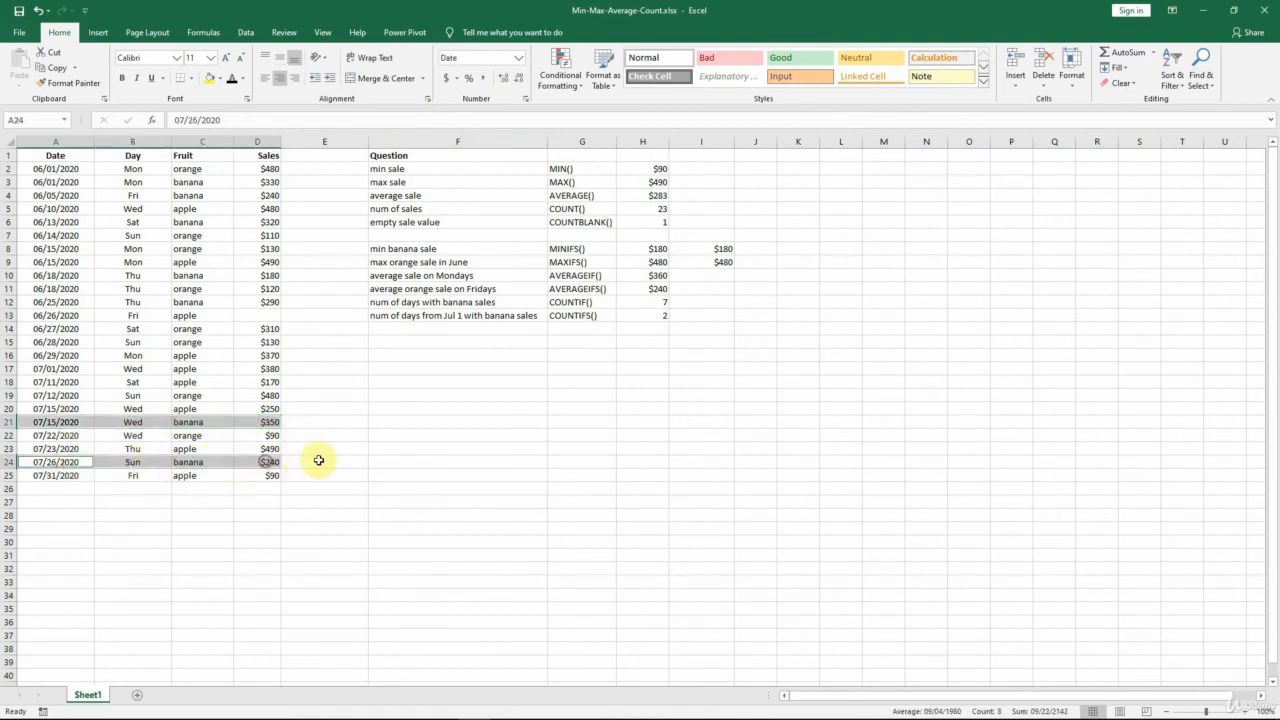
pyautogui.click(648, 333)
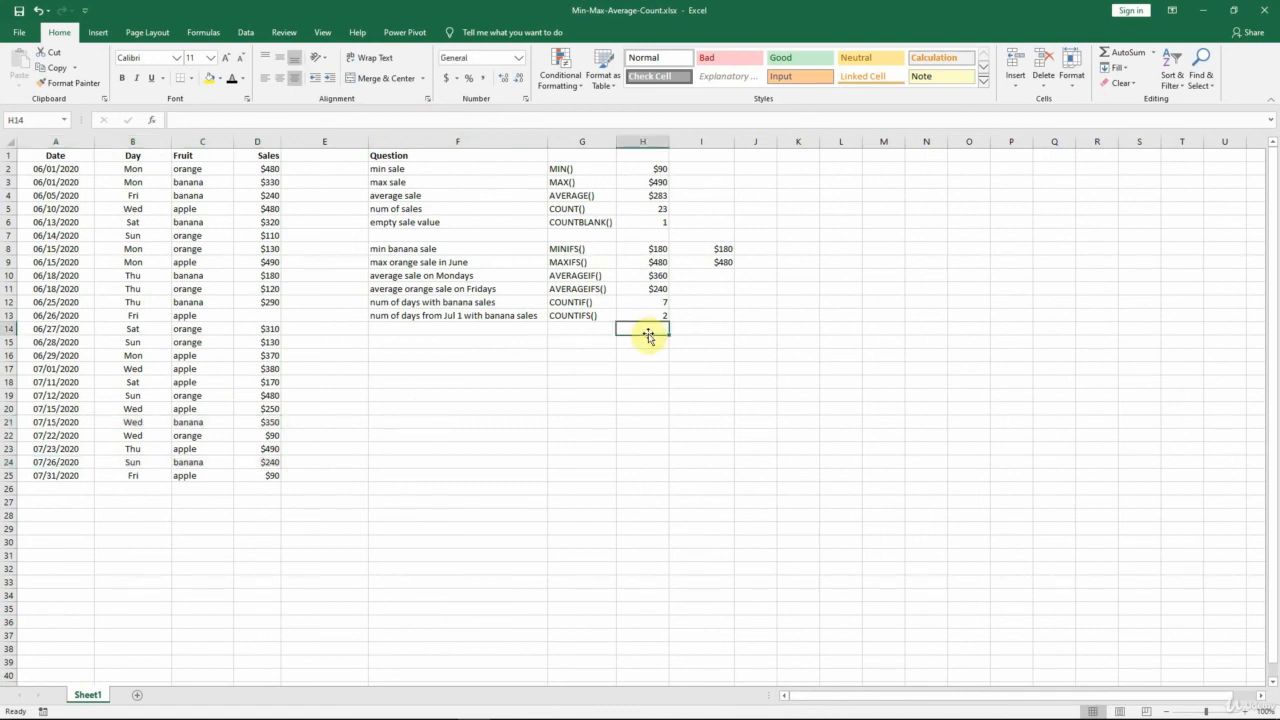